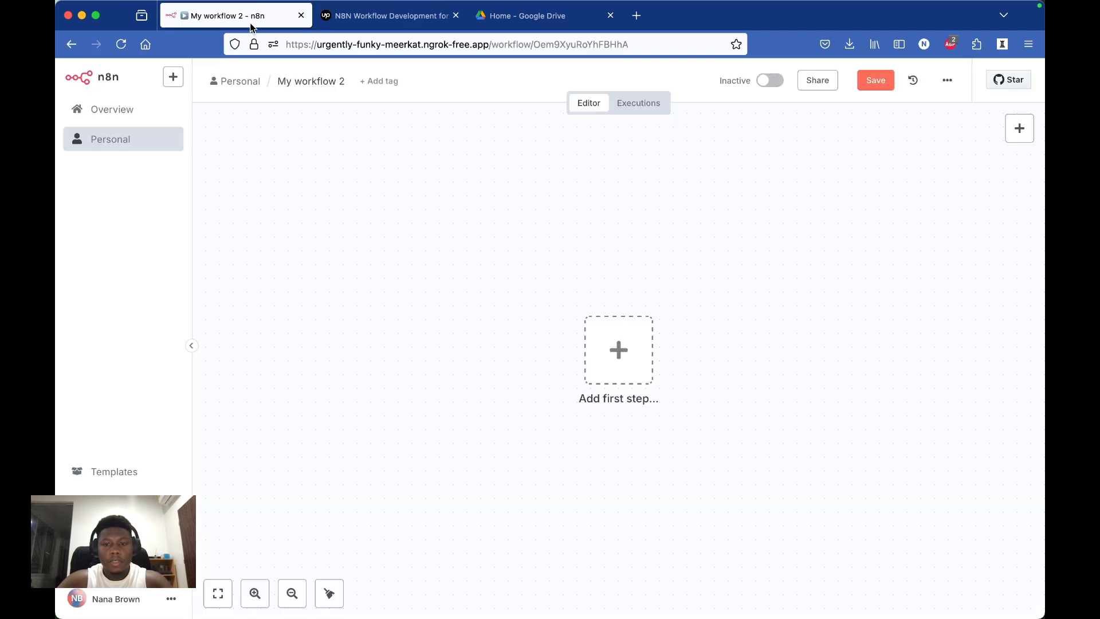
Step: Add a Google Drive trigger for changes involving a specific folder as the workflow's first step
click(650, 355)
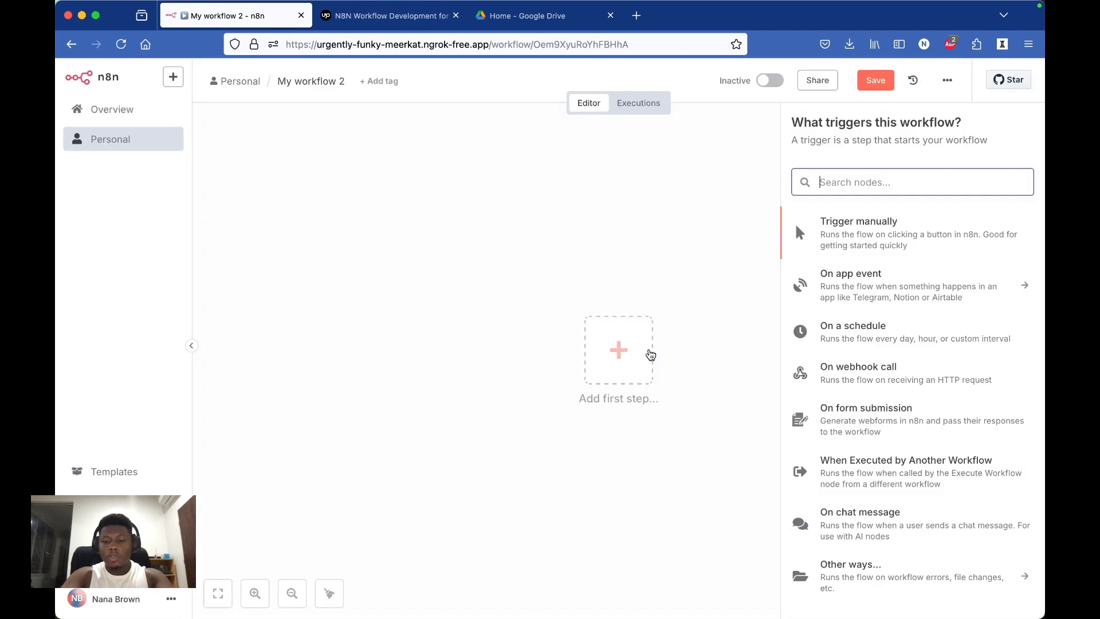
text(goog)
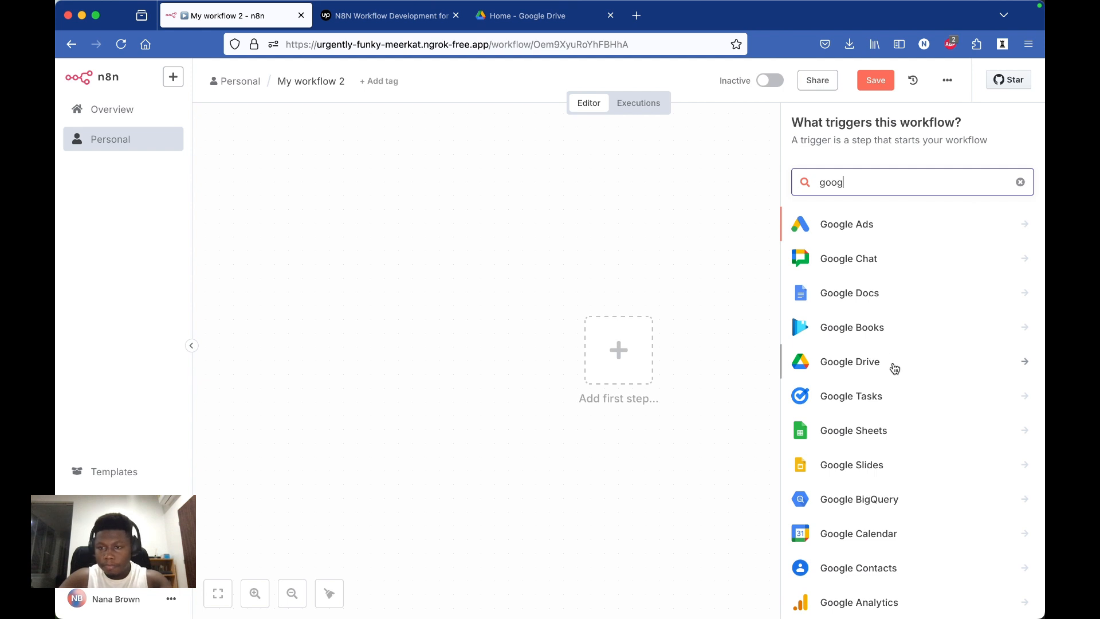
click(894, 366)
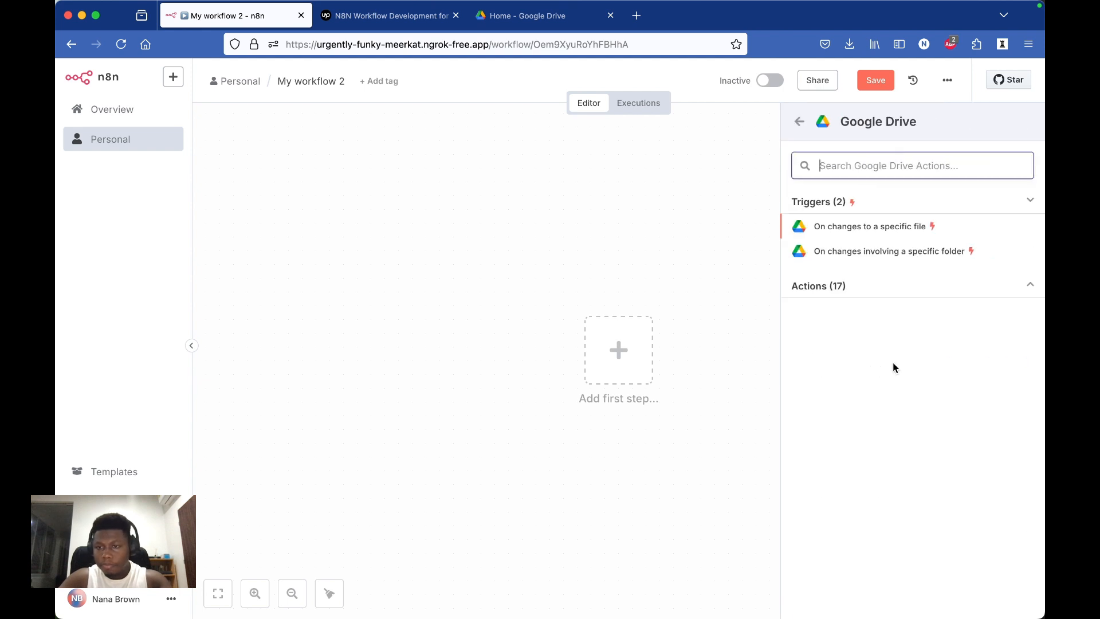
click(893, 256)
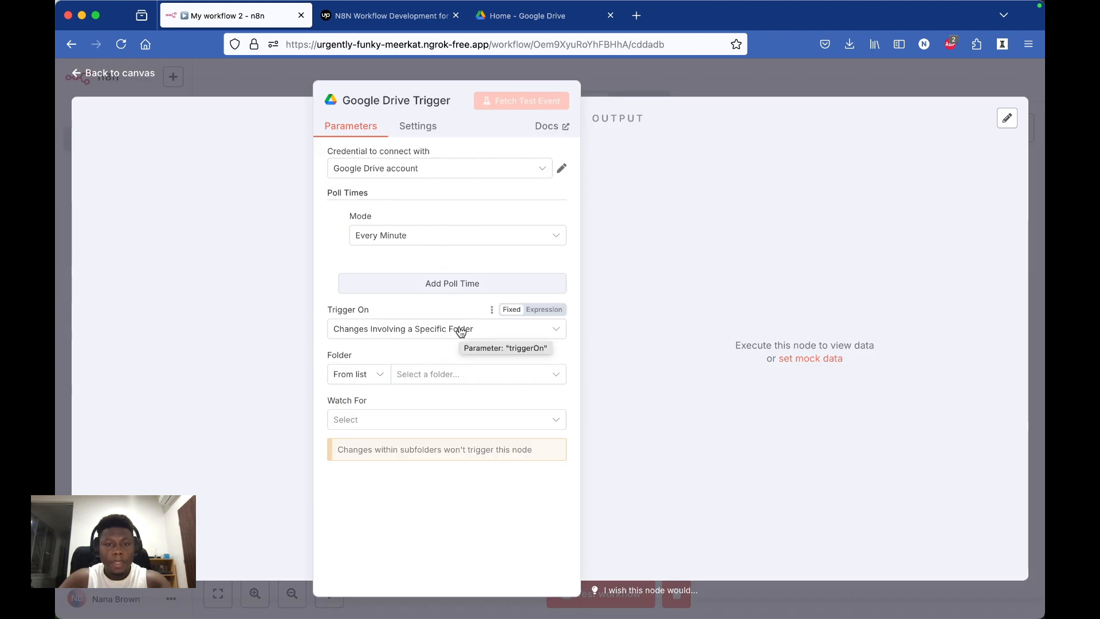
Step: Set the Google Drive trigger to watch the Contracts folder for File Created and fetch a test event
click(538, 168)
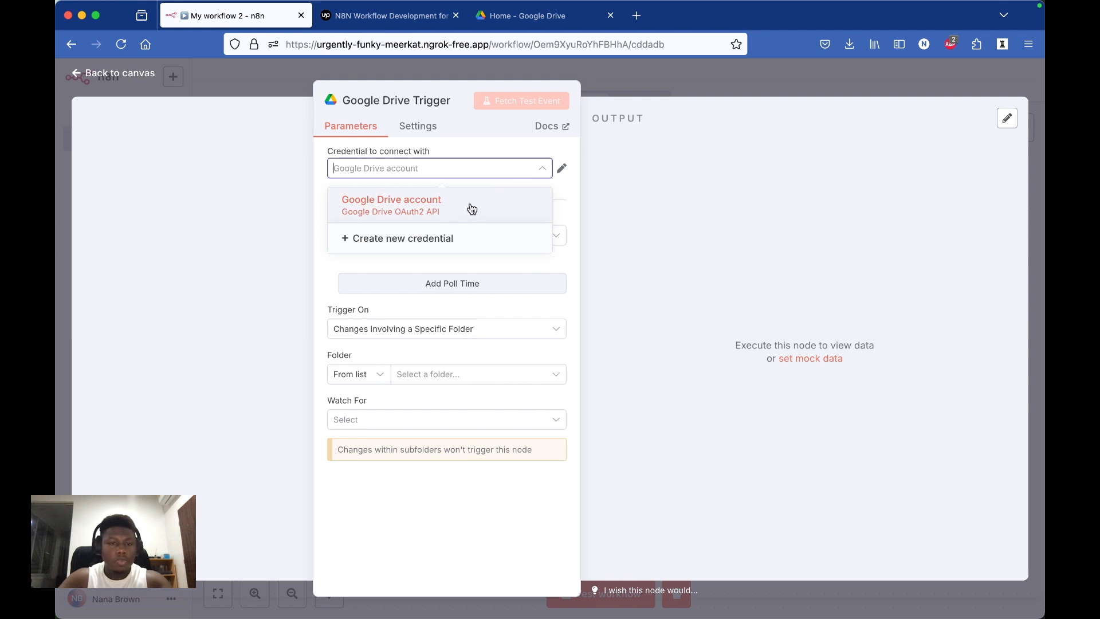
click(538, 173)
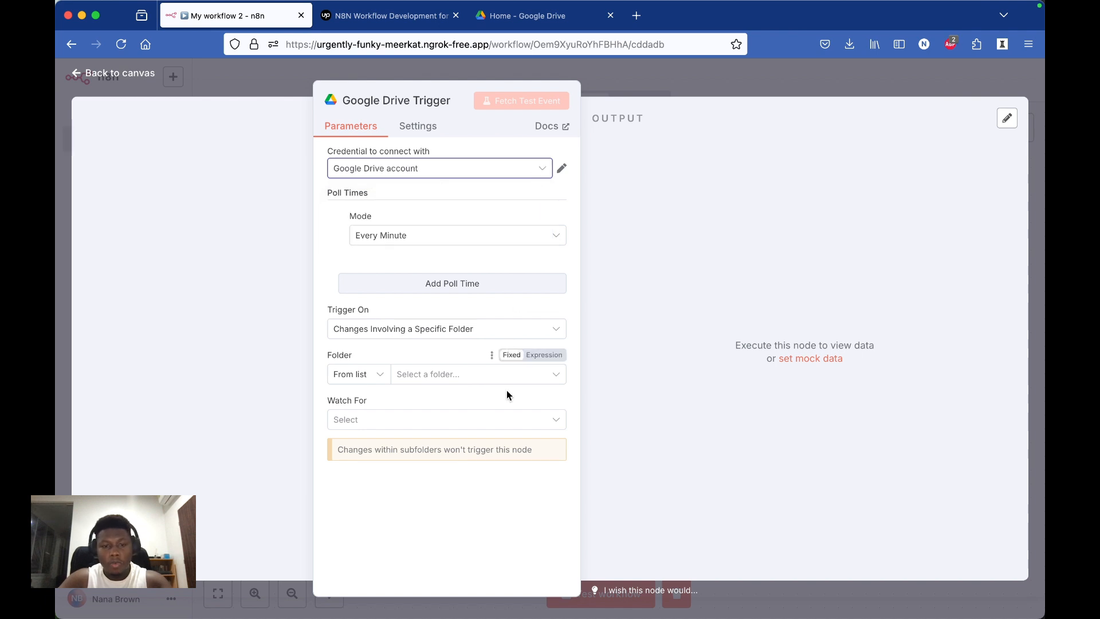
click(519, 380)
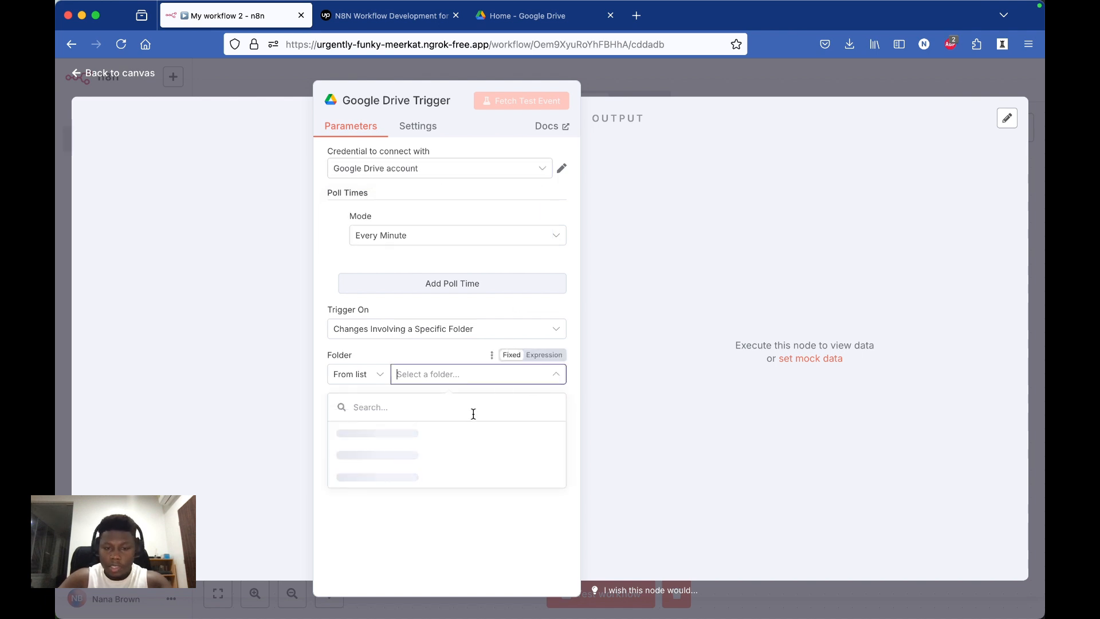
scroll(471, 469, down, 5)
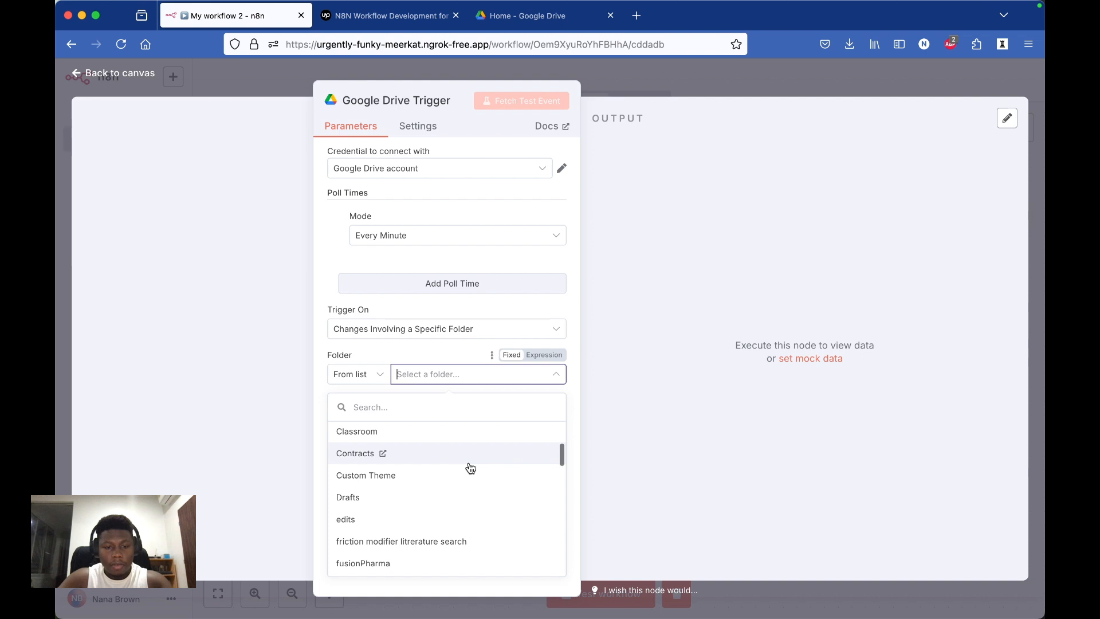
click(470, 458)
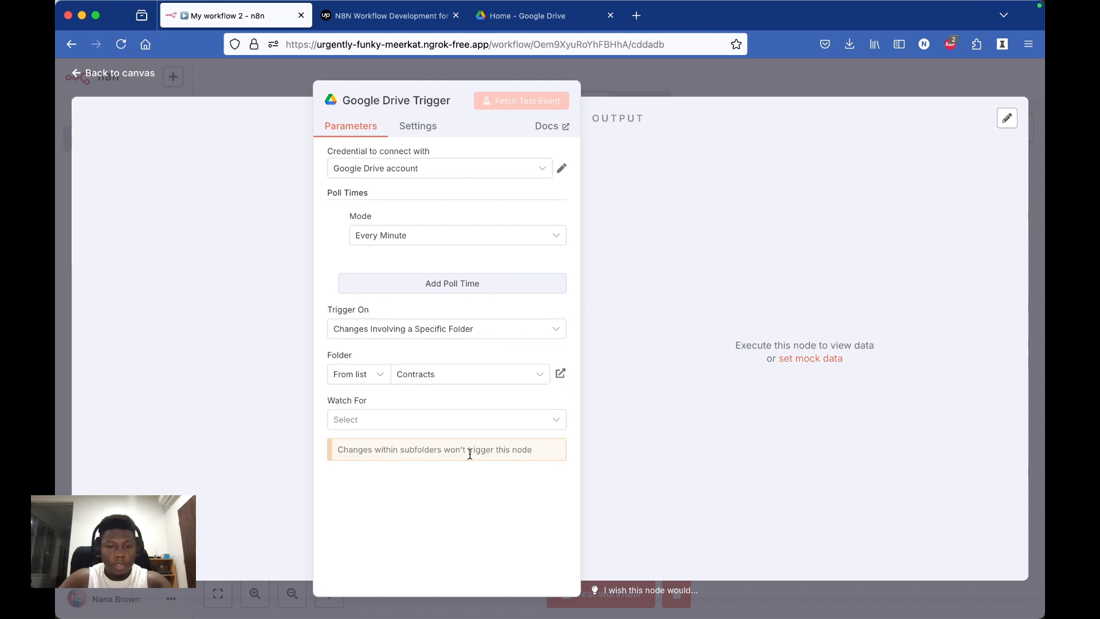
click(457, 420)
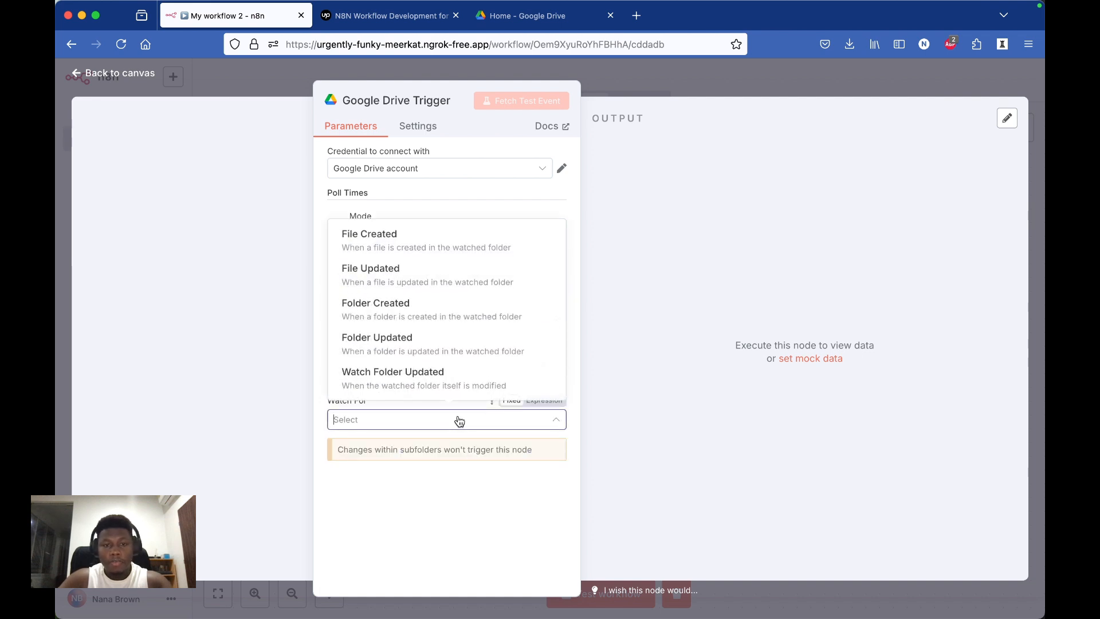
click(429, 246)
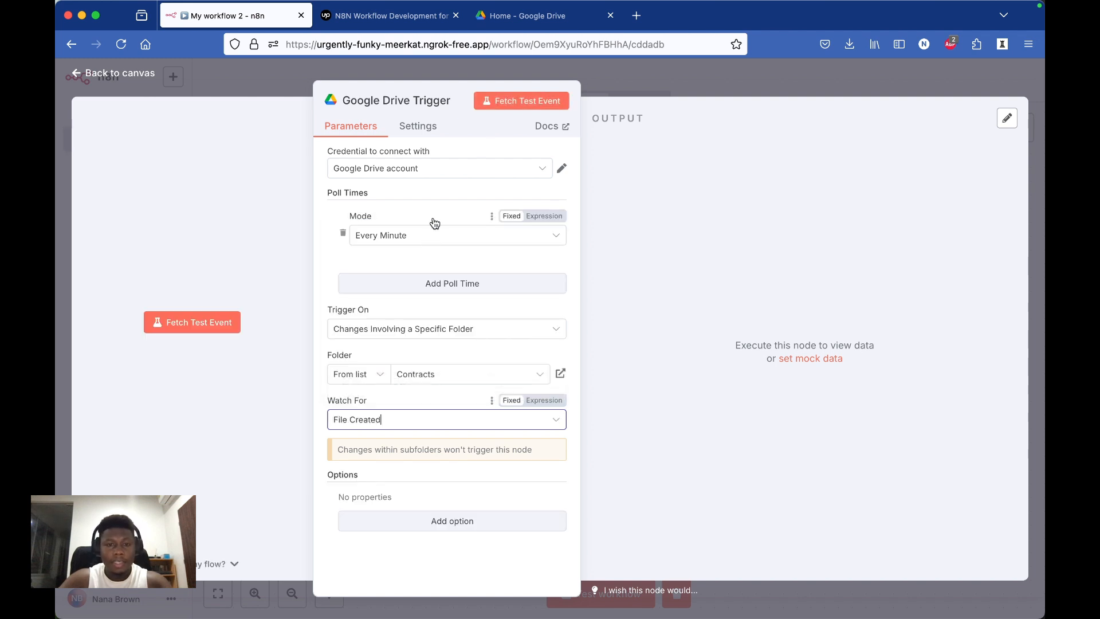
click(512, 102)
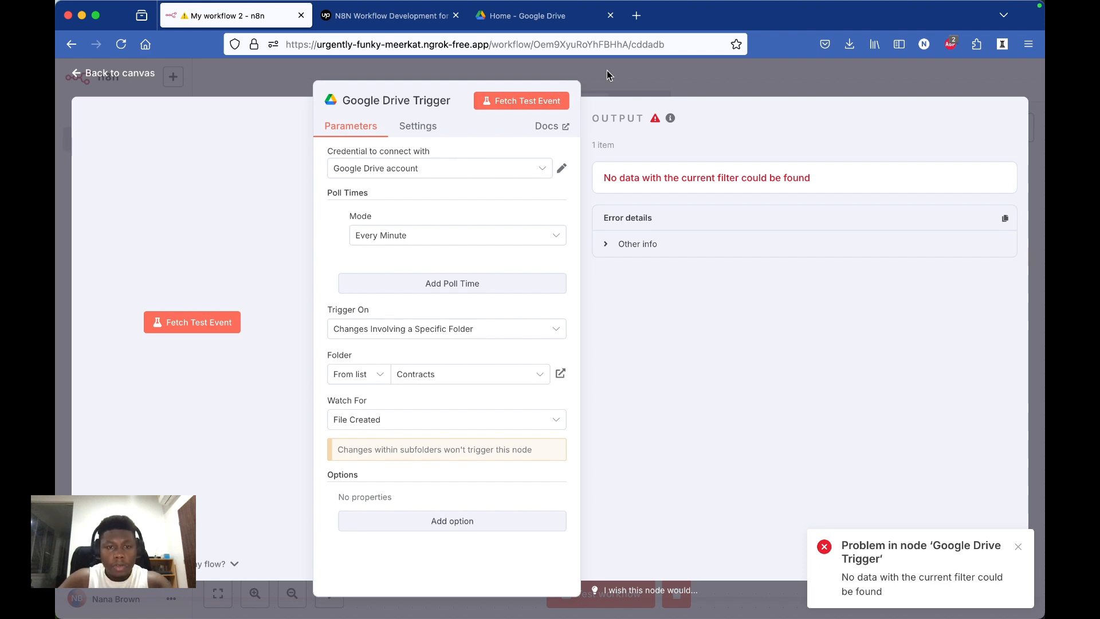
Step: Switch to Google Drive and upload the TPM 2025 resume PDF into the Contracts folder
click(511, 18)
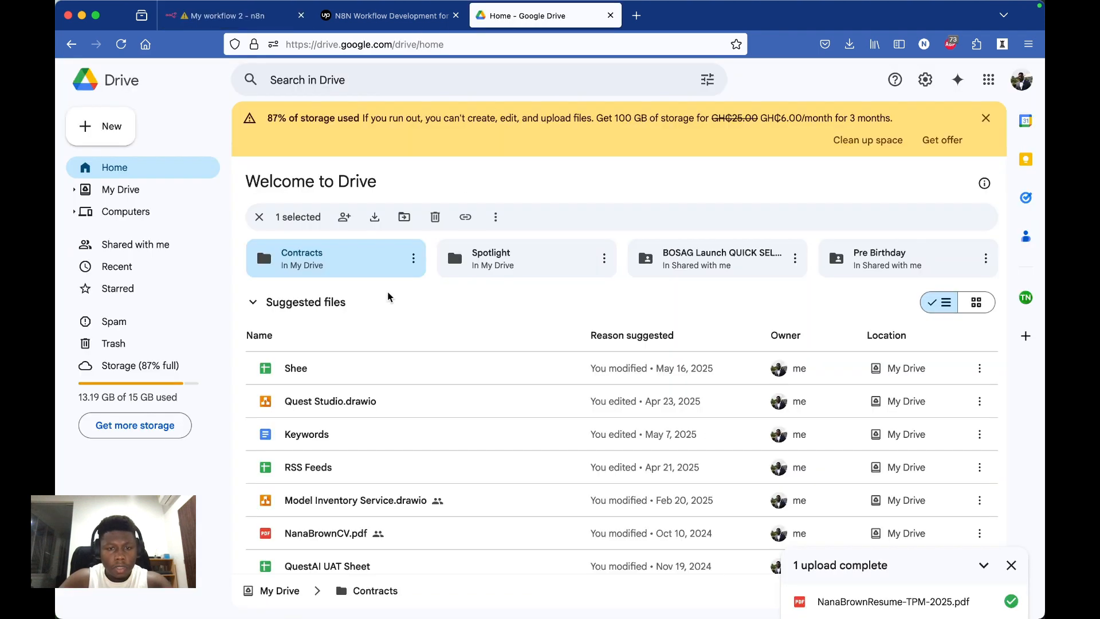
double_click(340, 268)
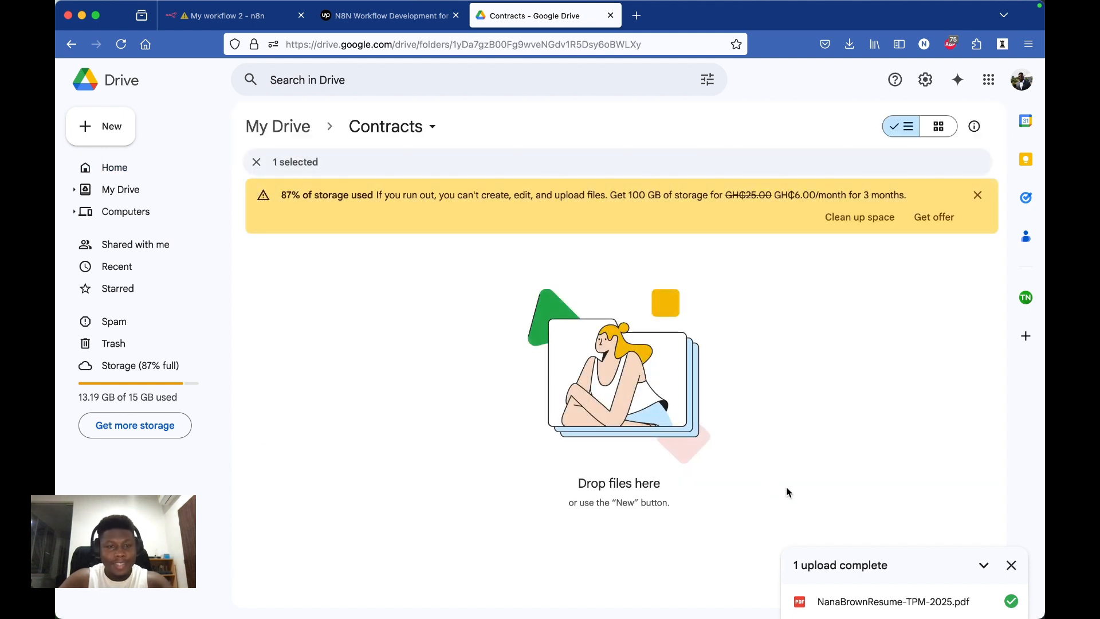
click(1011, 565)
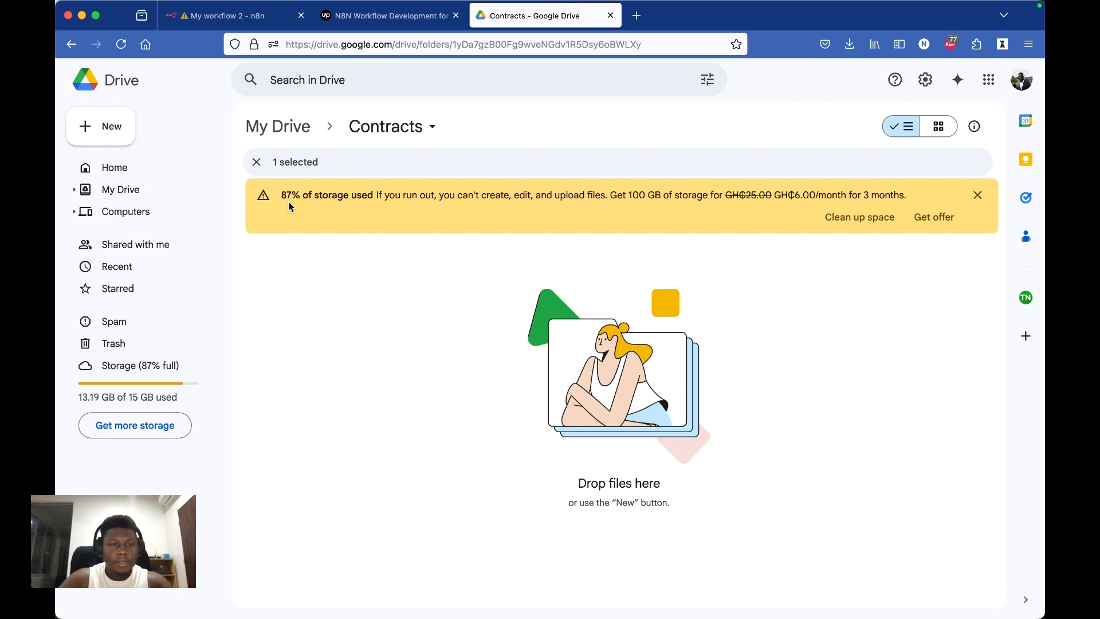
click(100, 128)
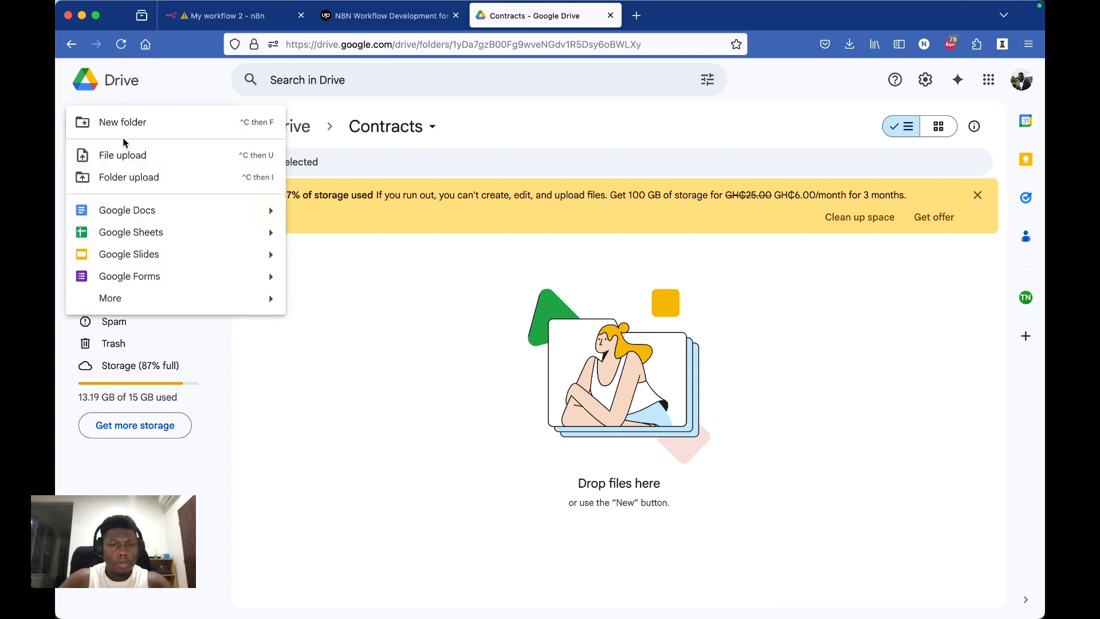
click(137, 154)
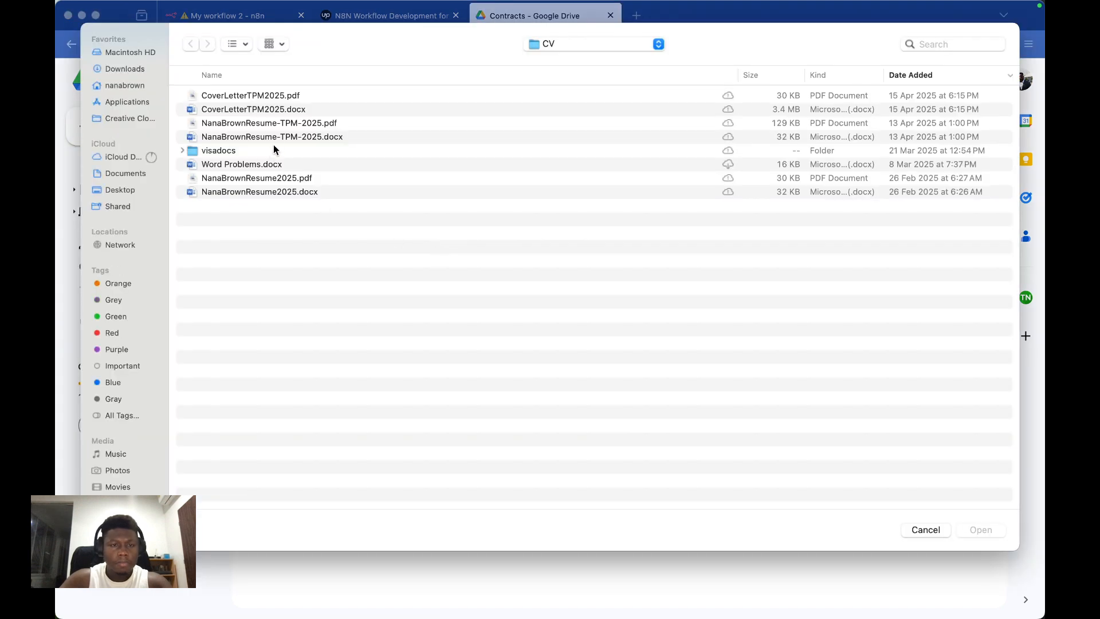
double_click(286, 124)
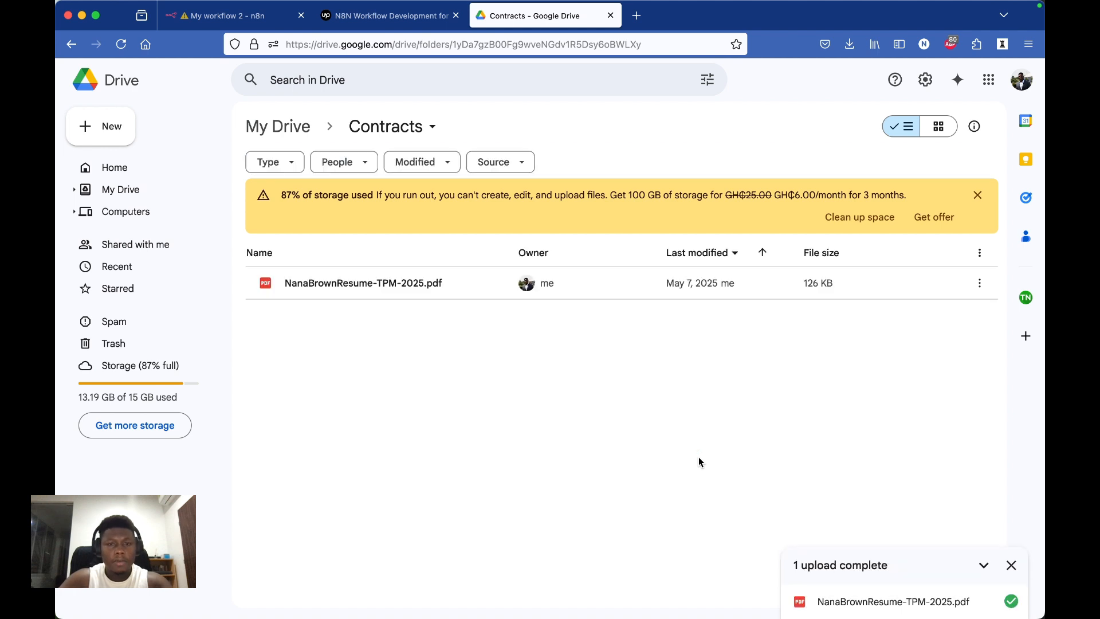
Step: Return to the n8n workflow, fetch the Google Drive trigger's test event again and review its output fields
click(229, 15)
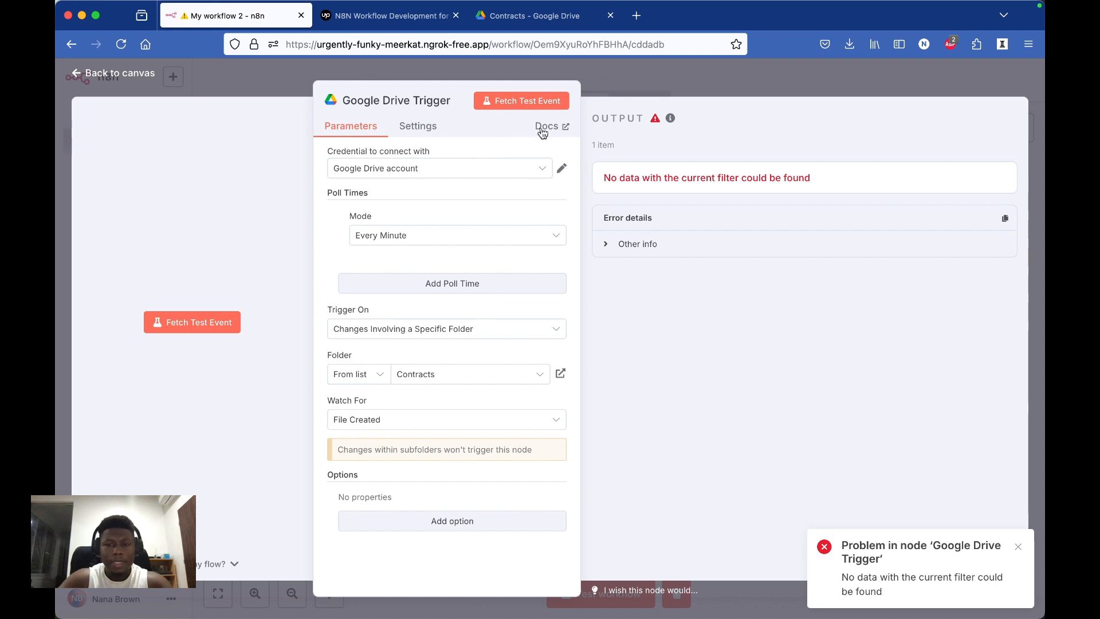
click(538, 102)
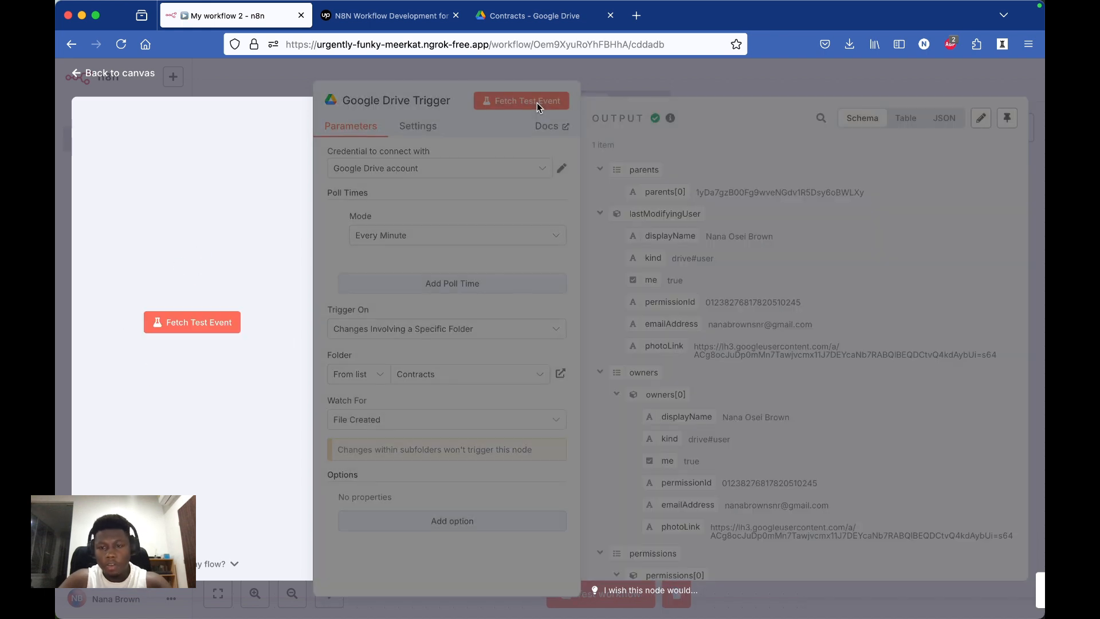
scroll(795, 397, down, 10)
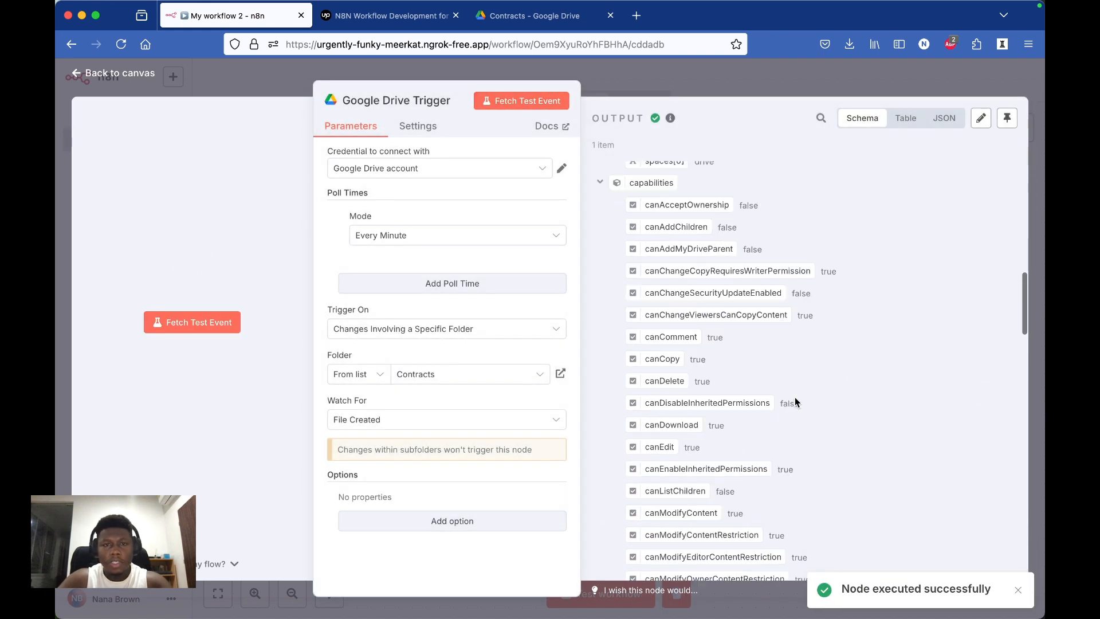
scroll(795, 401, down, 3)
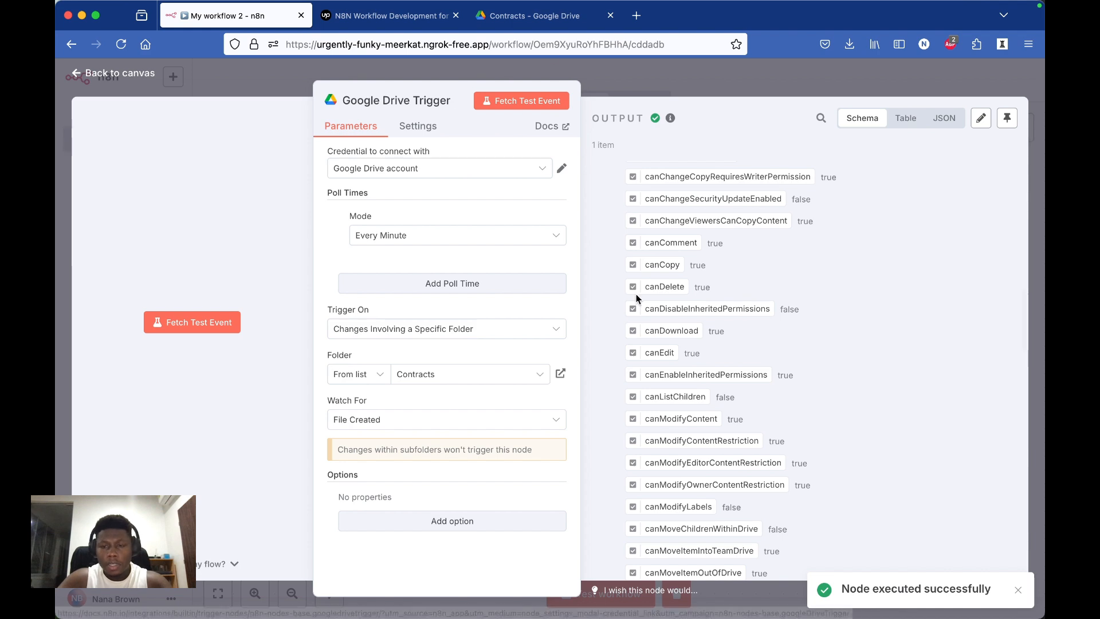
scroll(747, 439, down, 15)
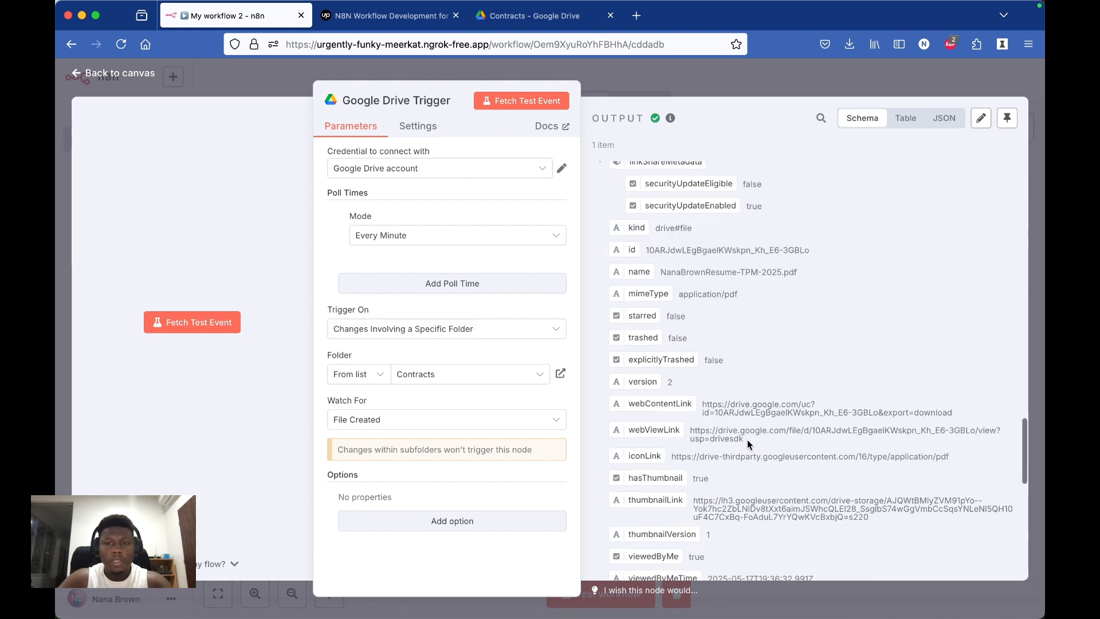
click(628, 69)
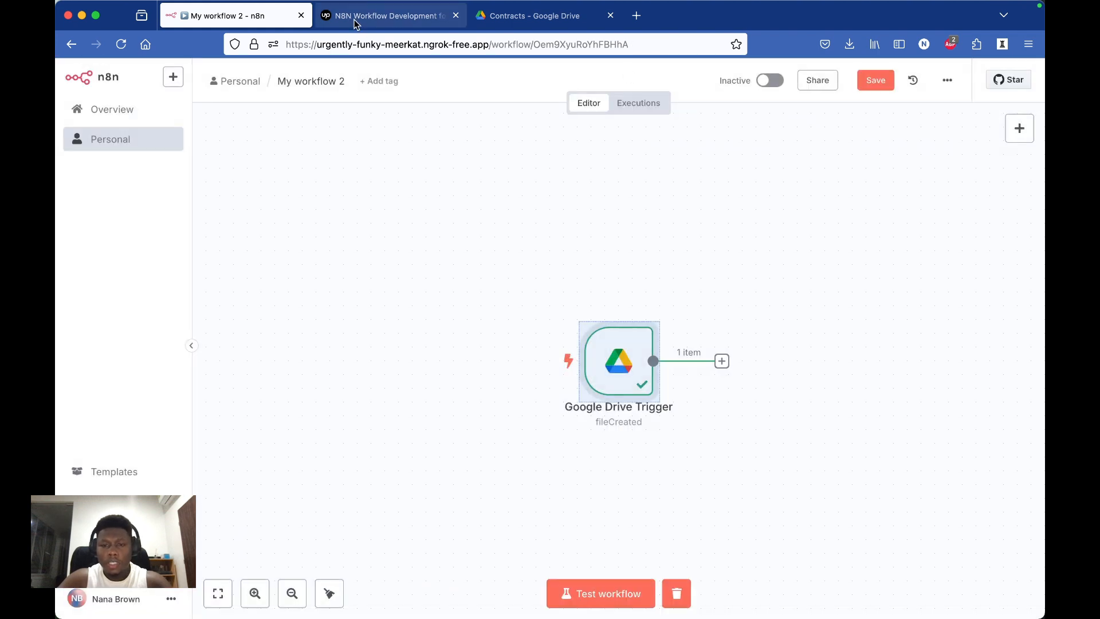
Step: Read the Upwork job summary and examine the uploaded file's mimeType in the Google Drive Trigger output in n8n
click(355, 17)
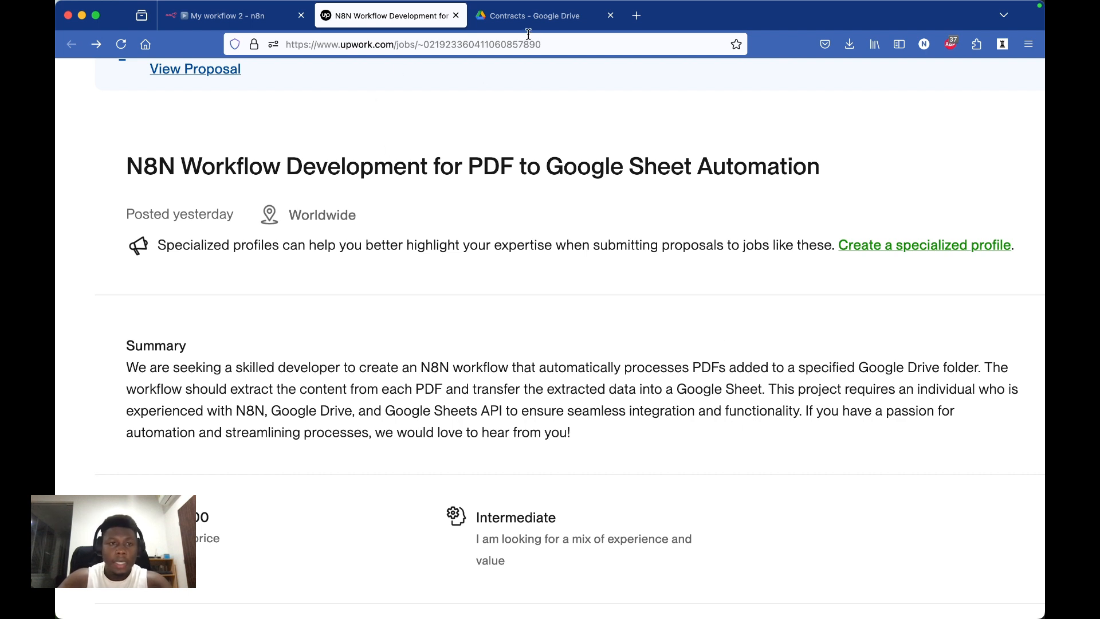
click(232, 16)
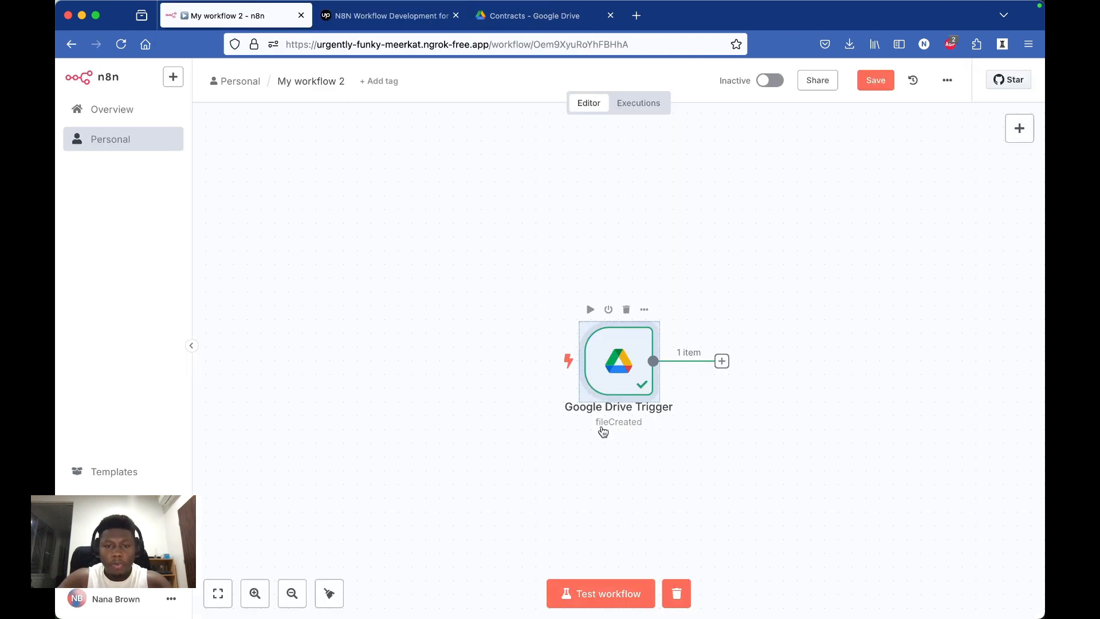
mouse_move(608, 380)
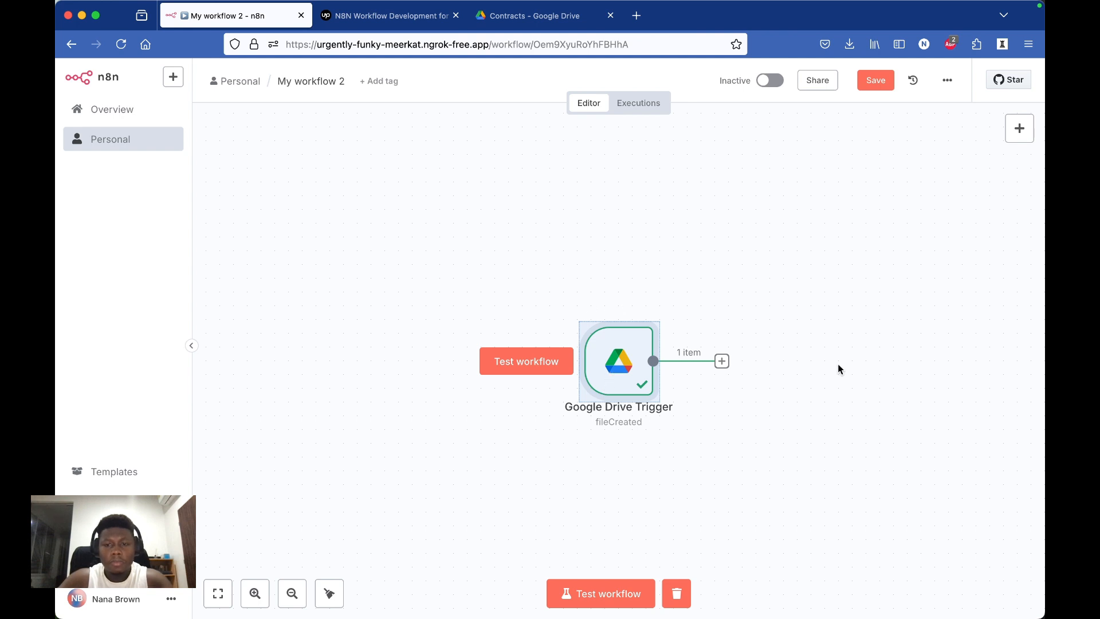
double_click(615, 358)
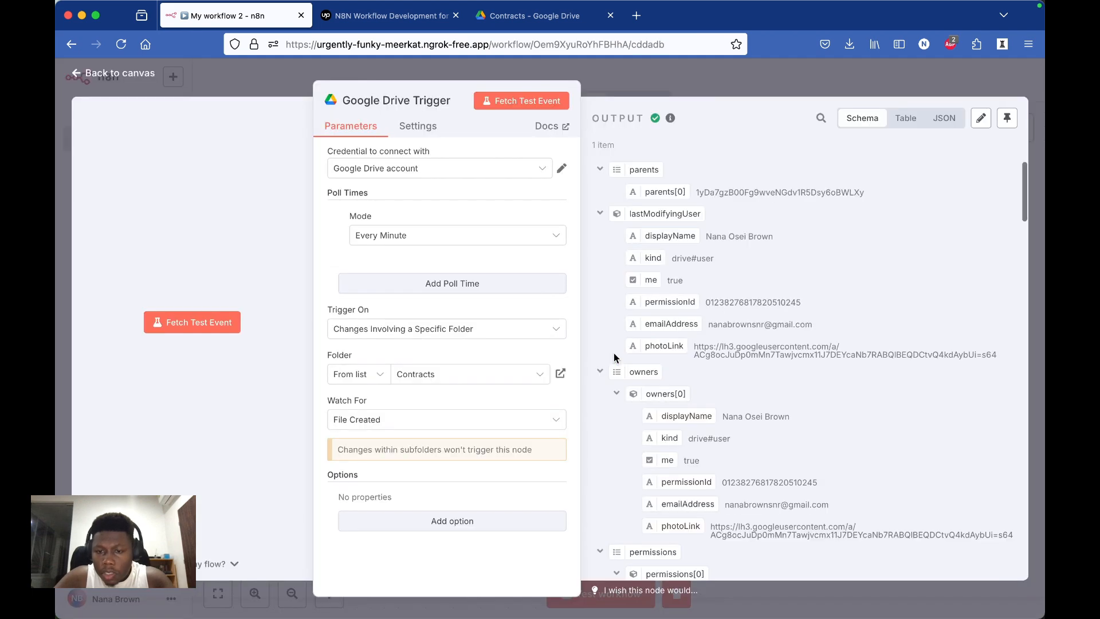
scroll(764, 437, down, 5)
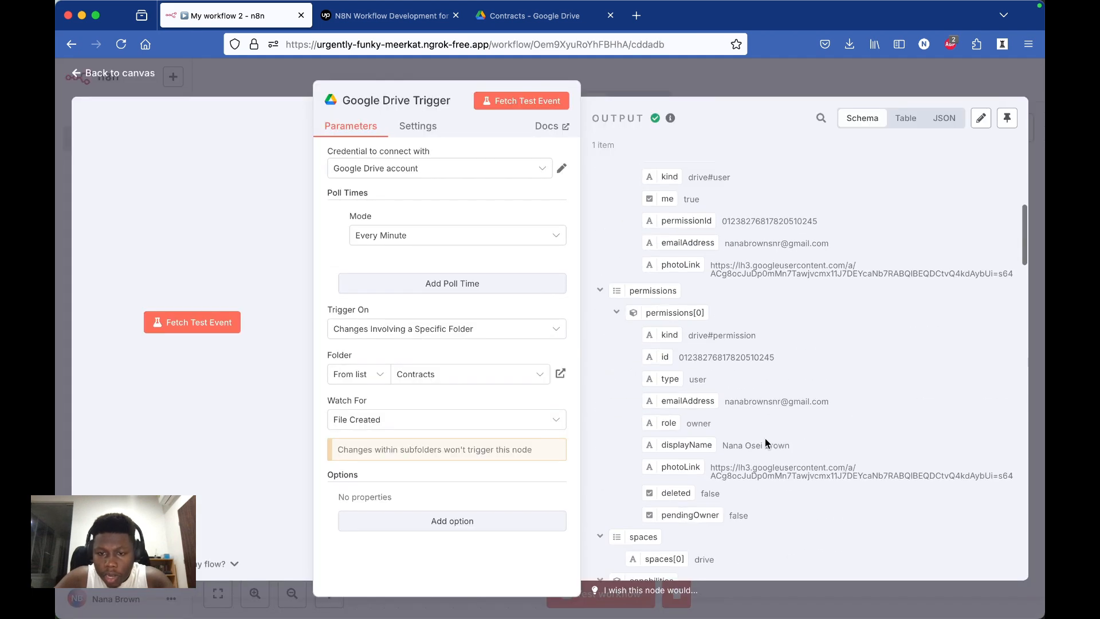
scroll(764, 438, down, 15)
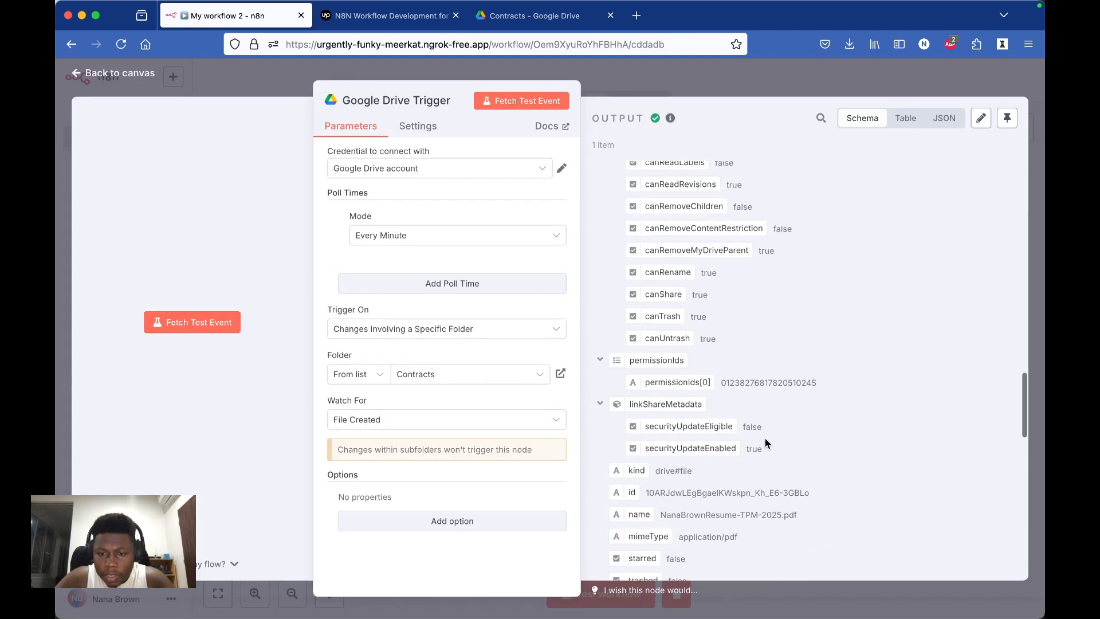
scroll(764, 437, down, 2)
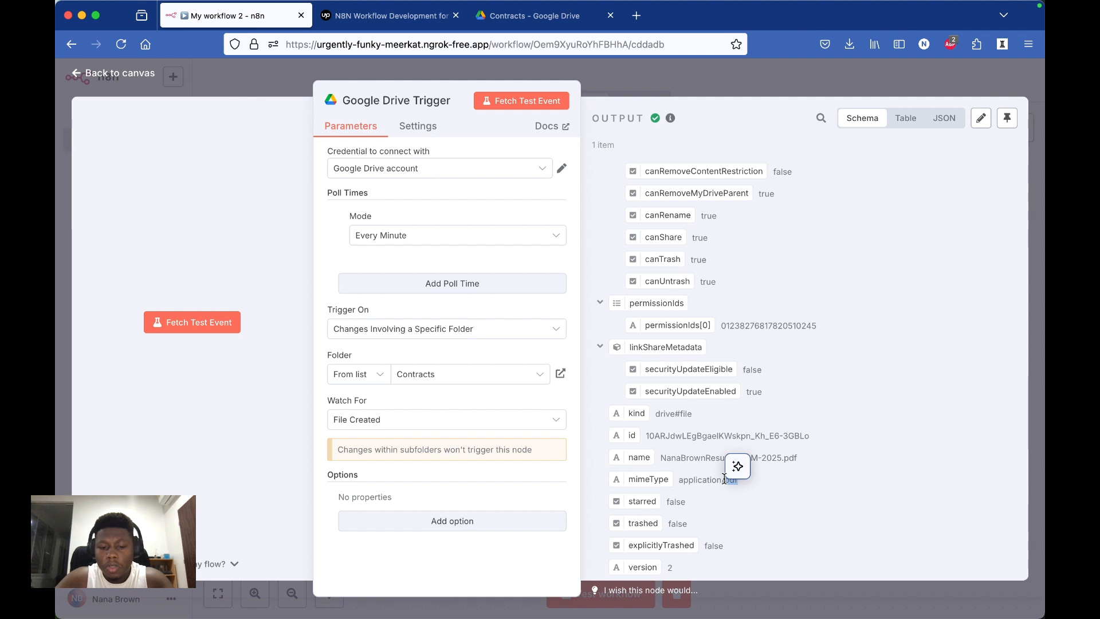
triple_click(704, 479)
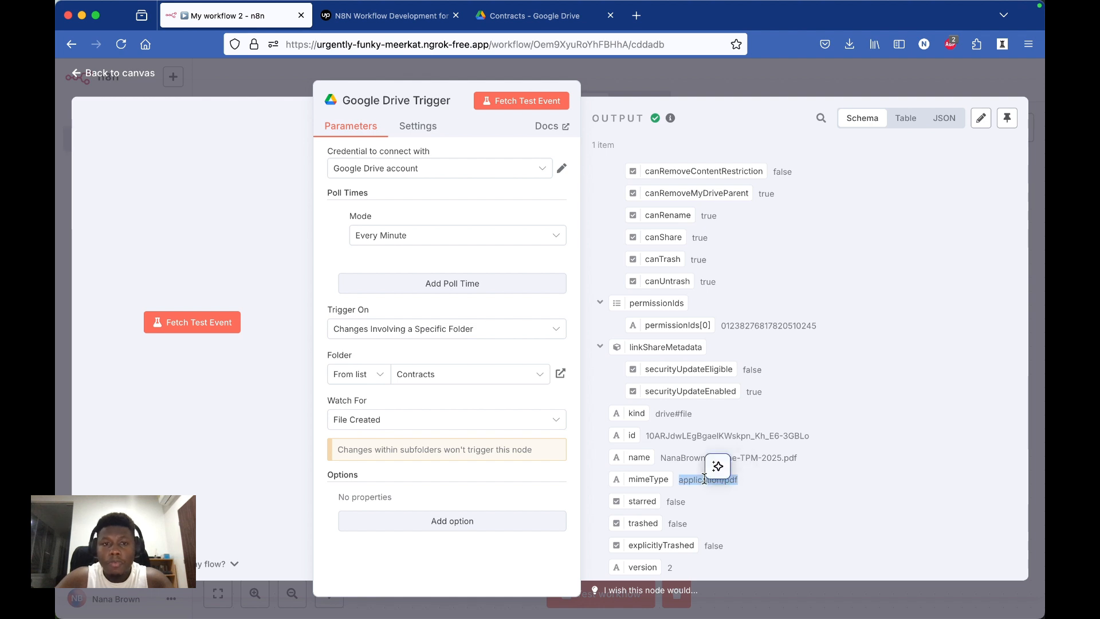
click(700, 84)
Step: Add an If node after the Google Drive Trigger
click(723, 361)
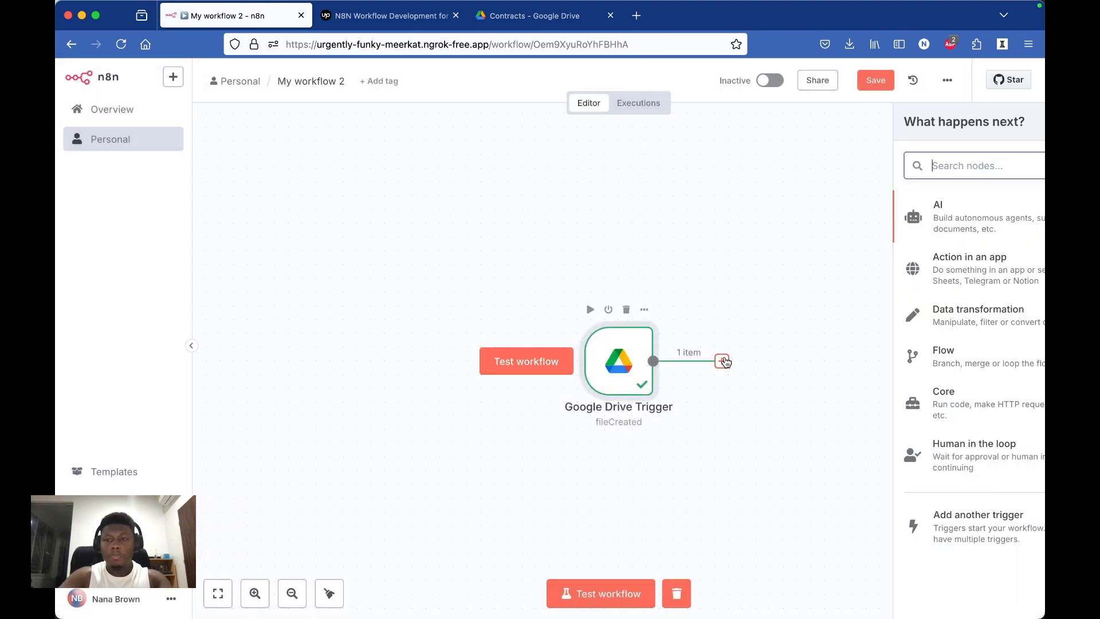
text(if)
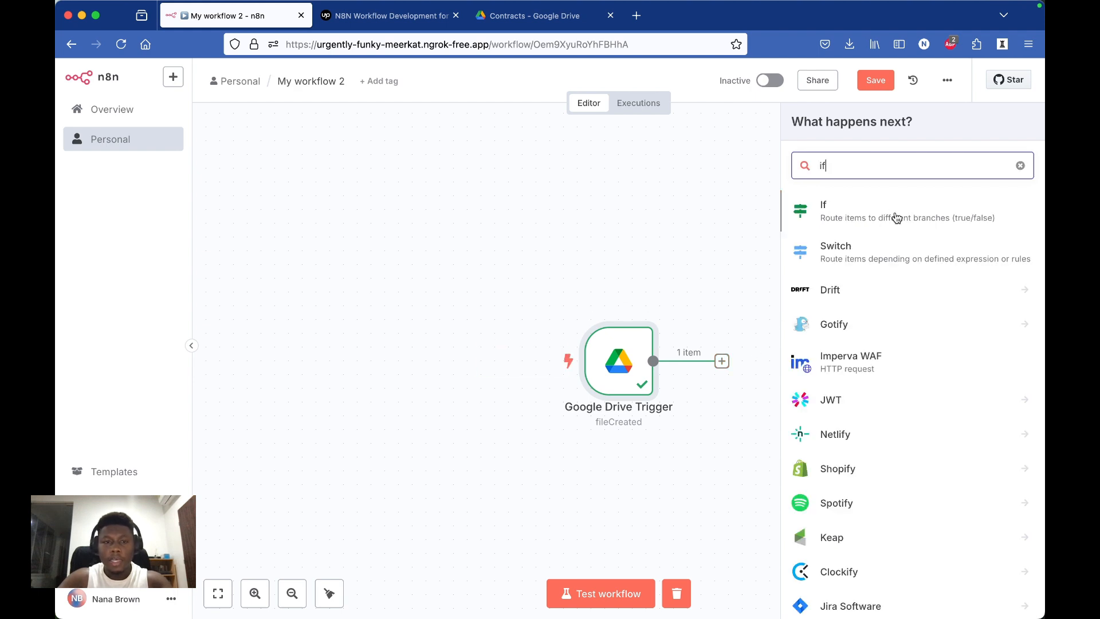
click(895, 215)
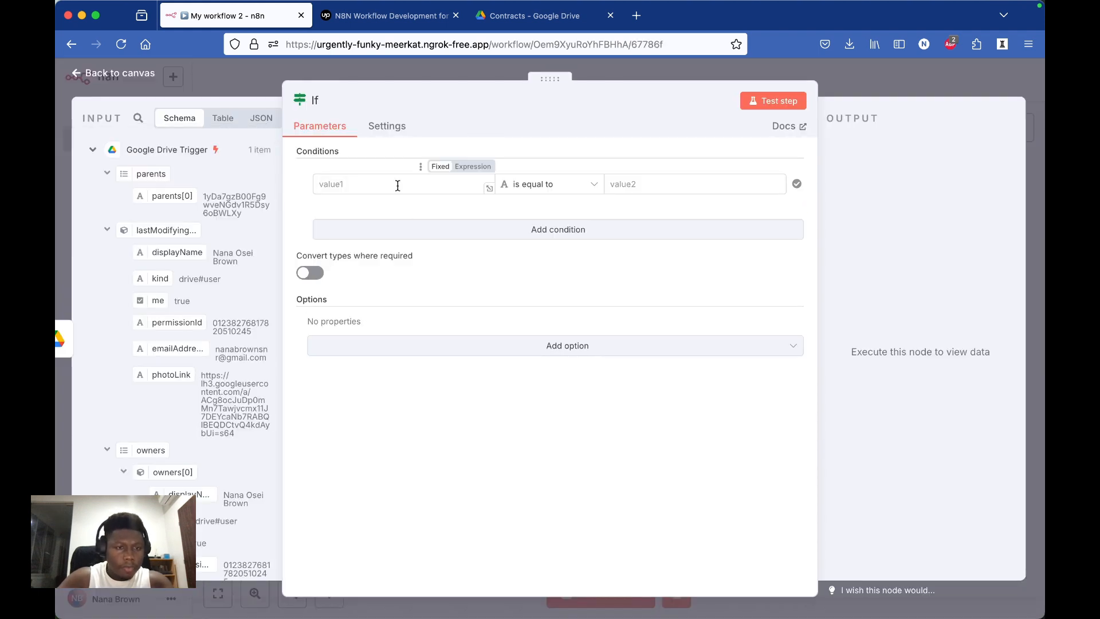
Step: Set the If node's condition to {{ $json.mimeType }} is equal to application/pdf, and test the node
scroll(158, 427, down, 5)
scroll(158, 428, down, 8)
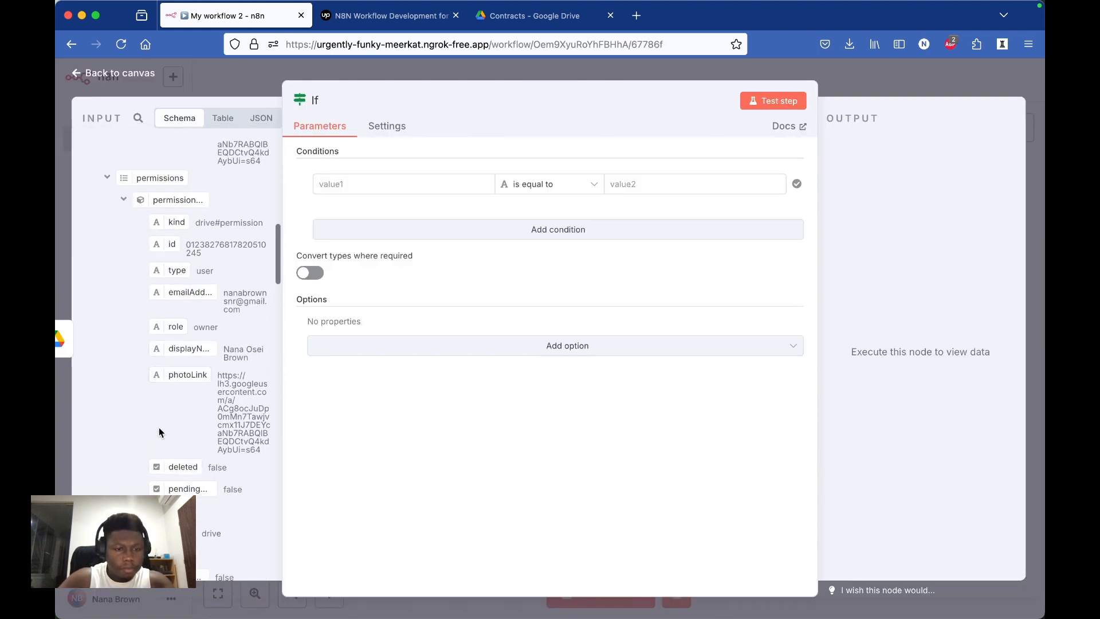
scroll(172, 458, down, 6)
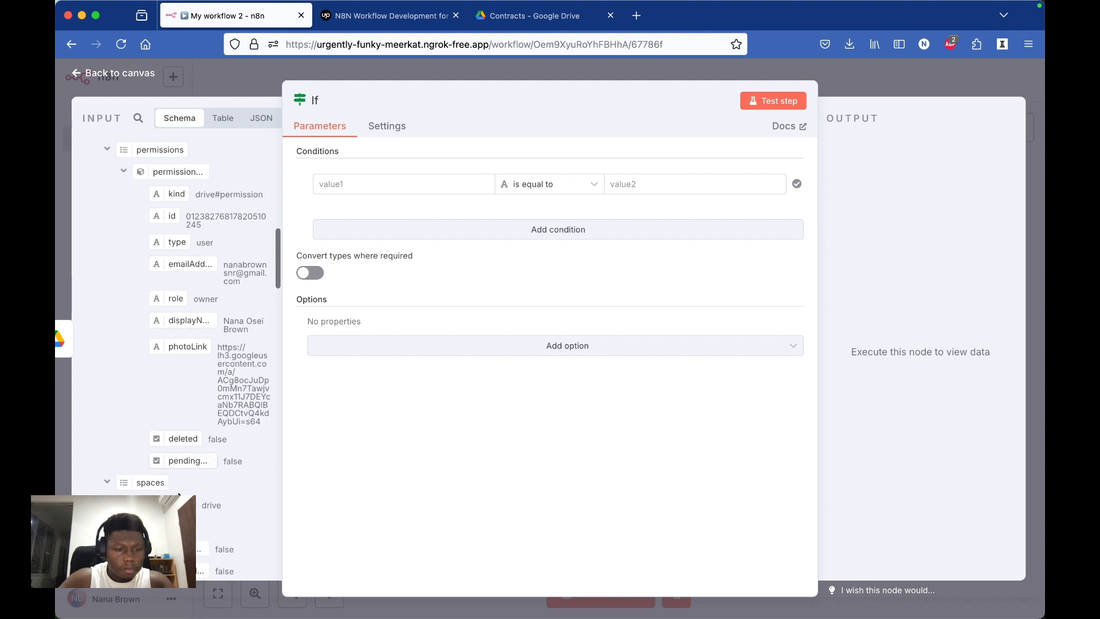
scroll(178, 491, down, 8)
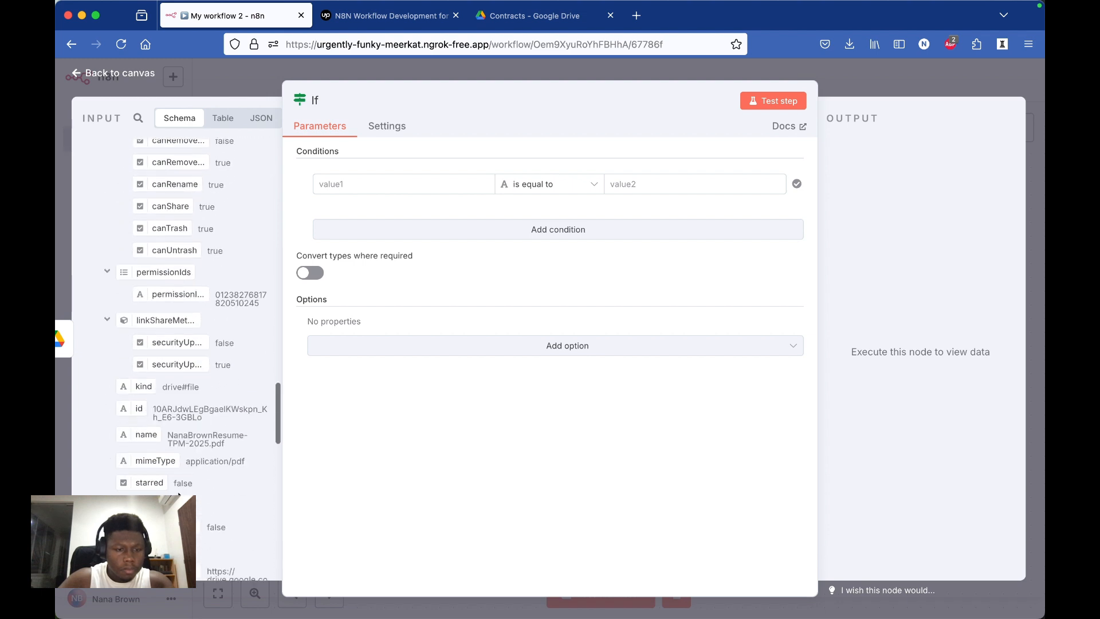
scroll(178, 493, down, 1)
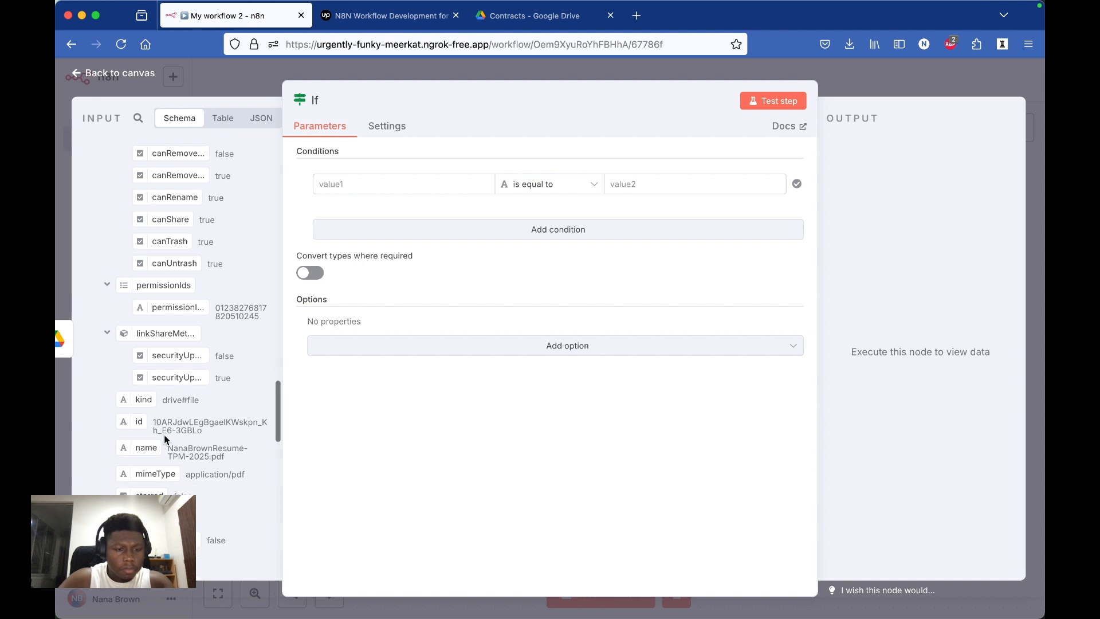
drag(148, 471, 377, 194)
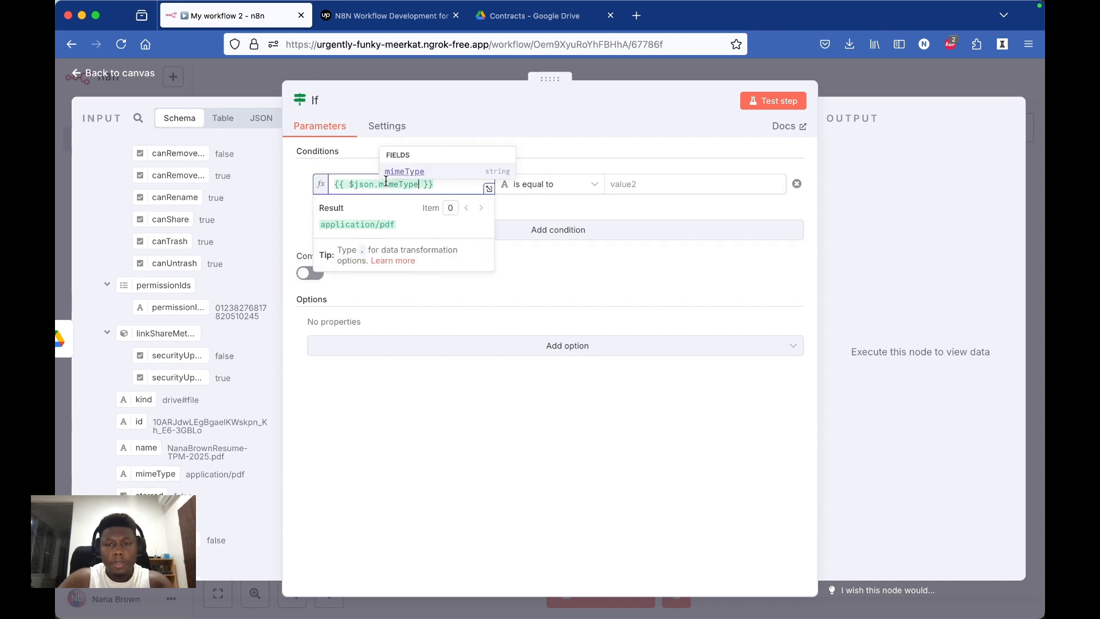
click(633, 182)
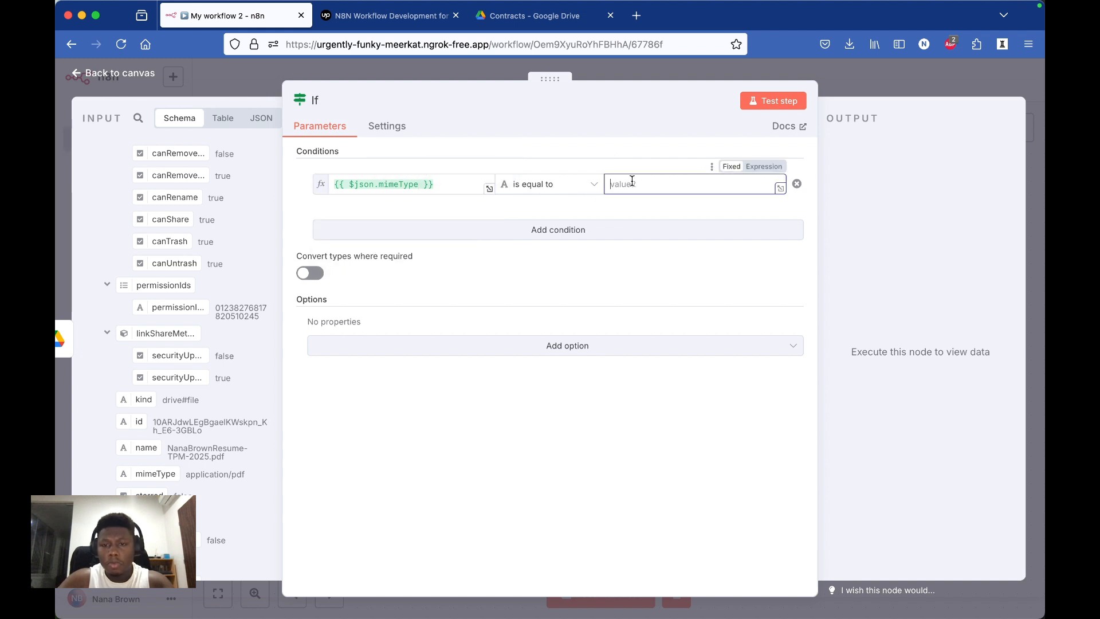
text(application/pdf)
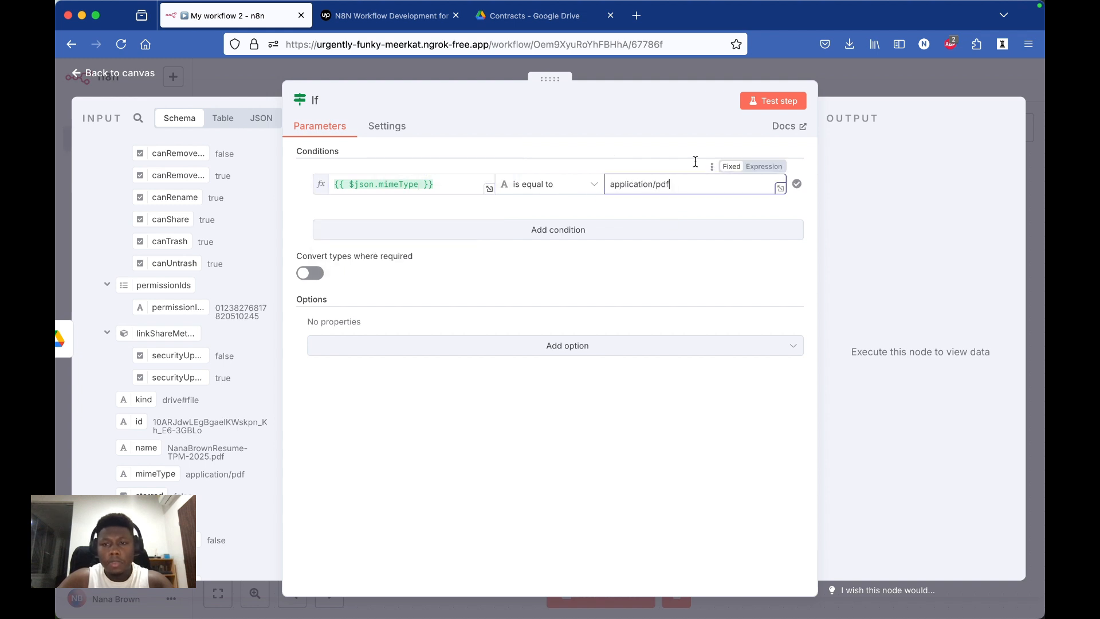
click(774, 99)
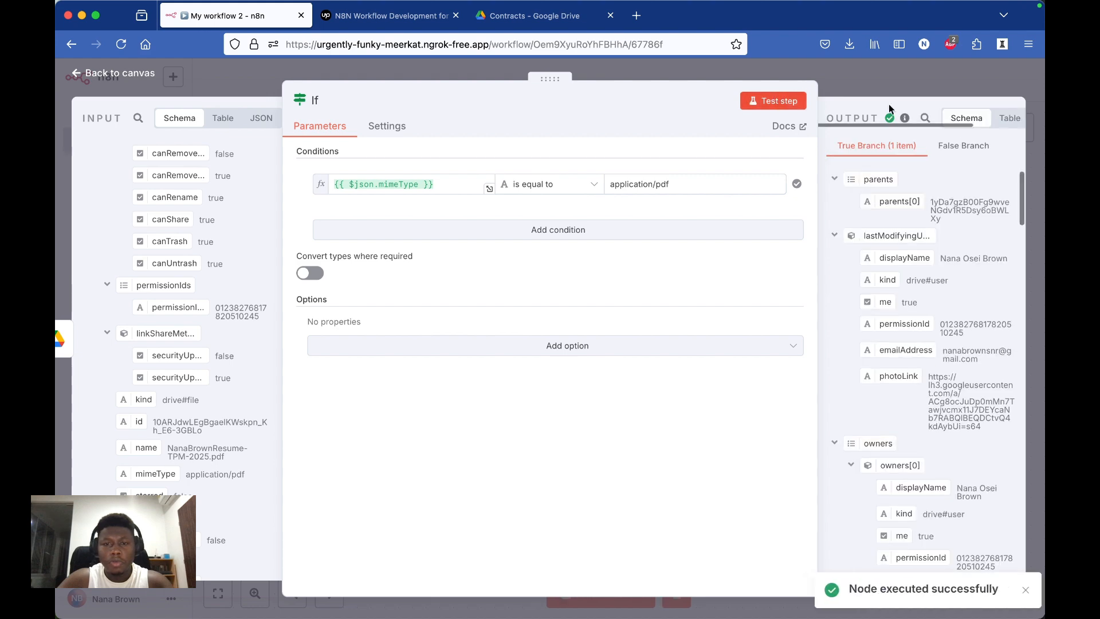
click(905, 78)
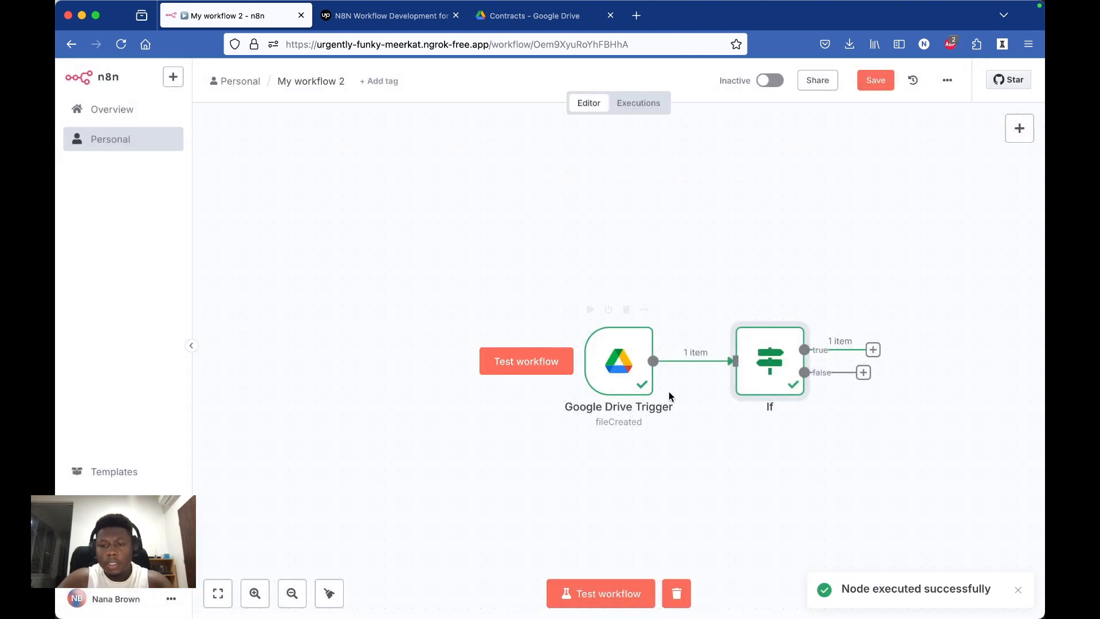
Step: Reread the Upwork job summary for the PDF requirements and return to the n8n workflow
scroll(802, 436, right, 5)
scroll(802, 439, right, 4)
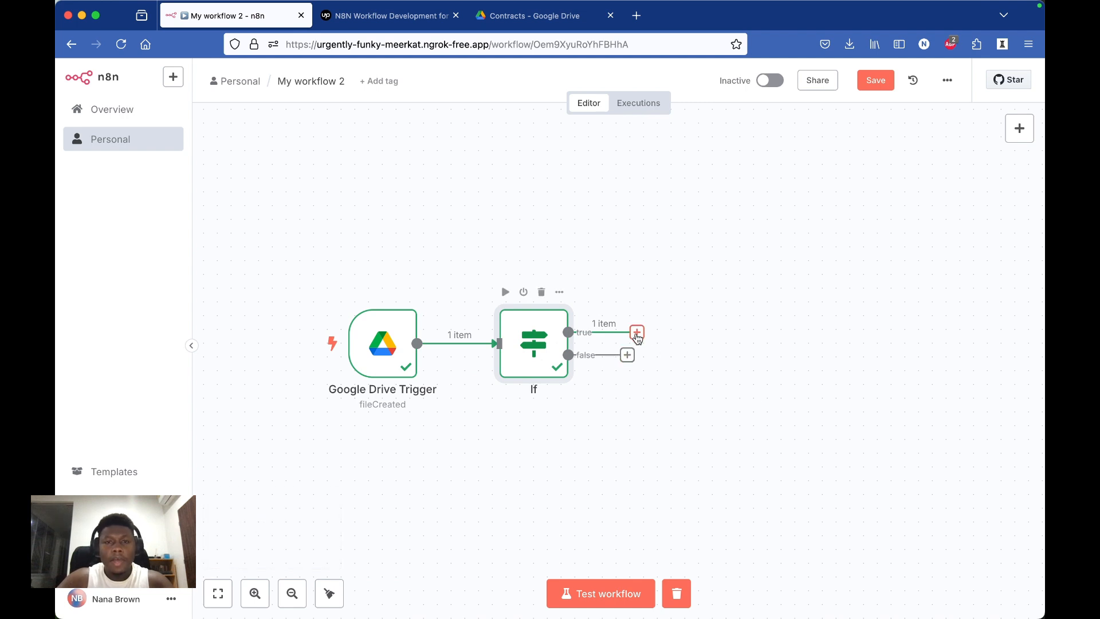
click(391, 16)
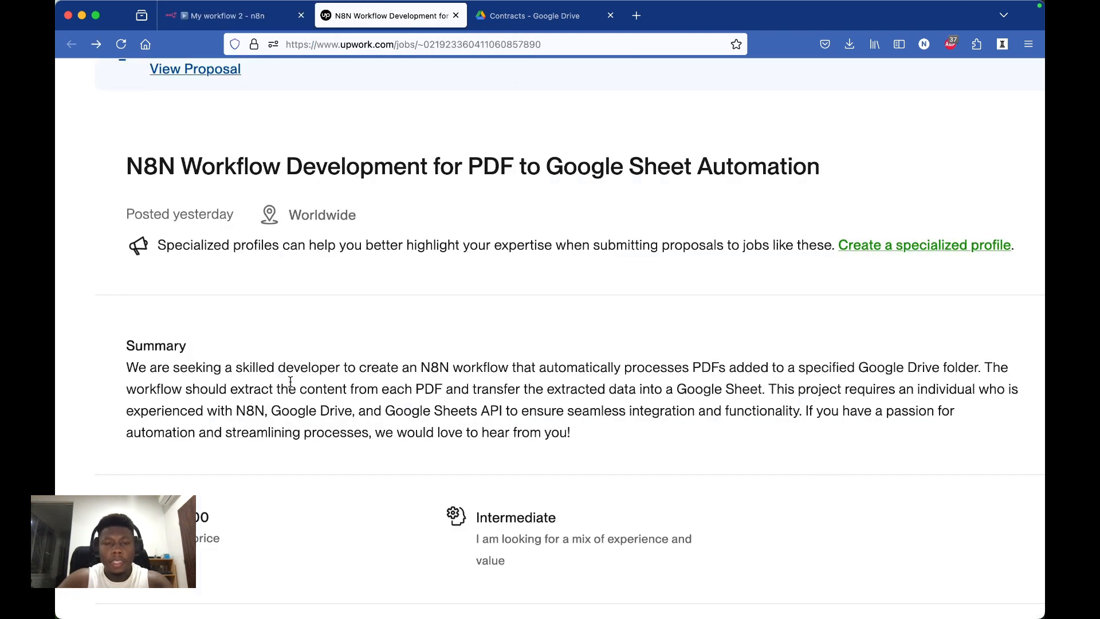
click(235, 17)
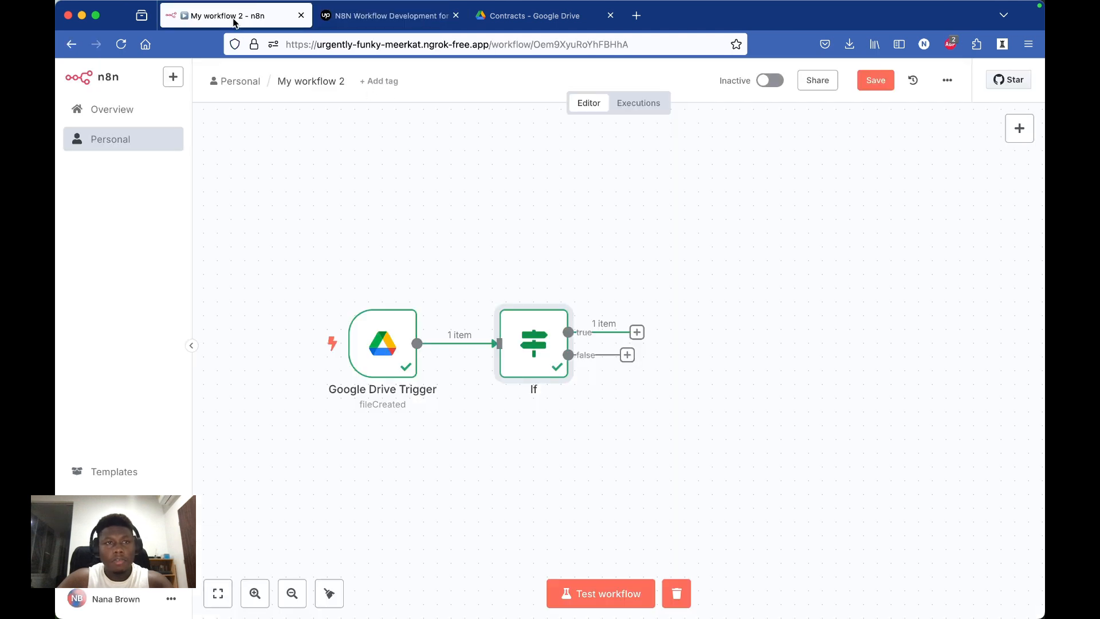
Step: Add a Google Drive node with the Download file action to the If node's true branch
click(637, 332)
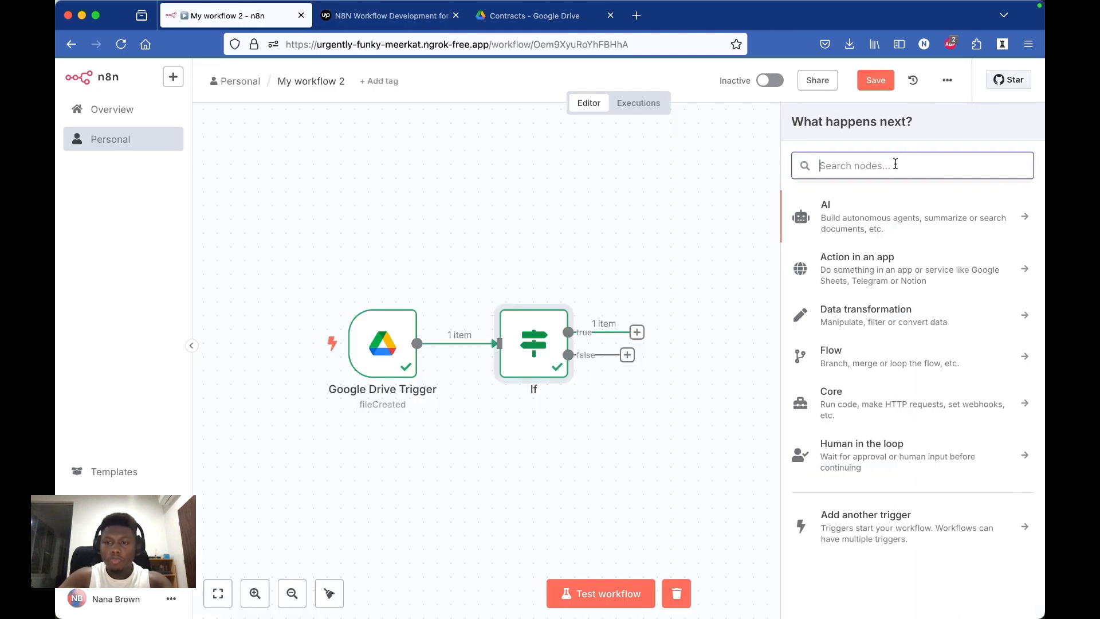
text(googl)
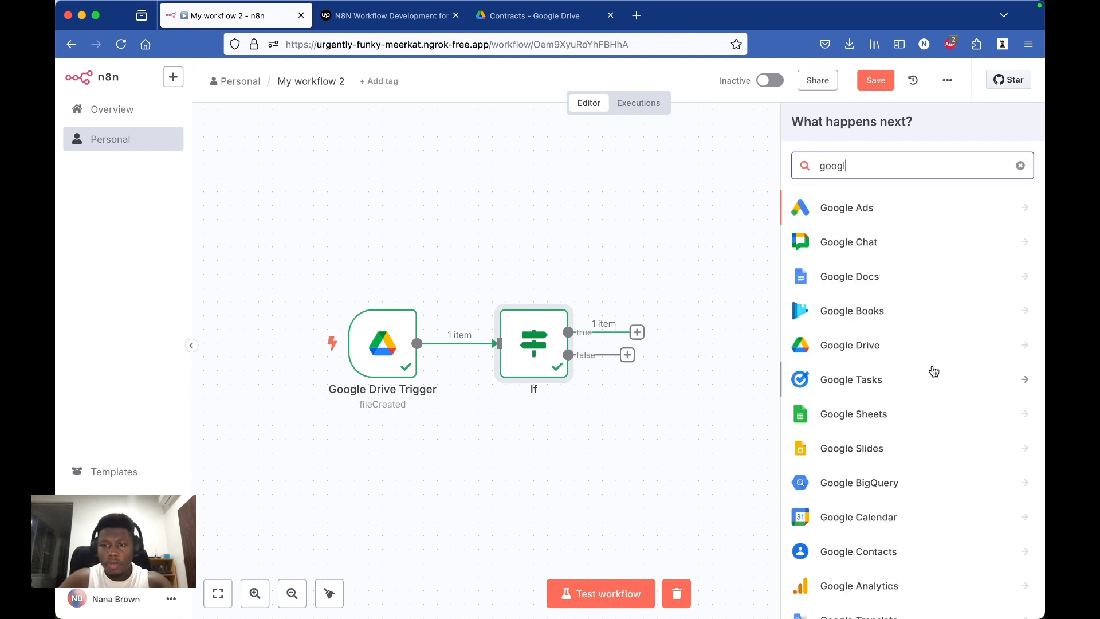
click(928, 344)
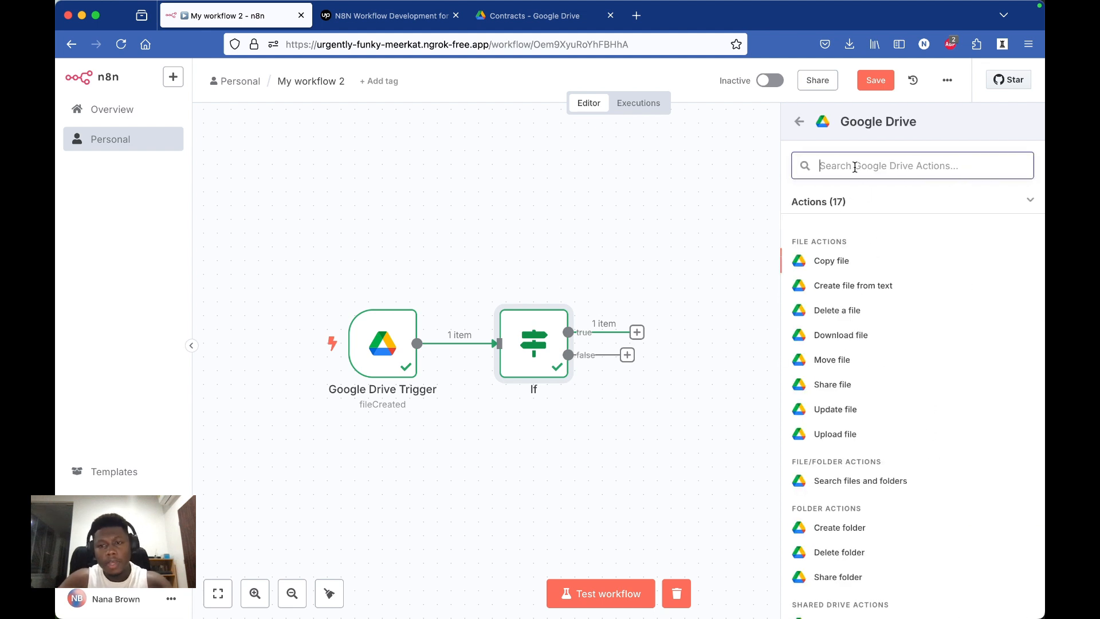
text(down)
click(867, 241)
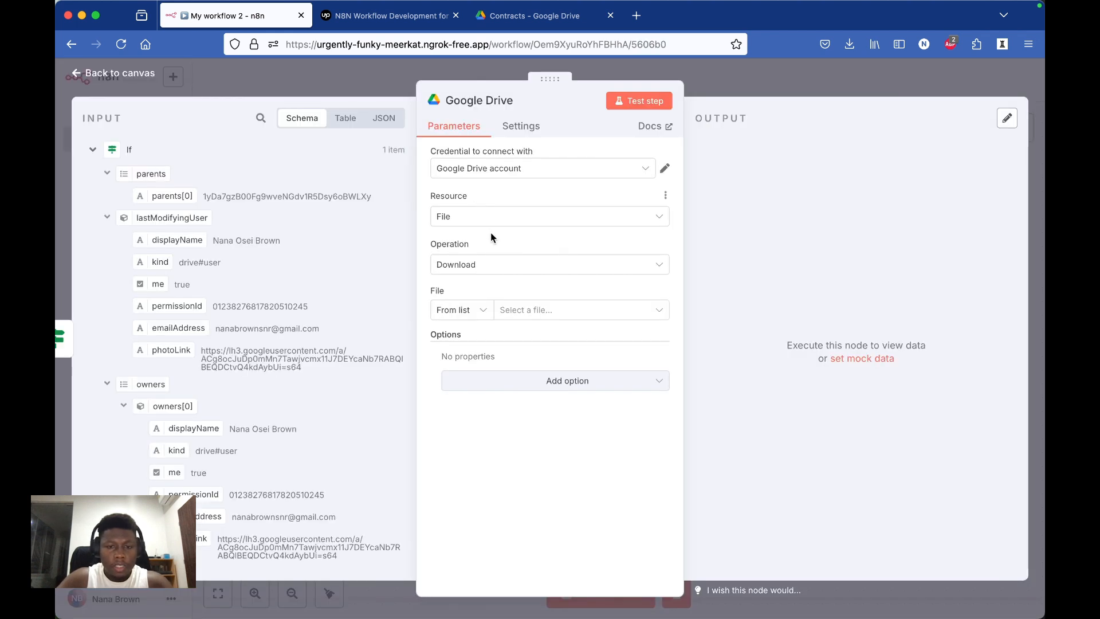
Step: Set the Google Drive download node to identify its file By ID
click(462, 310)
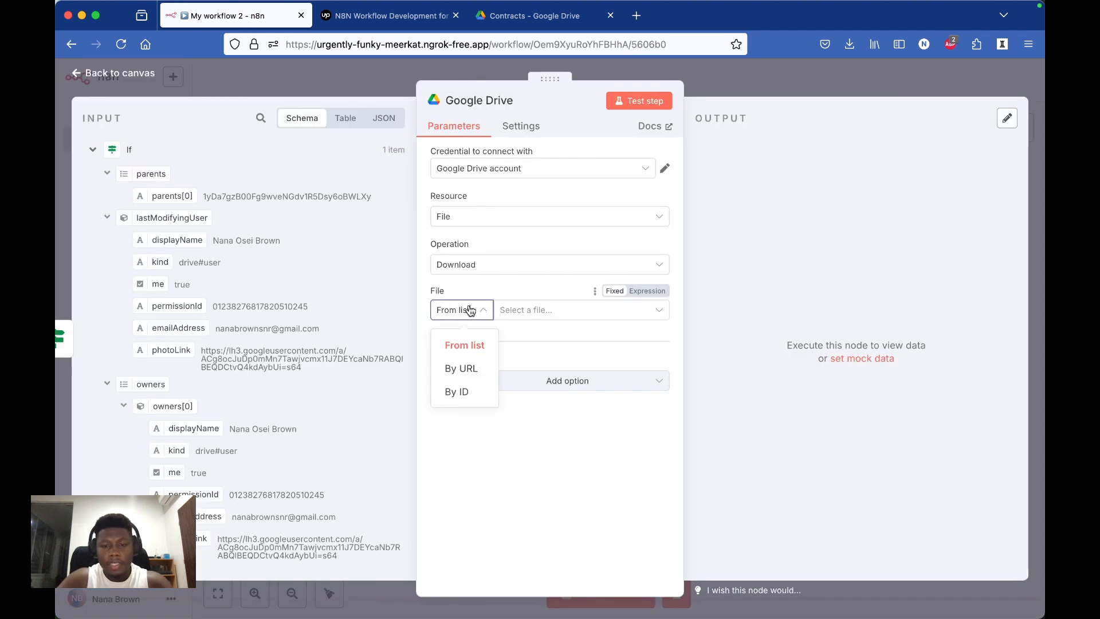
click(464, 394)
scroll(348, 469, down, 5)
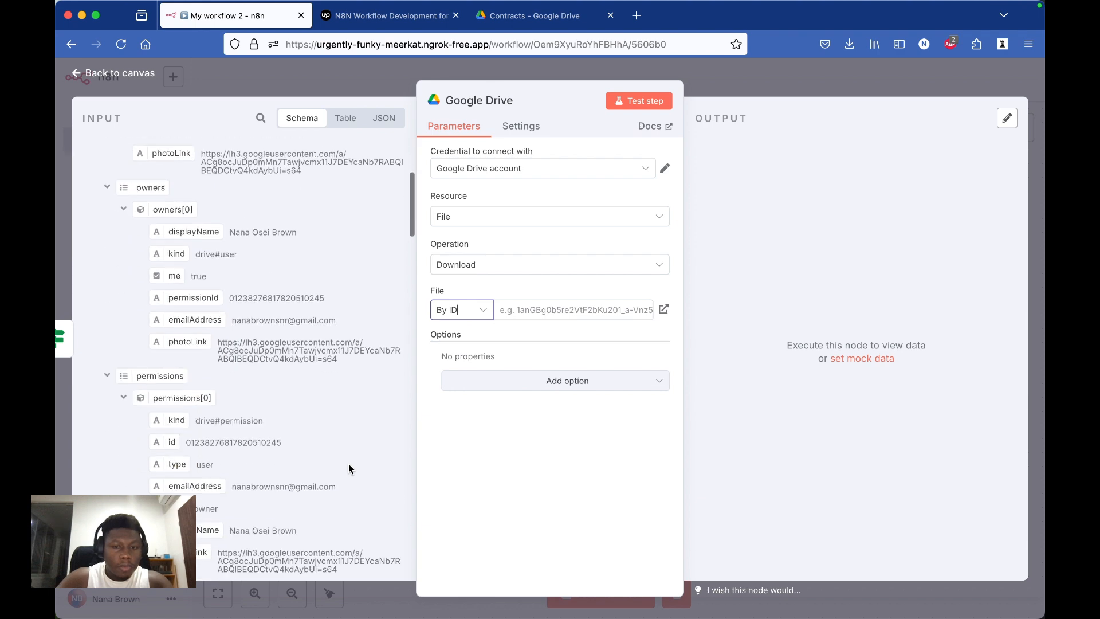
scroll(348, 468, down, 5)
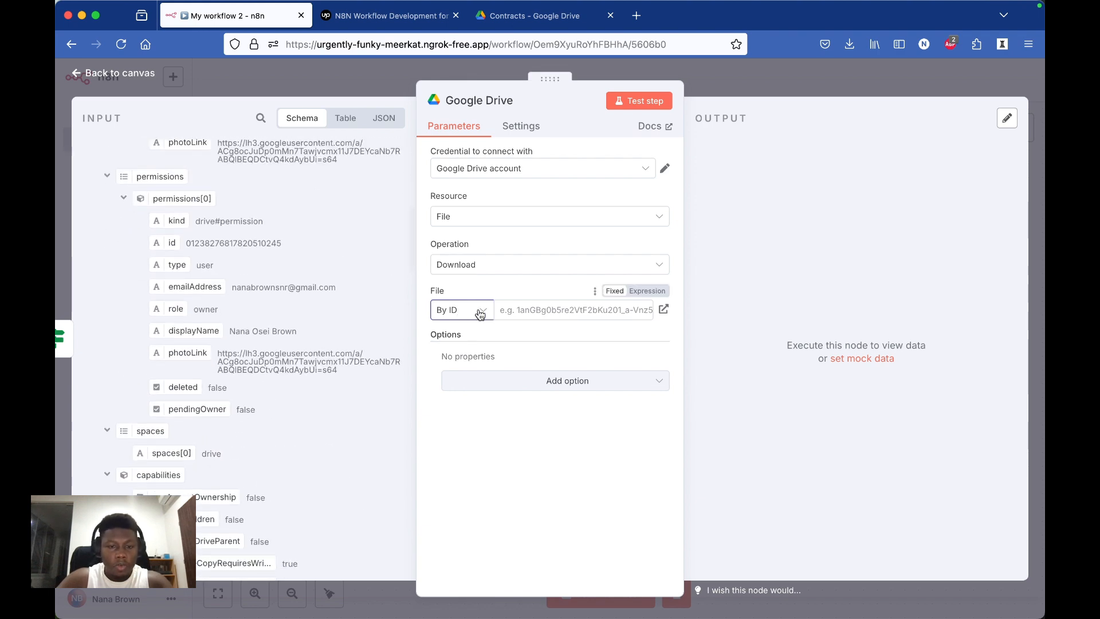
click(480, 314)
click(464, 394)
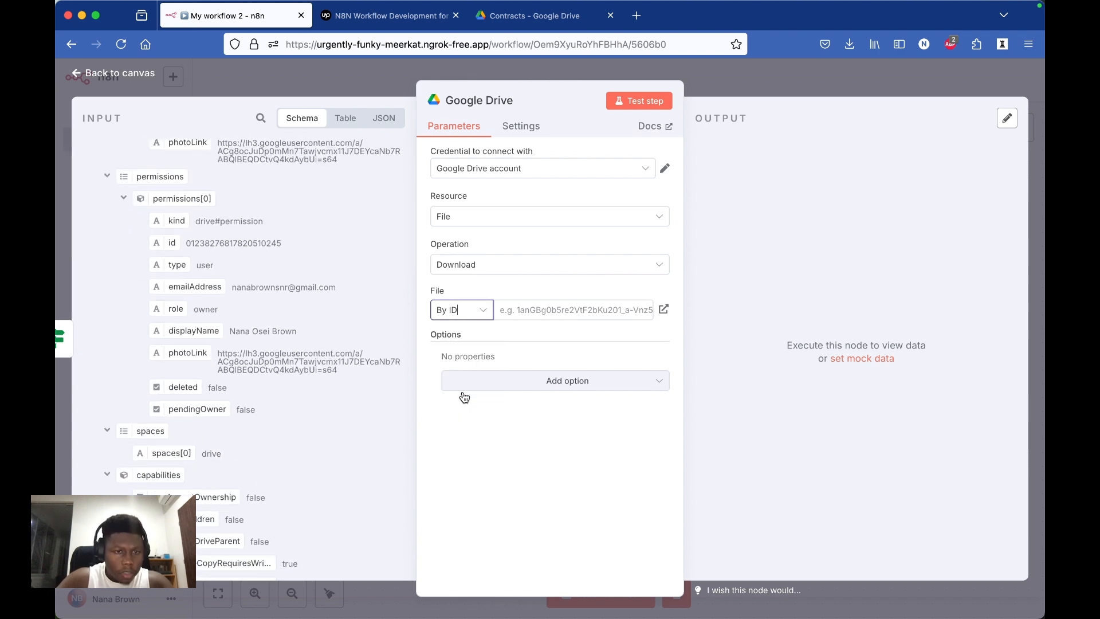
Step: Map the incoming file's id as {{ $json.id }} into the download node's File value and test the node
scroll(247, 471, down, 3)
scroll(248, 471, up, 3)
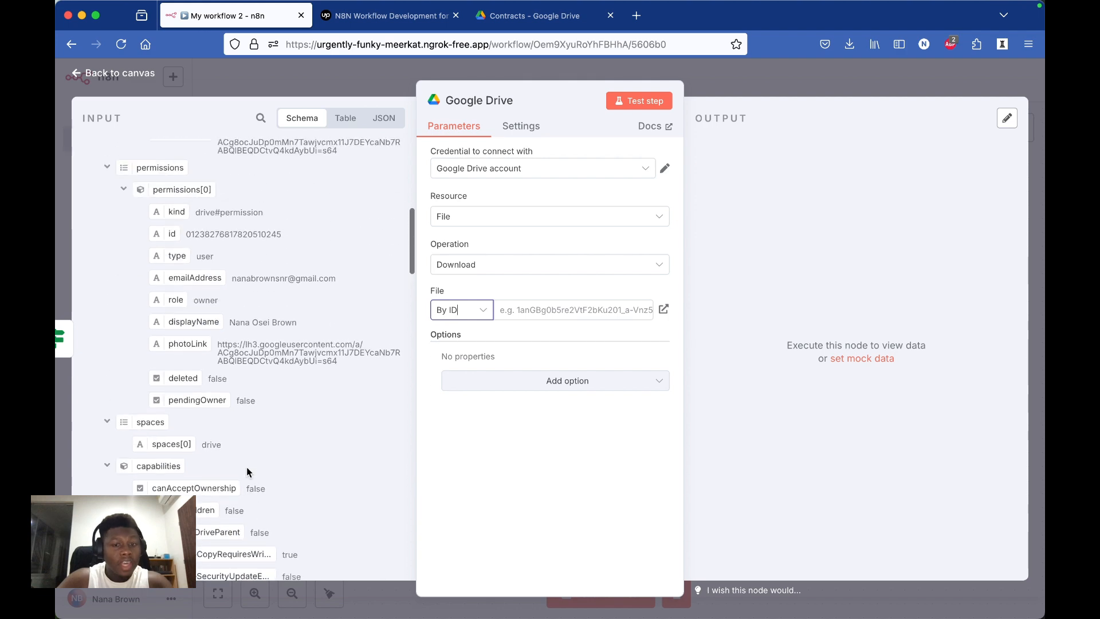
scroll(247, 471, down, 10)
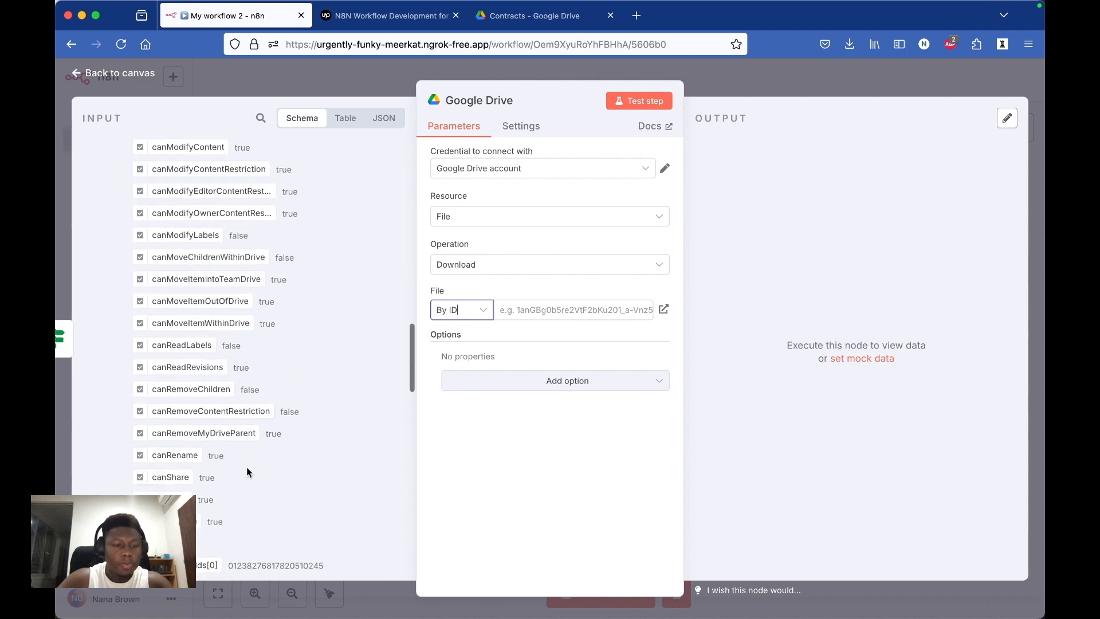
scroll(248, 471, down, 8)
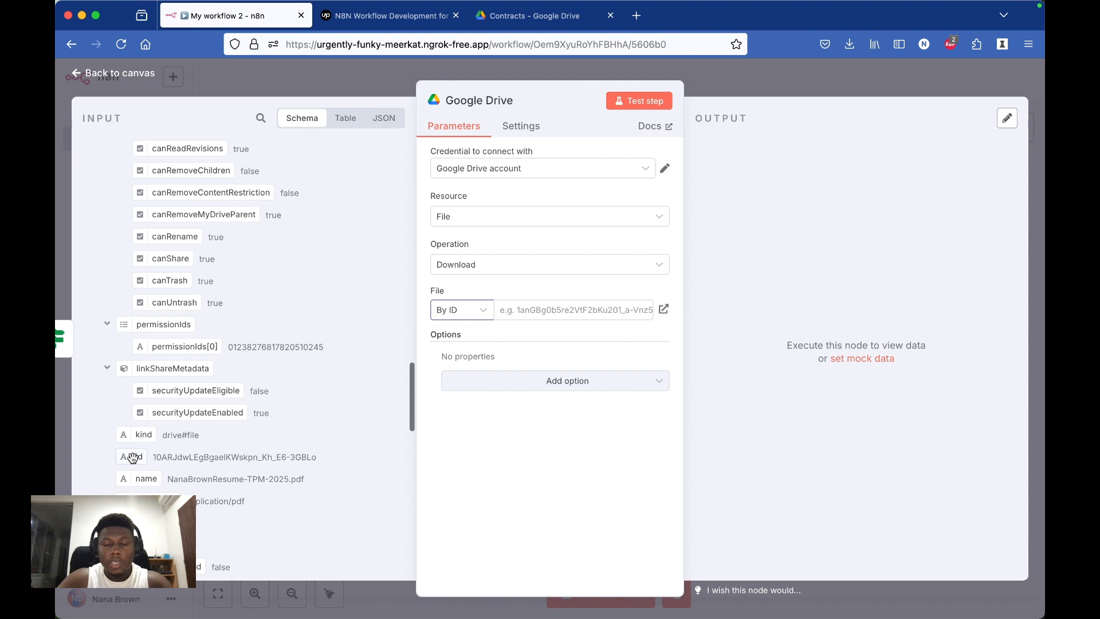
drag(133, 457, 562, 307)
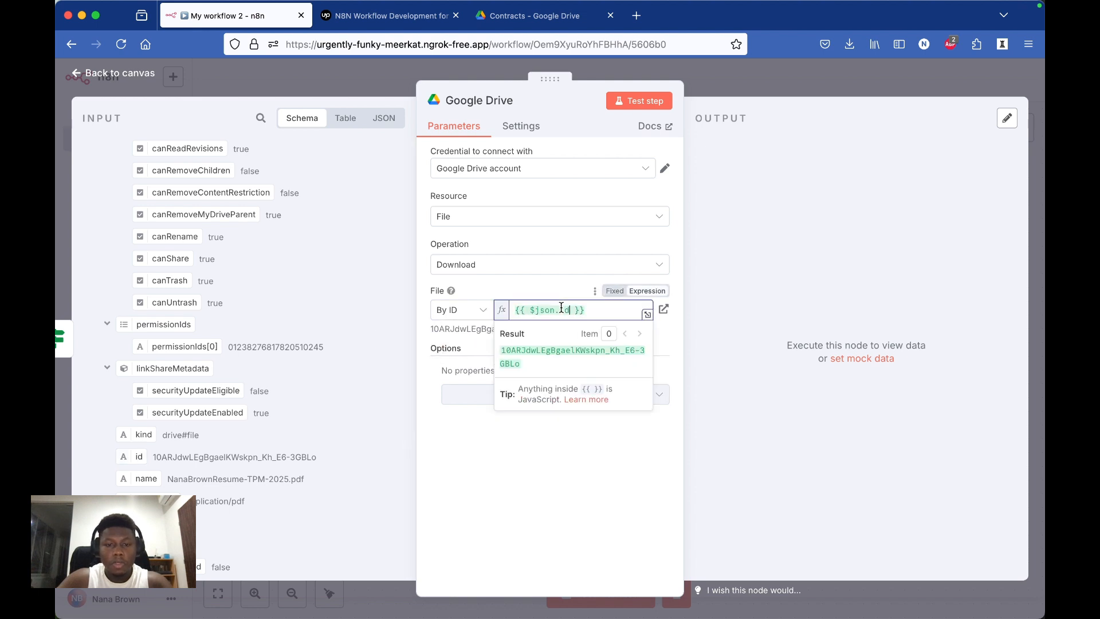
click(630, 101)
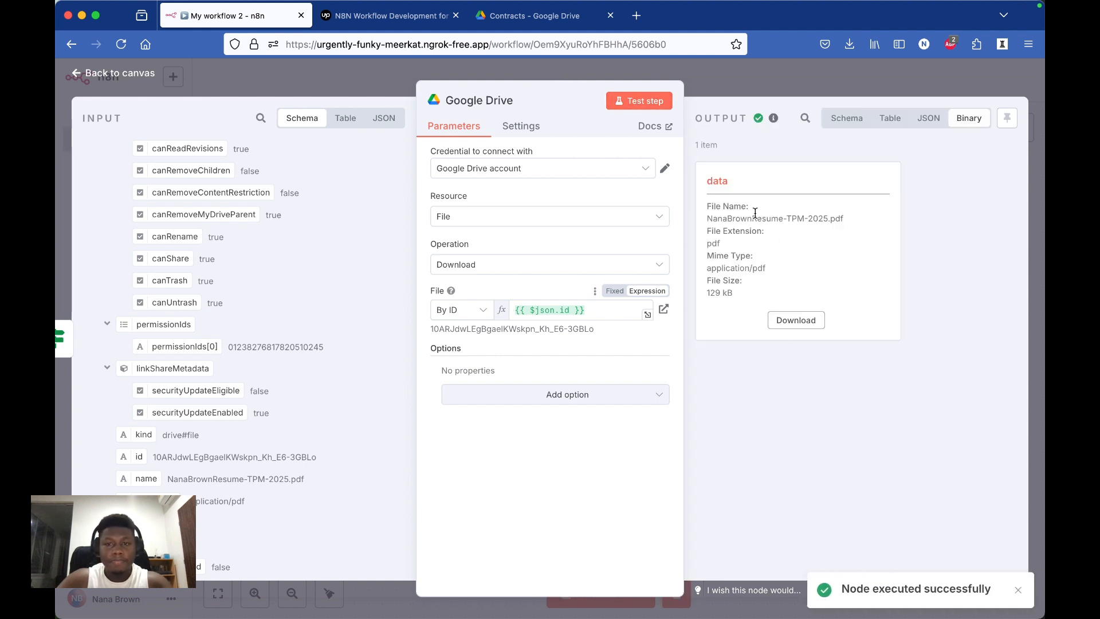
click(730, 87)
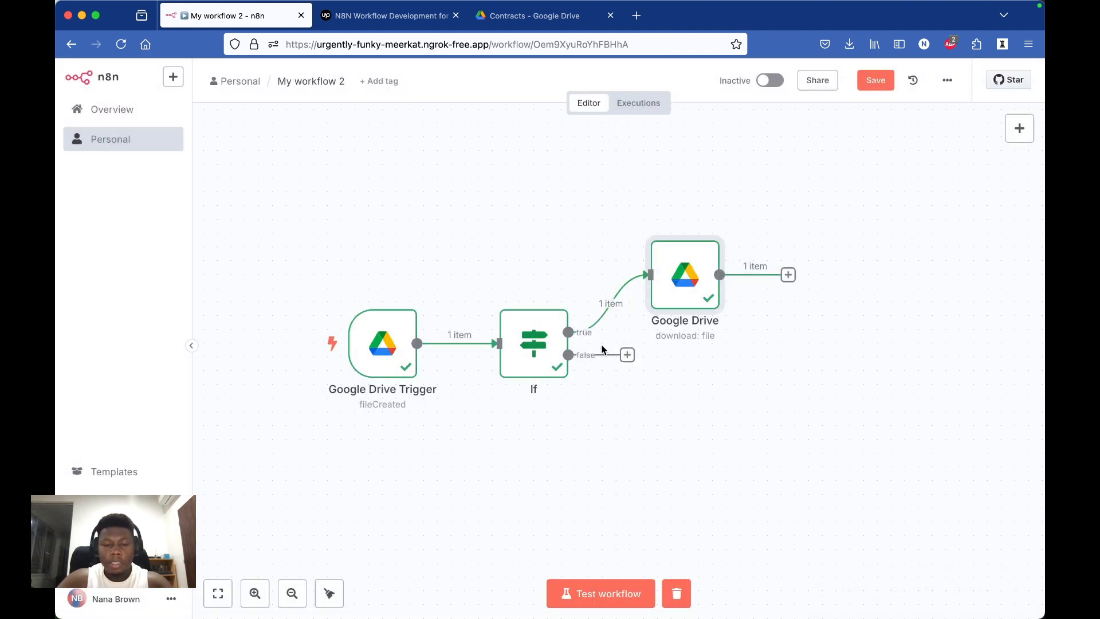
Step: Rename the If node as "If File is a pdf"
right_click(533, 392)
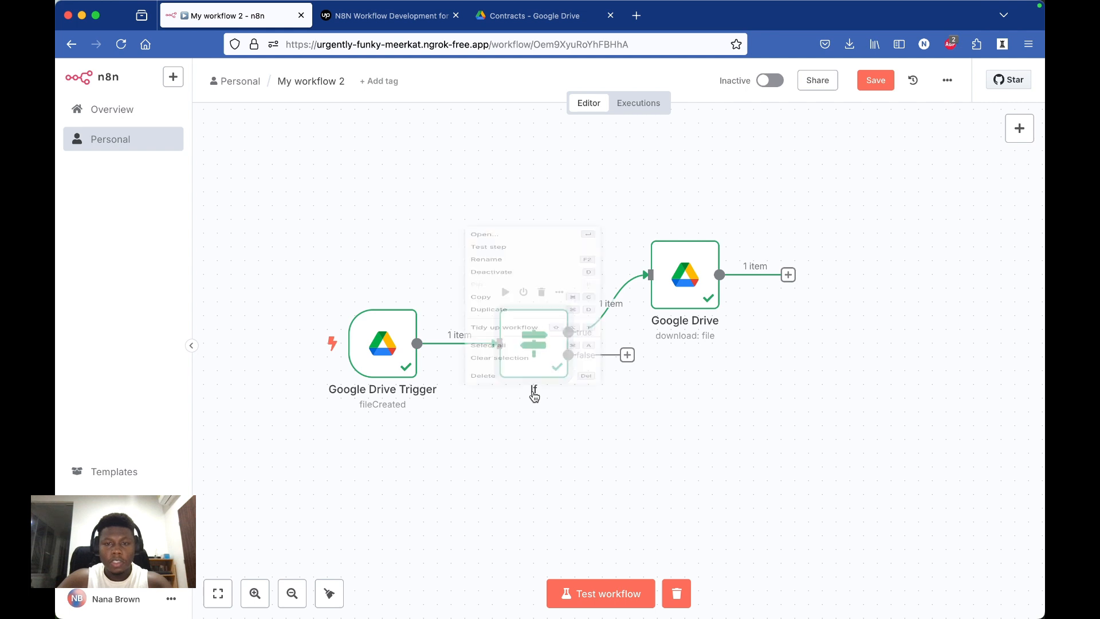
click(486, 178)
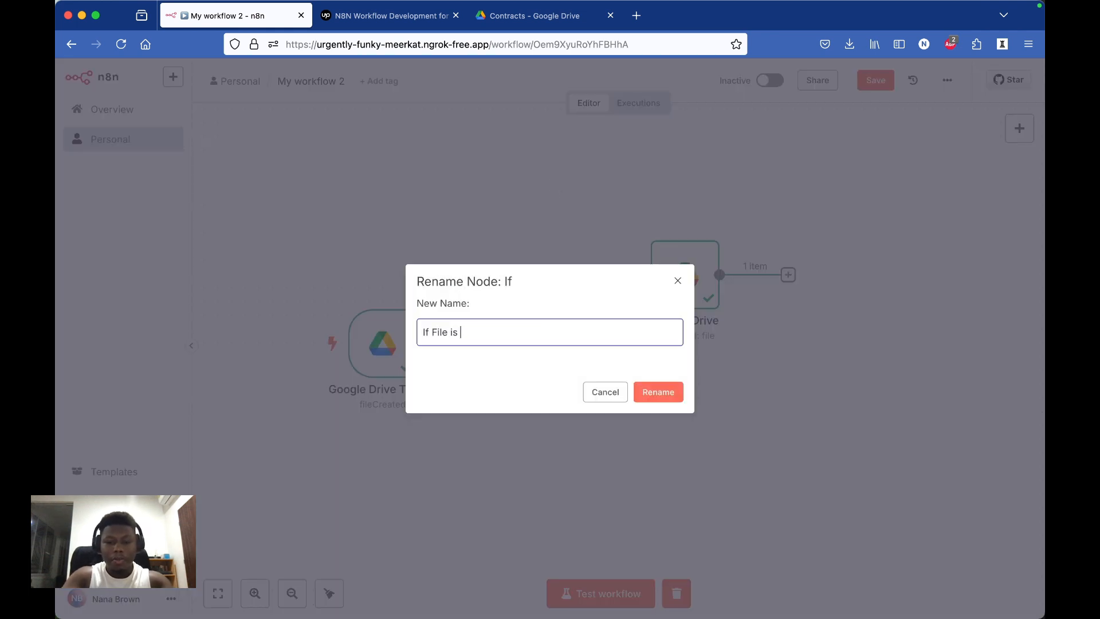
text(If File is a)
text(df)
key(Return)
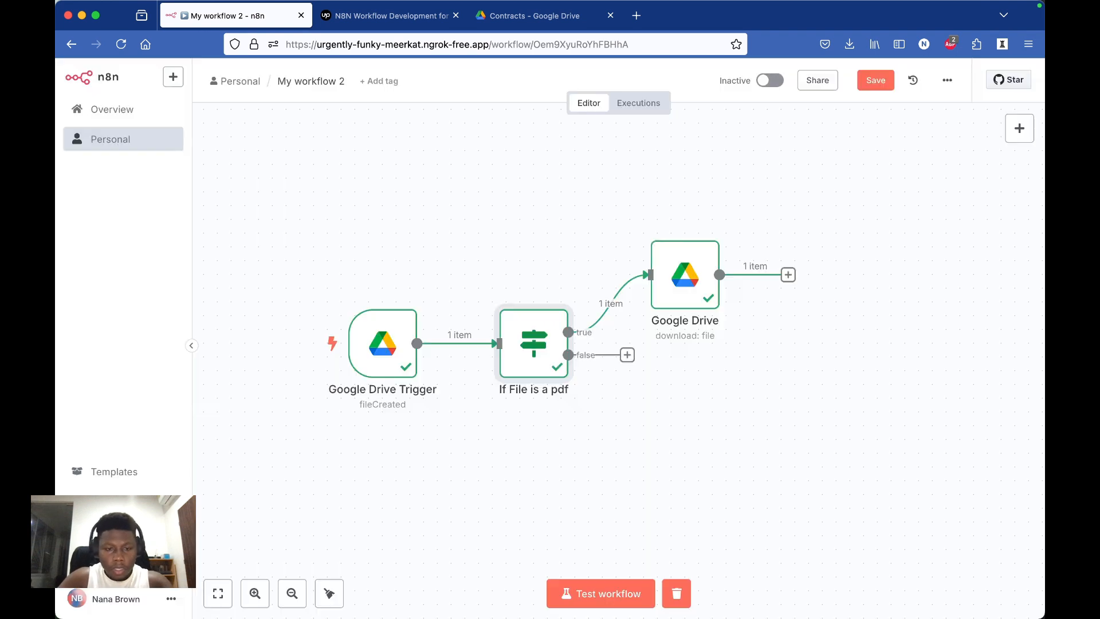
Step: Rename the Google Drive Trigger node as "When a new file is added to my folder"
right_click(401, 392)
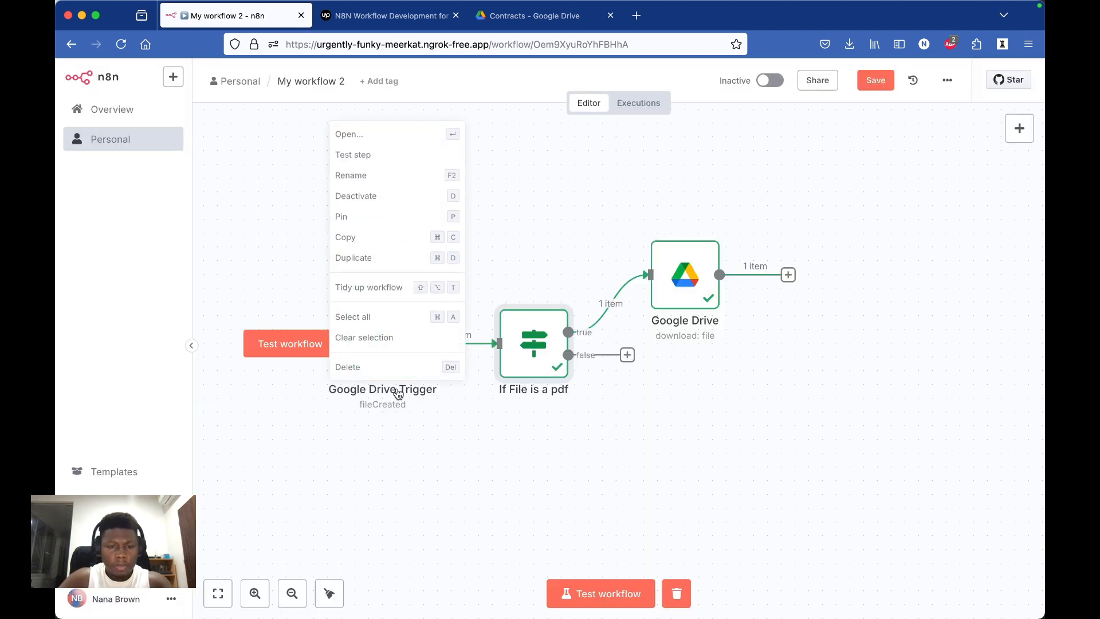
click(383, 176)
key(Left)
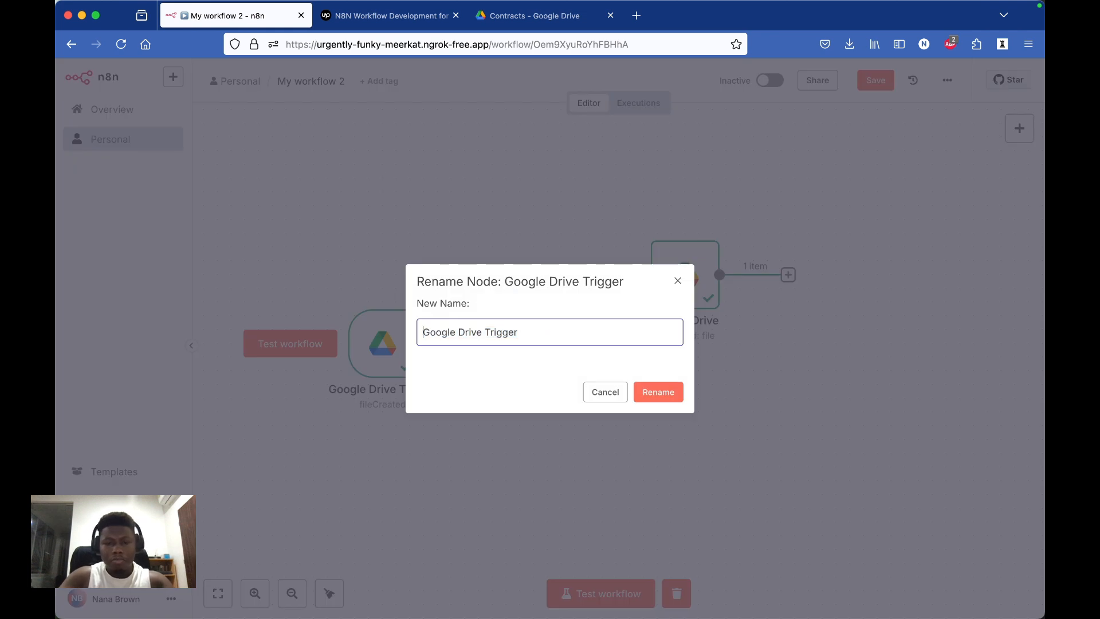
triple_click(496, 330)
text(When a new file is added to my fo)
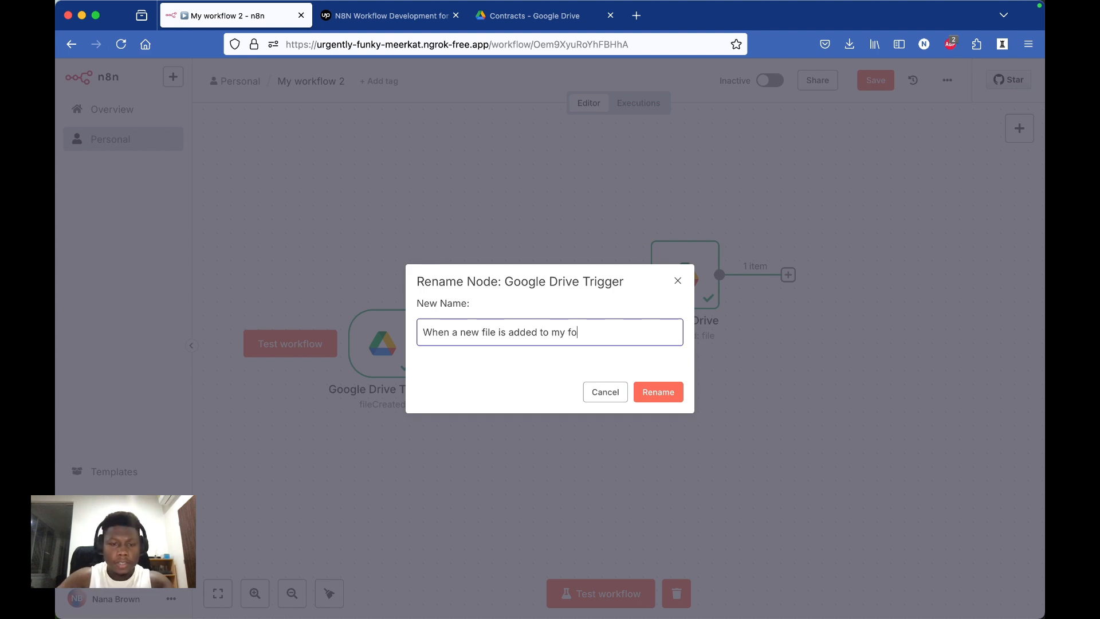
text(r)
key(Return)
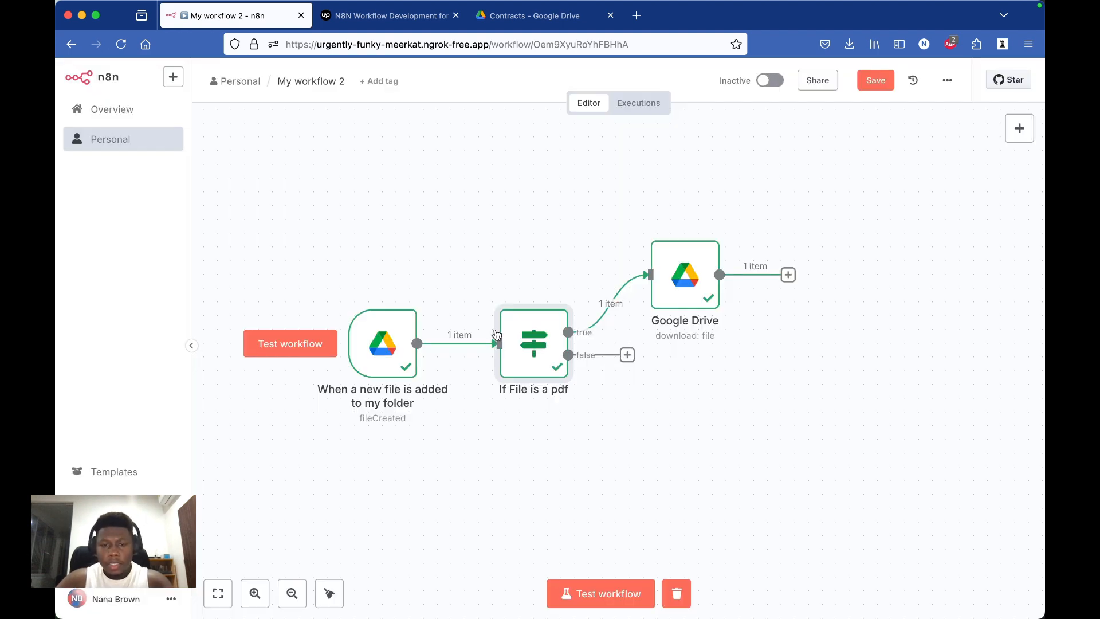
Step: Rename the "If File is a pdf" node as "check If file is a pdf"
right_click(524, 395)
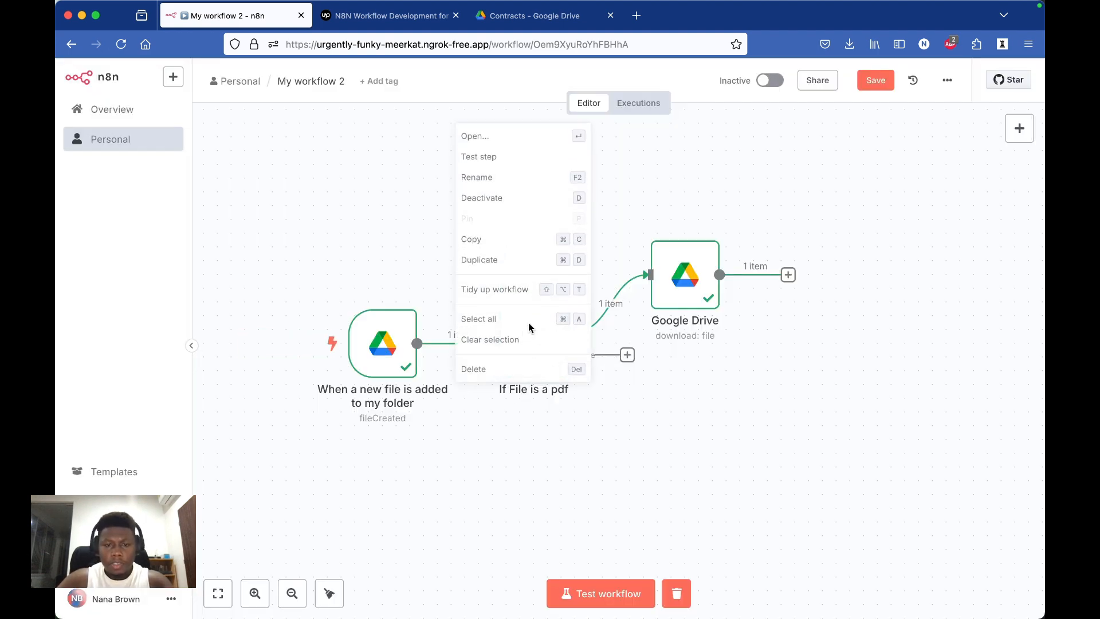
click(523, 177)
key(Left)
text(check)
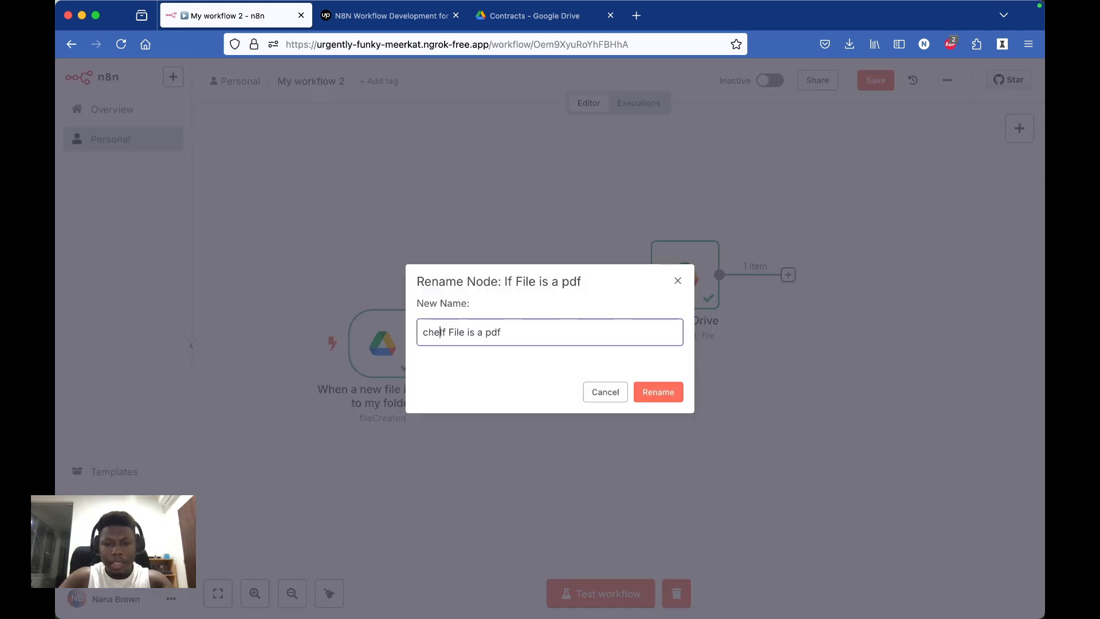
key(Delete)
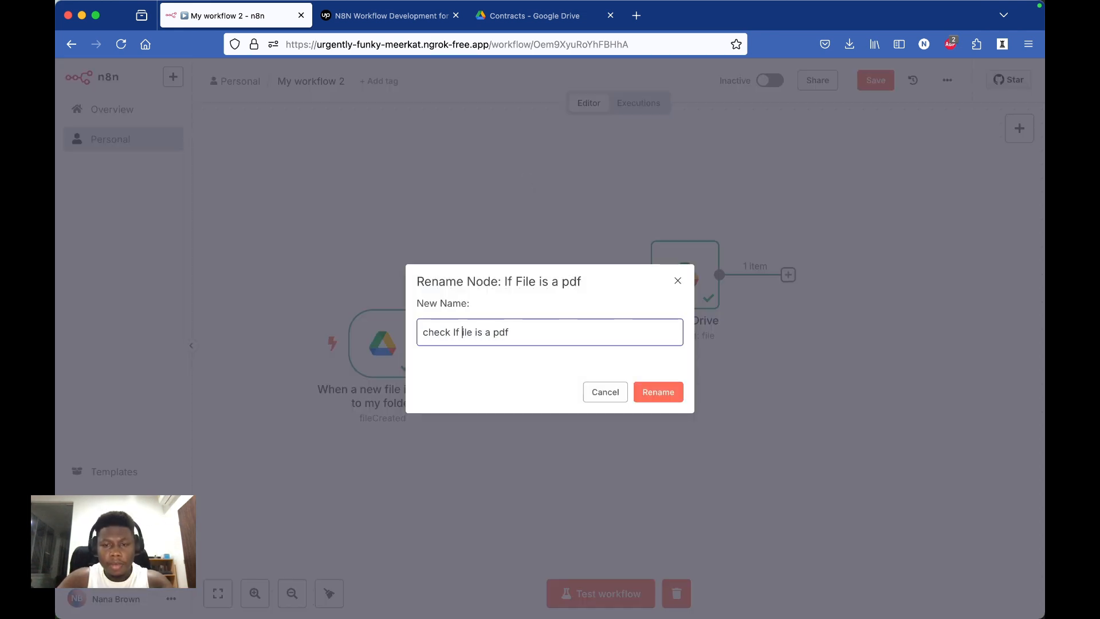
text(f)
key(Return)
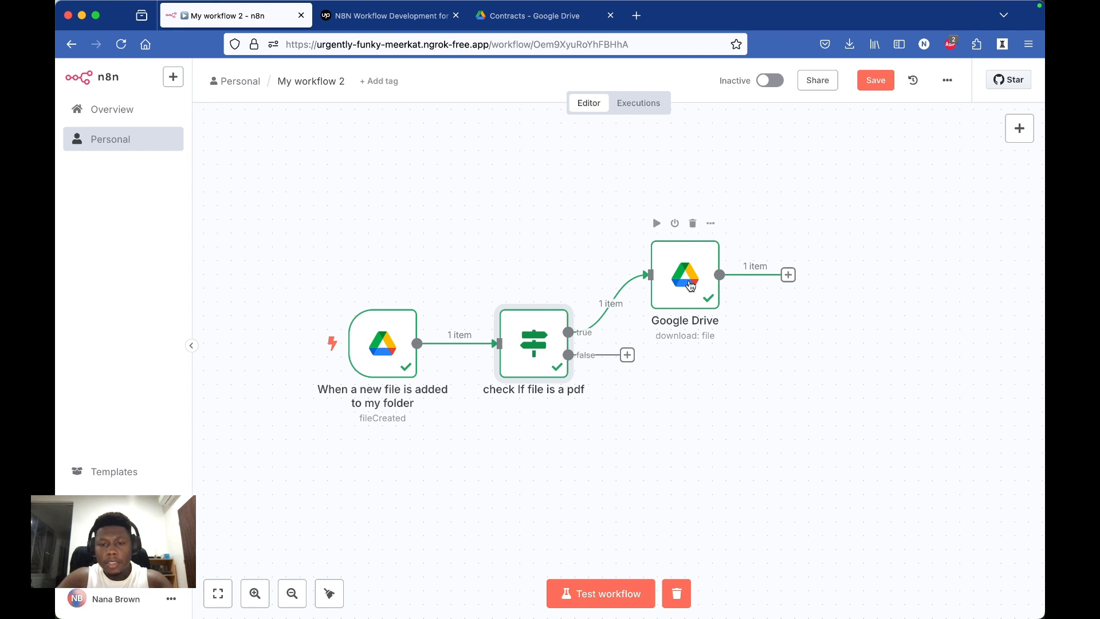
Step: Rename the Google Drive download node as "download file"
right_click(684, 333)
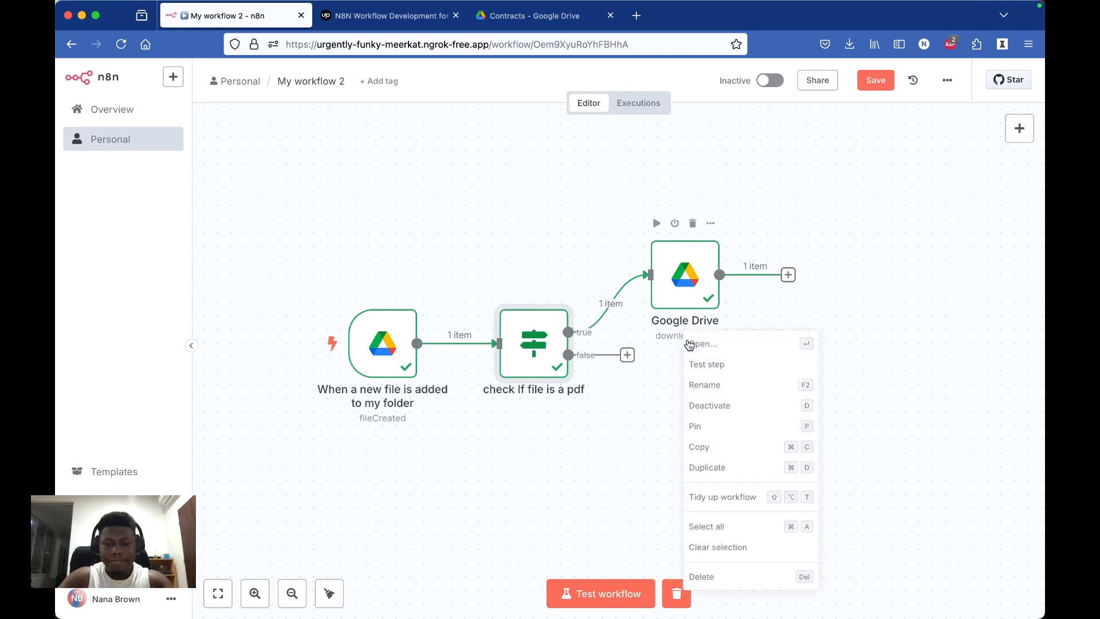
click(700, 385)
text(downl)
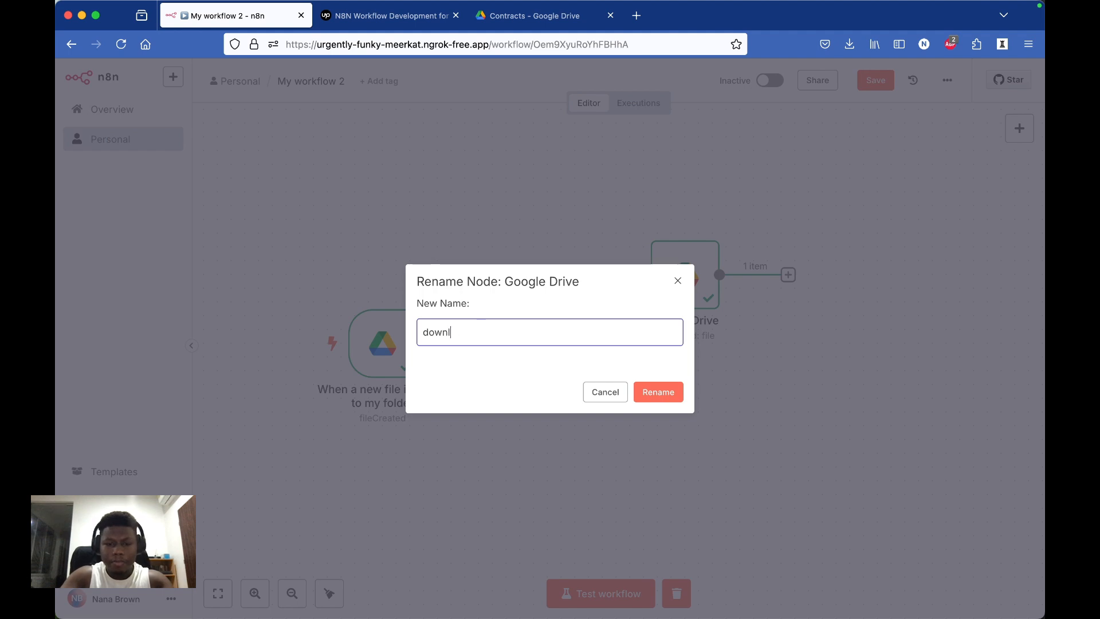
text(aod file)
key(Return)
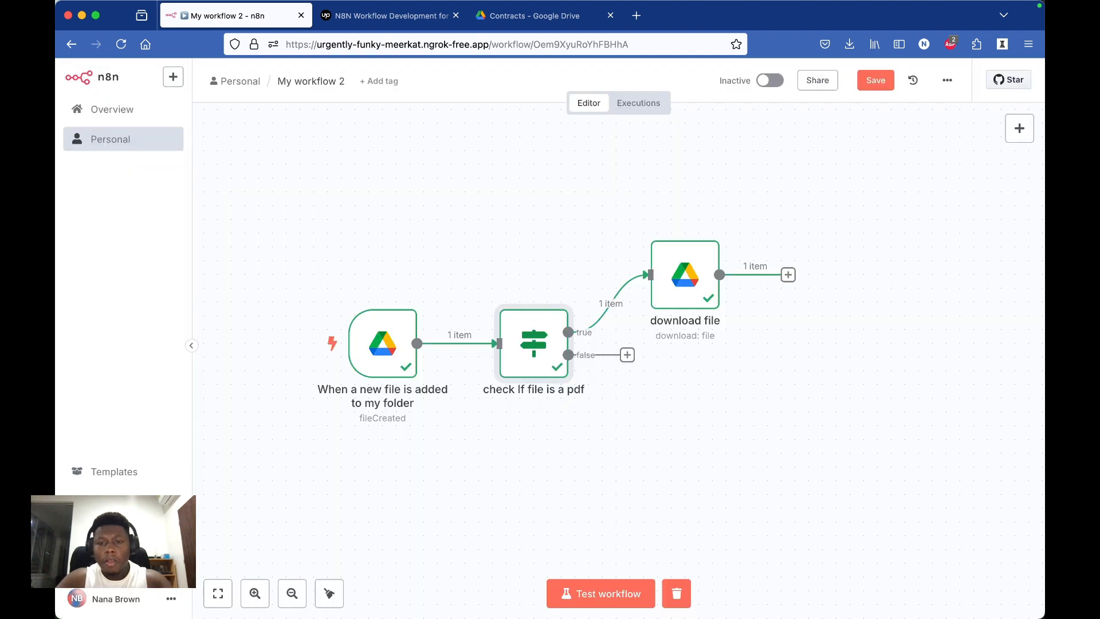
Step: Add an Extract from File node with the Extract from PDF action after the download file node
scroll(708, 303, right, 5)
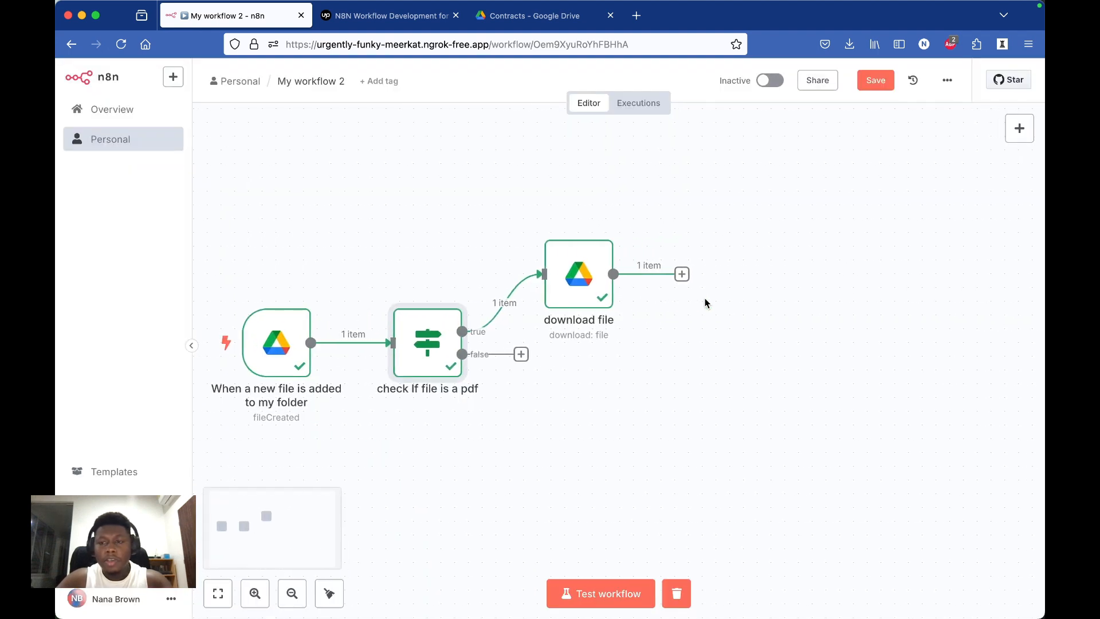
click(670, 274)
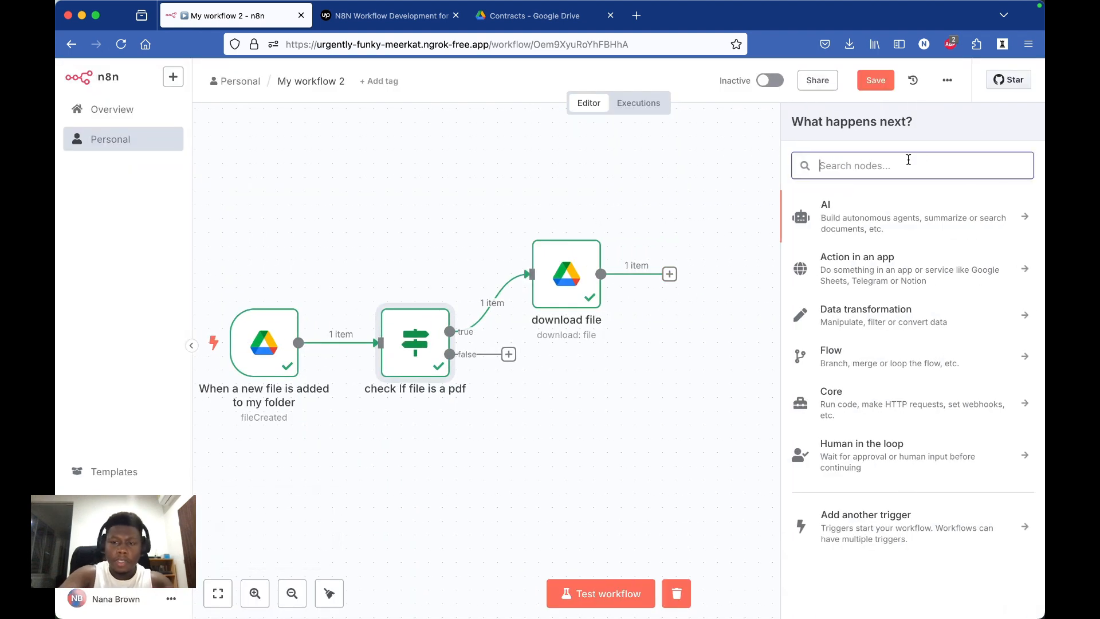
text(extrc)
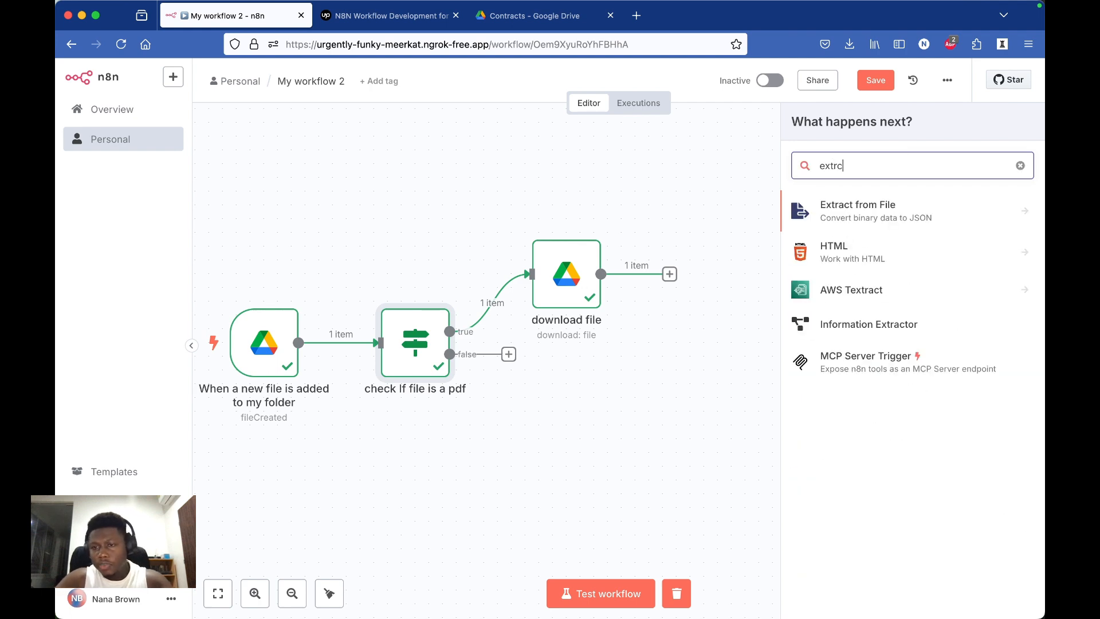
click(933, 212)
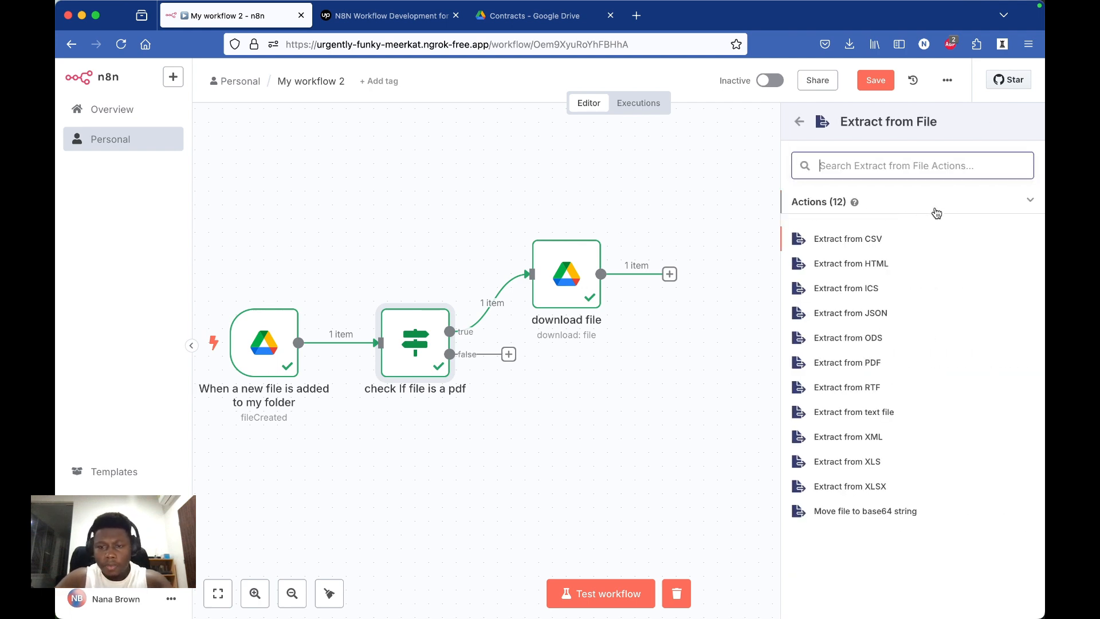
click(869, 366)
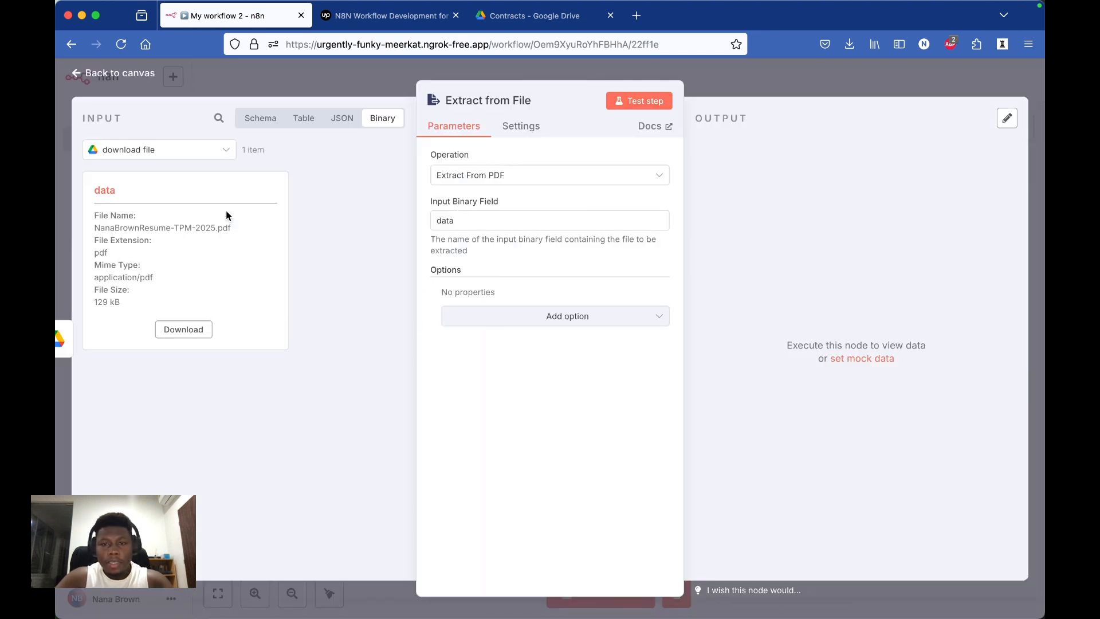
Step: Test the Extract from File node on the data binary field, review its extracted output and return to the canvas
click(463, 222)
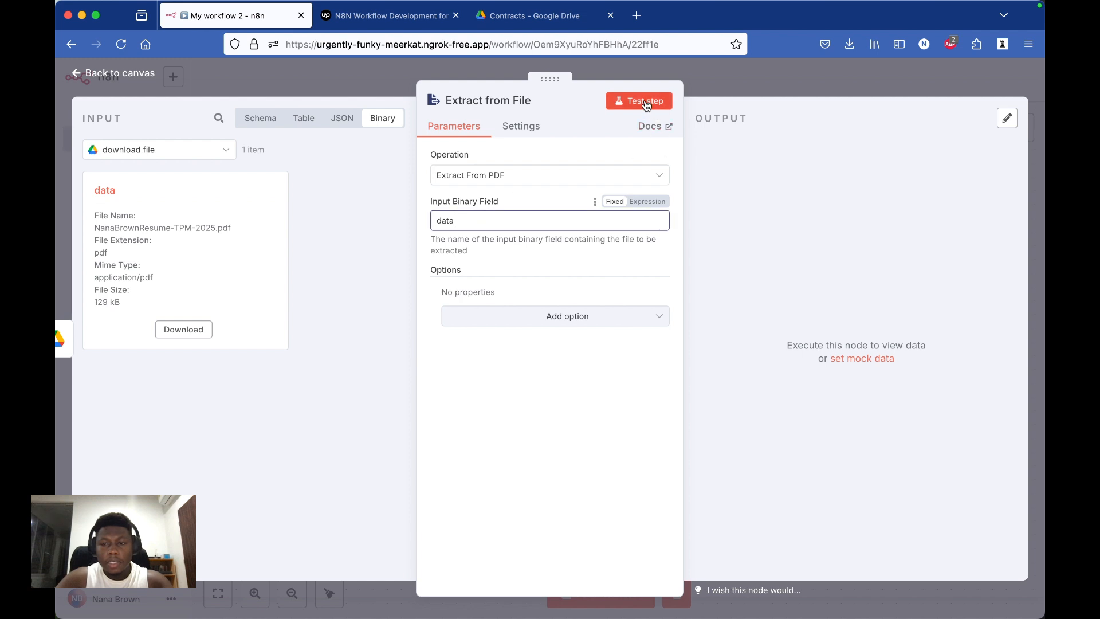
click(644, 99)
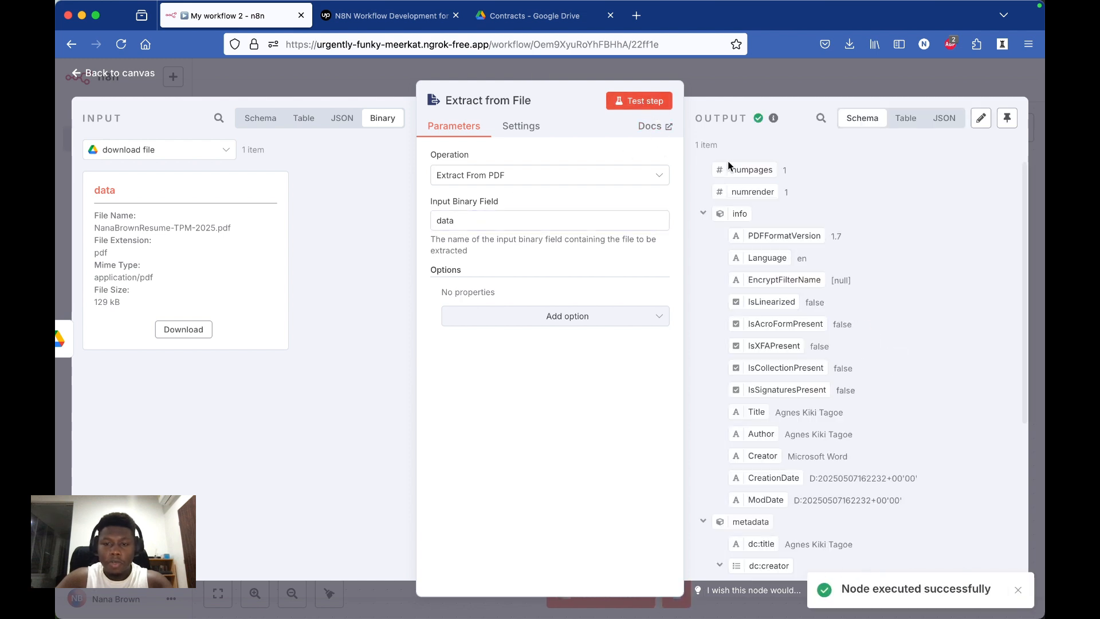
scroll(837, 358, down, 1)
scroll(837, 357, up, 1)
scroll(837, 357, down, 5)
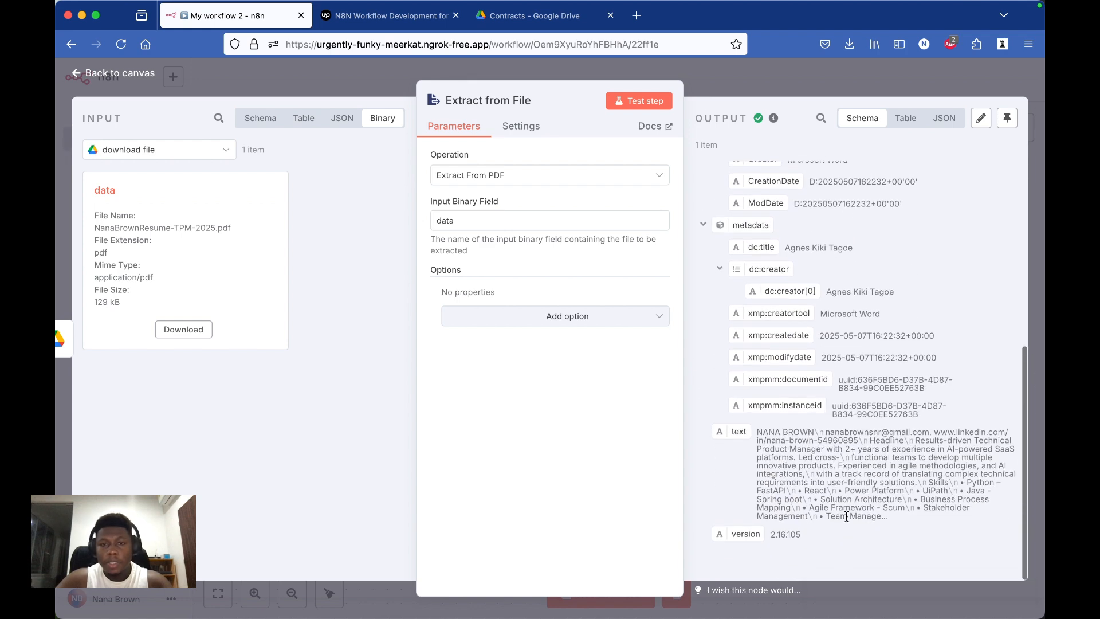
click(788, 86)
scroll(764, 406, right, 5)
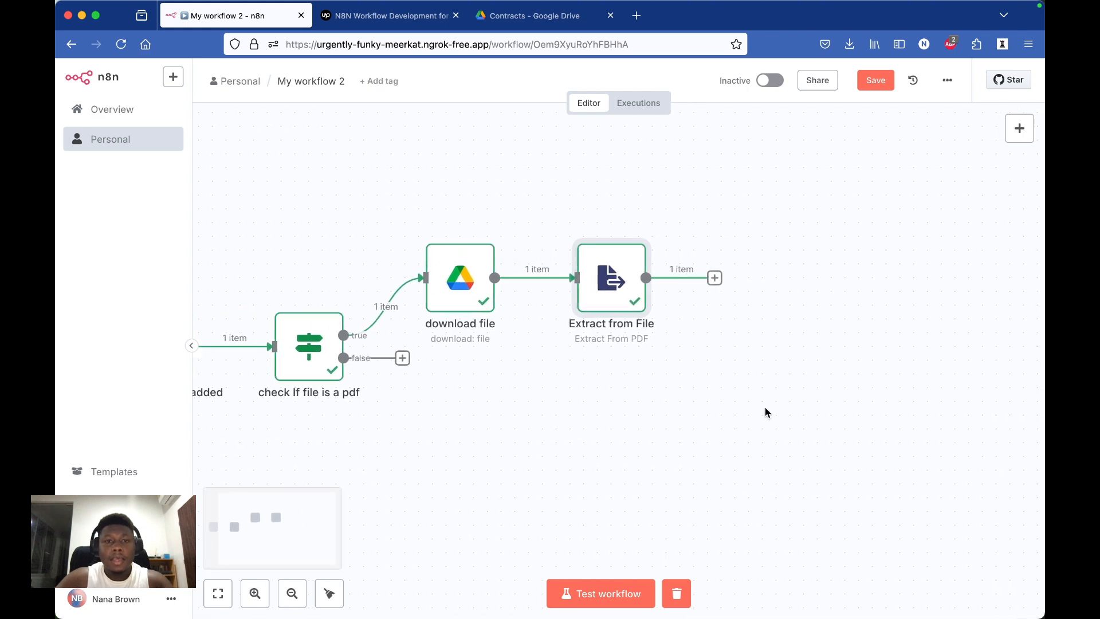
Step: Review the Upwork job posting's requirements for extracting PDF content into a Google Sheet, and return to the n8n workflow
click(415, 18)
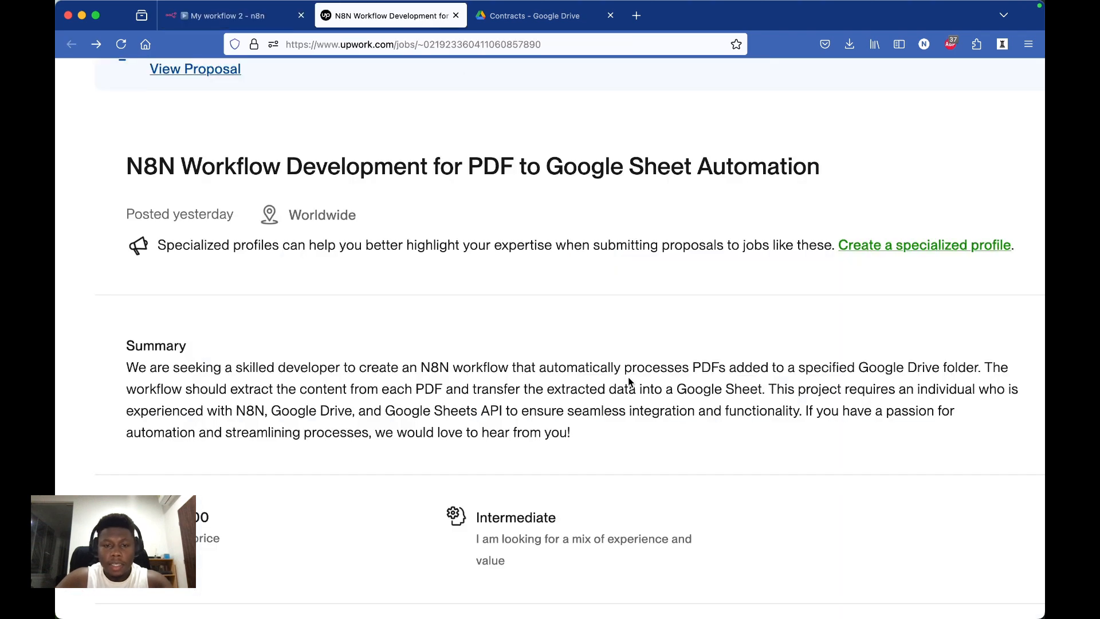
scroll(629, 382, down, 1)
scroll(629, 381, down, 1)
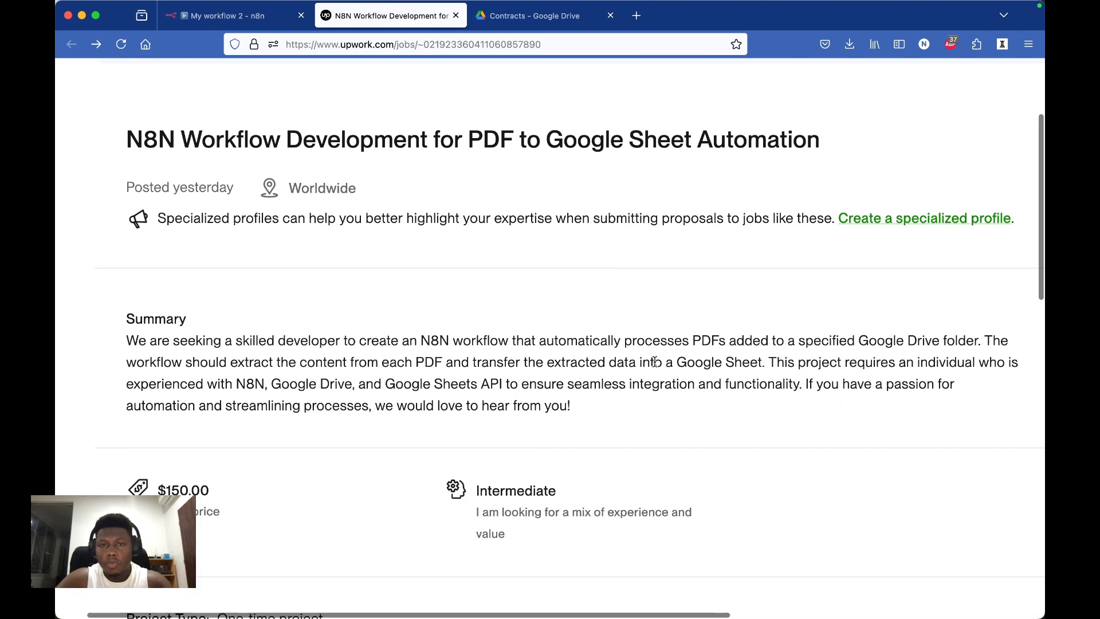
click(559, 20)
click(247, 18)
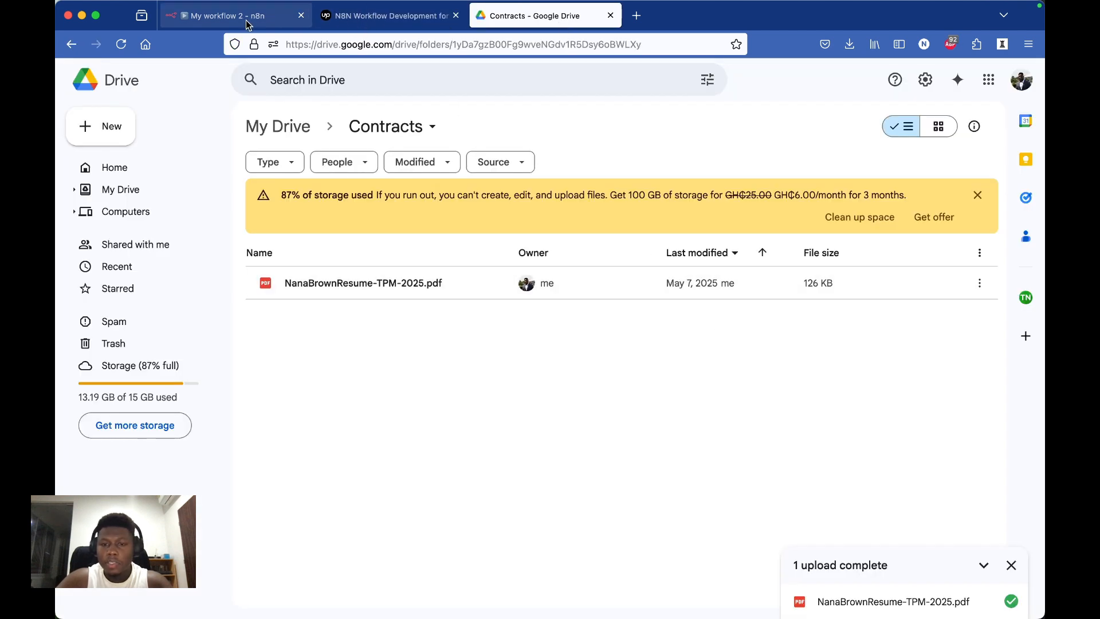
Step: Switch to Google Drive and create a blank Google Sheets spreadsheet in the Contracts folder
click(564, 22)
click(95, 133)
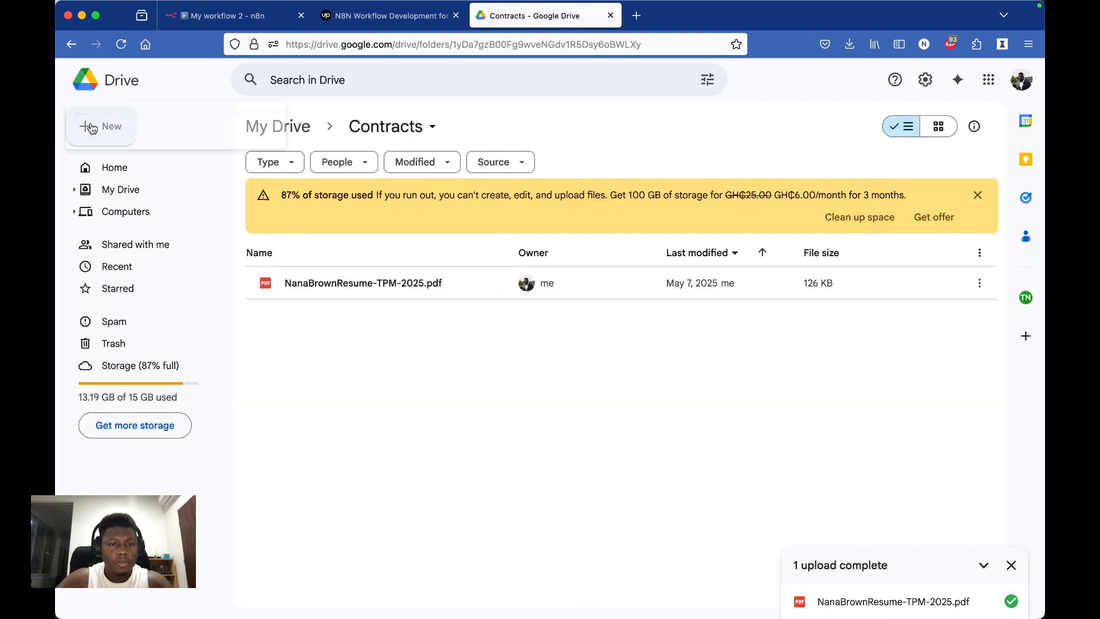
click(143, 231)
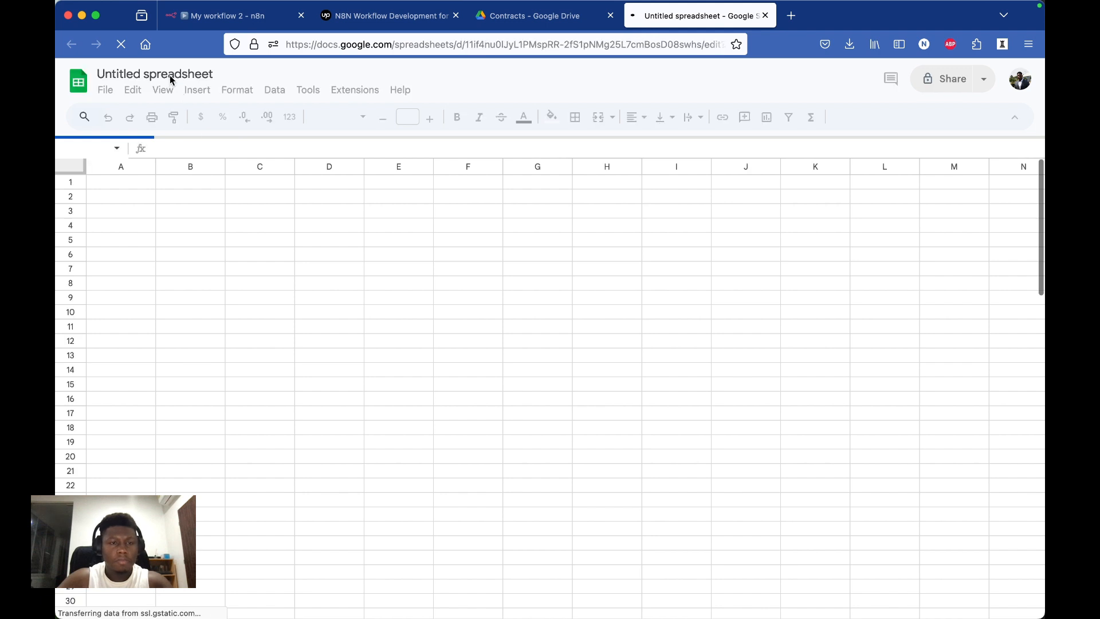
click(132, 71)
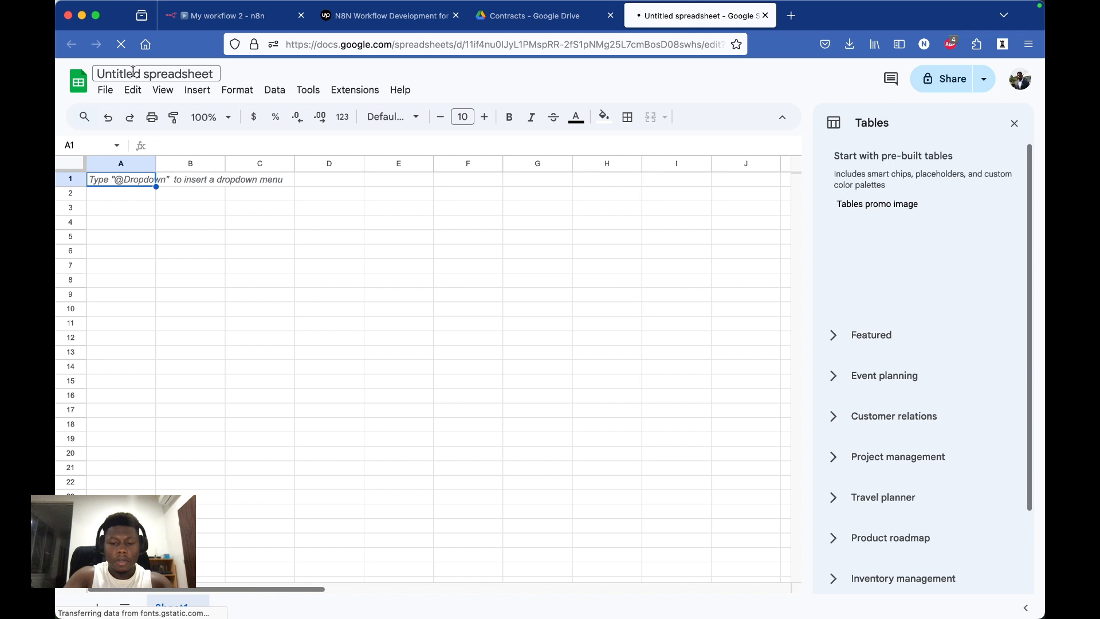
Step: Enter the column headers File Name, Author and Content in cells A1, B1 and C1
click(150, 179)
text(Googl)
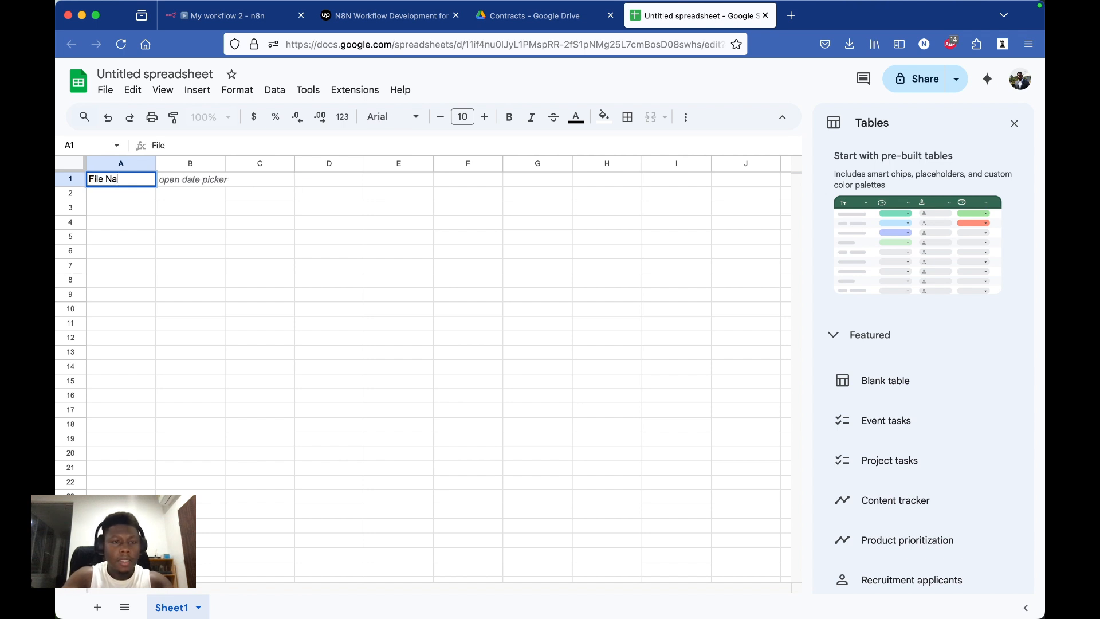
text(me)
click(208, 178)
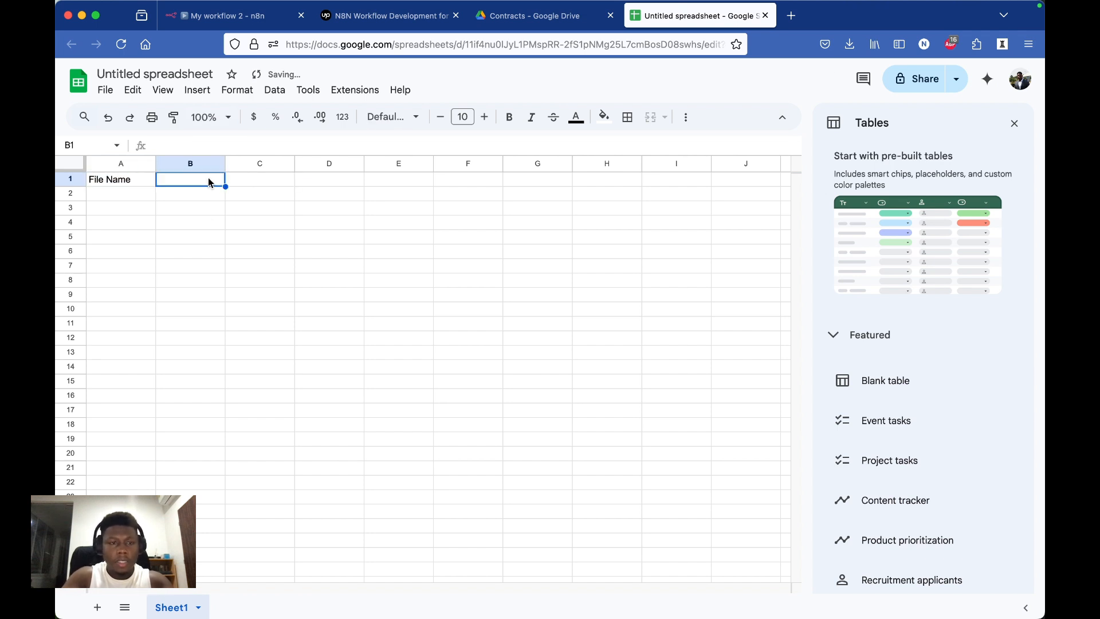
text(Author)
click(265, 179)
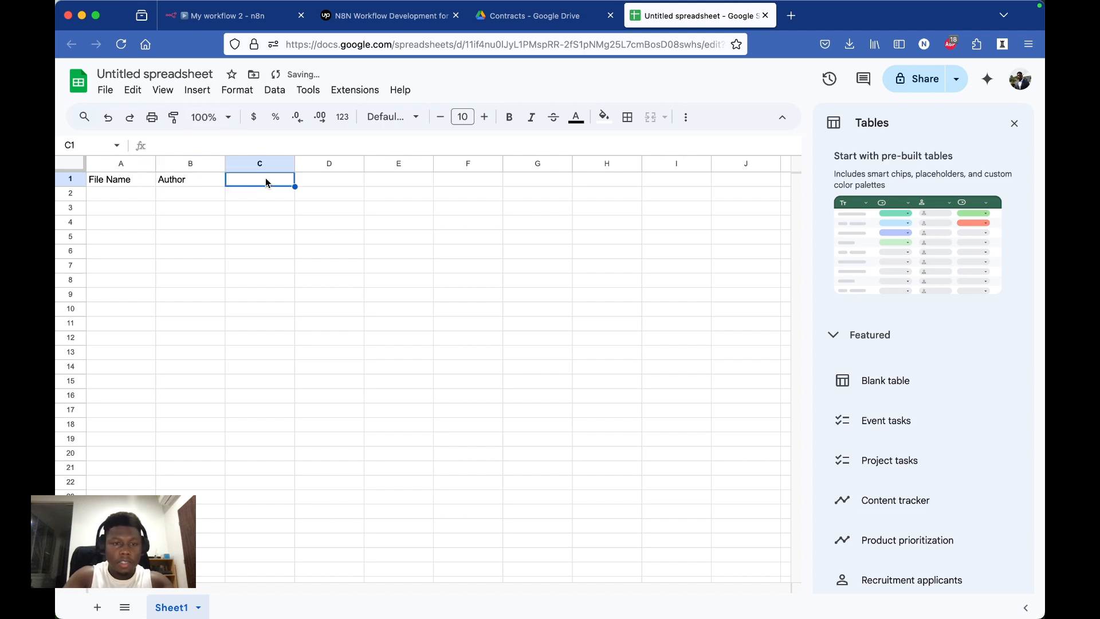
text(Content)
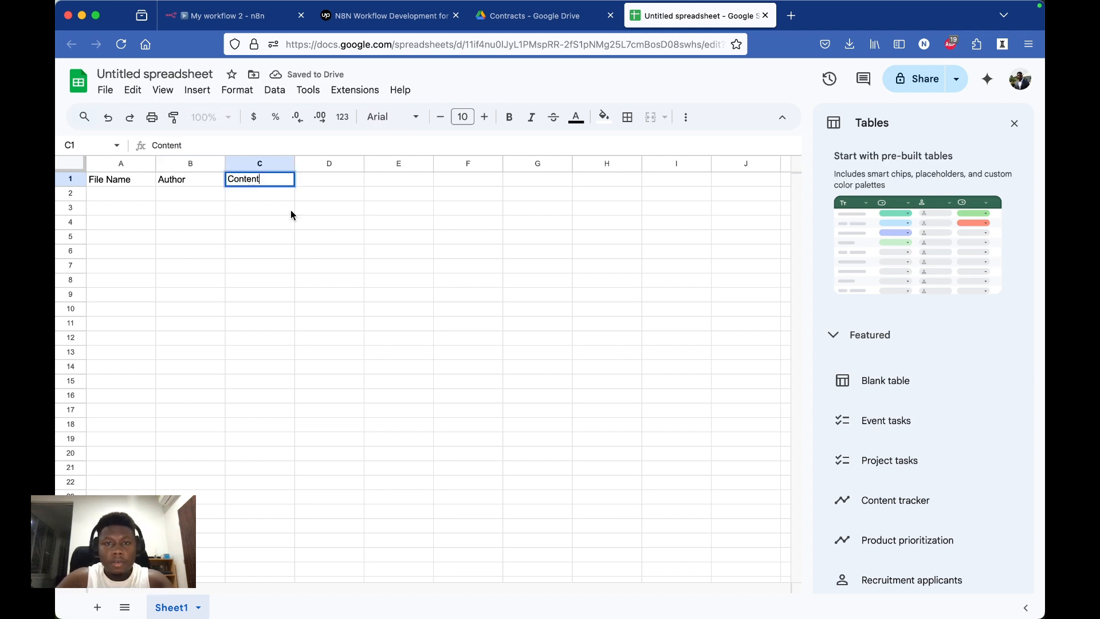
click(322, 267)
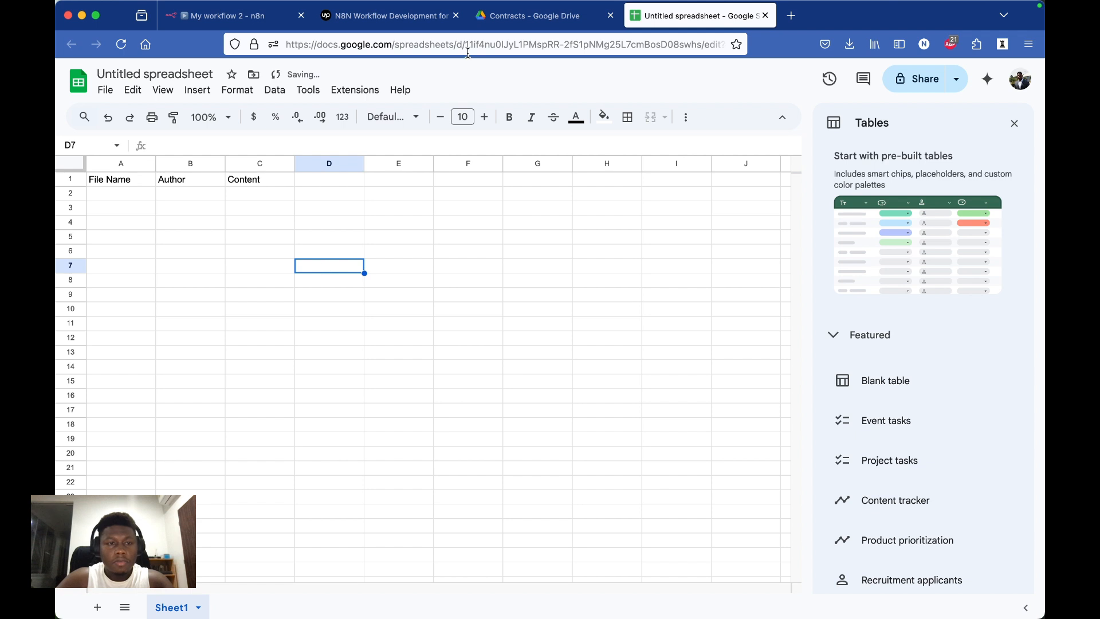
Step: Rename the untitled spreadsheet as "Google n8n"
click(163, 90)
click(179, 73)
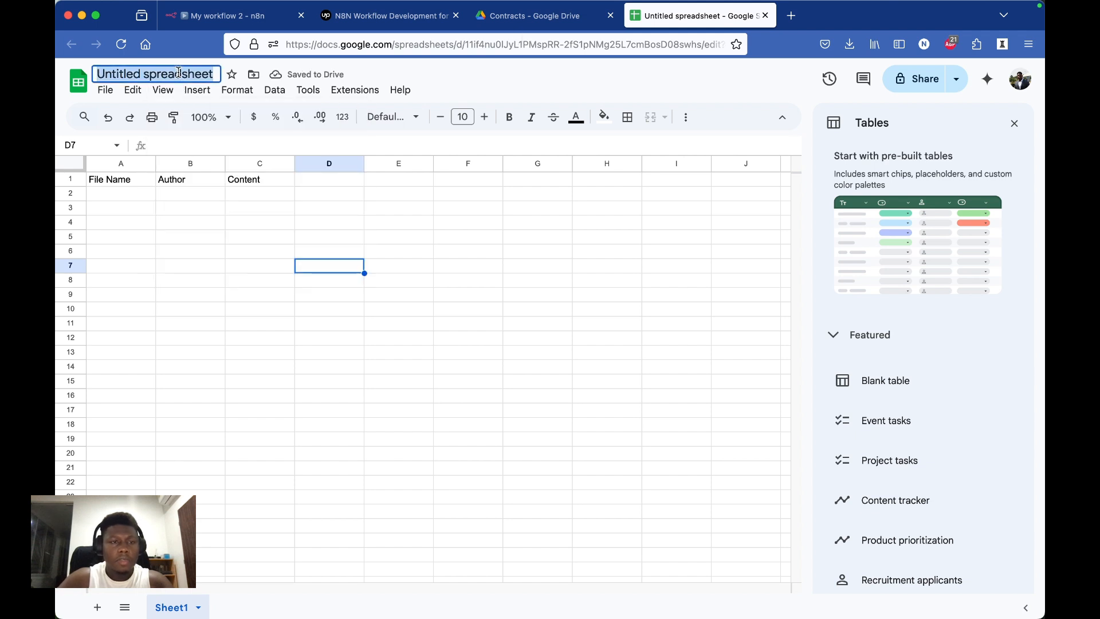
double_click(115, 73)
text(Goo)
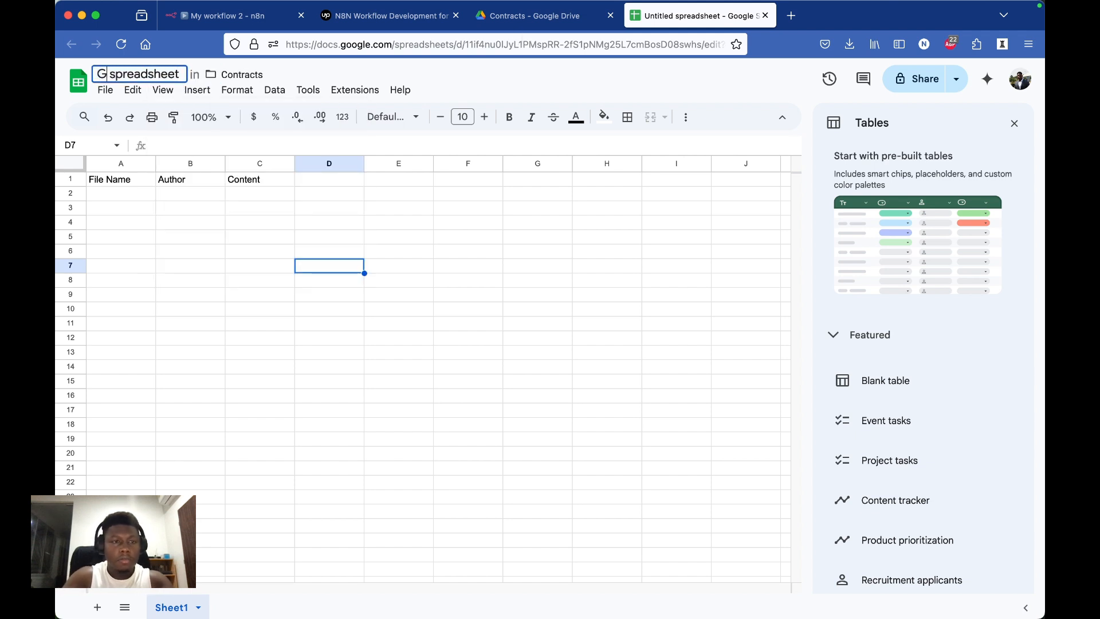
text(gle)
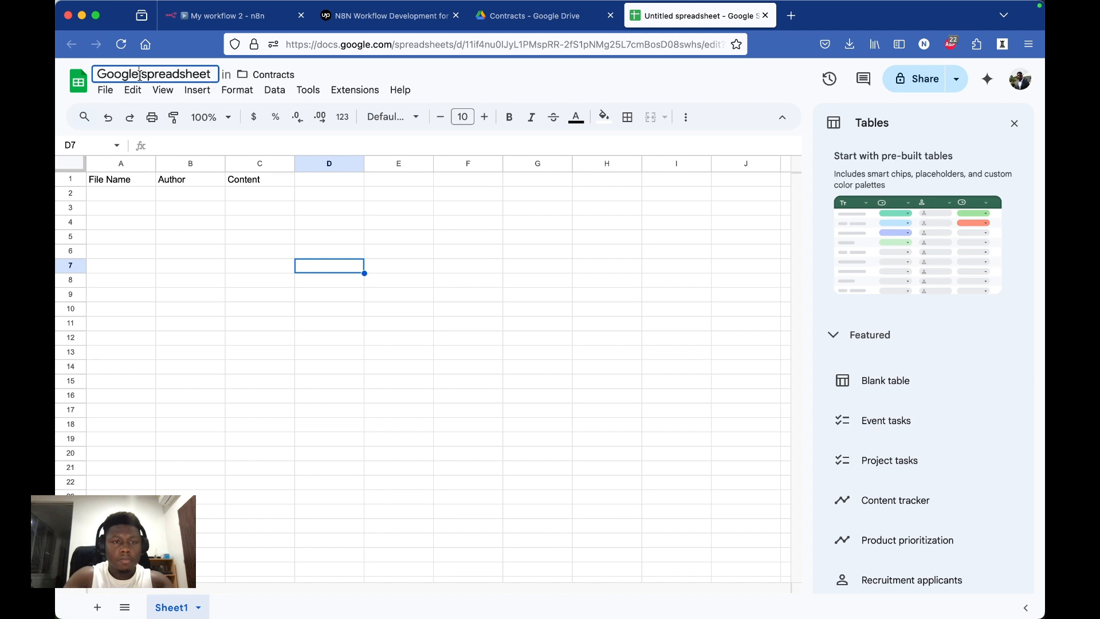
key(Return)
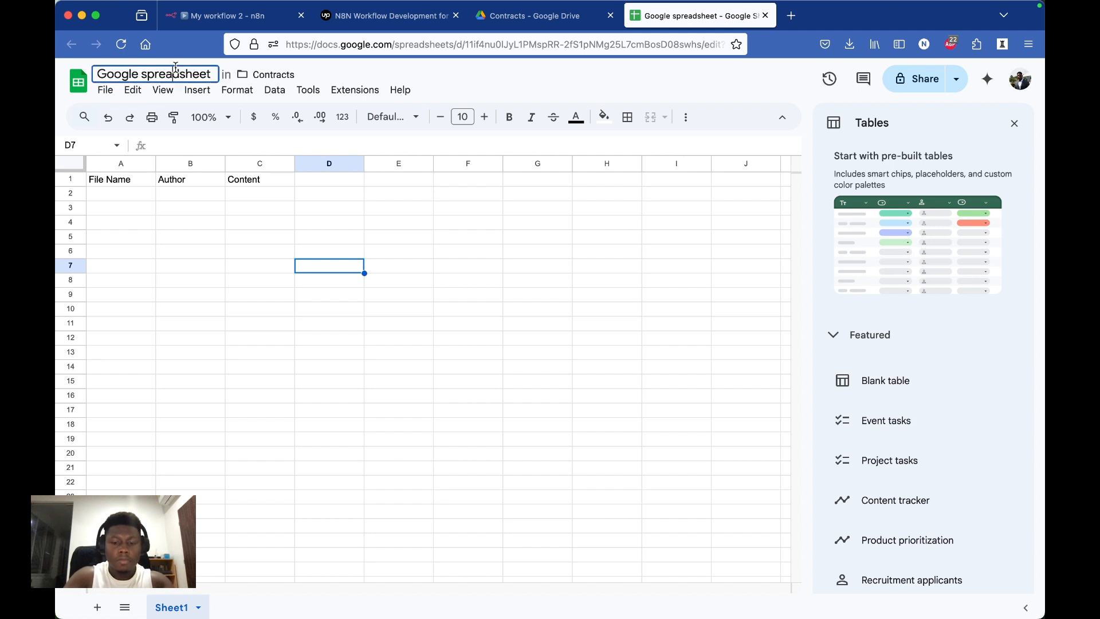
double_click(177, 73)
text(n8n)
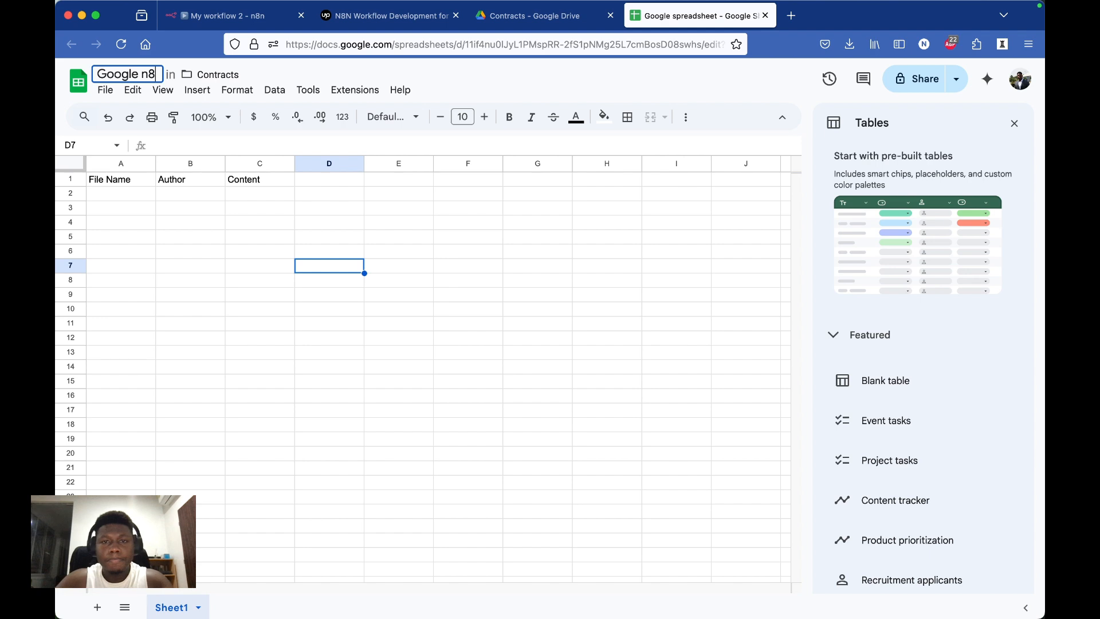
key(Return)
Step: Check the Contracts folder in Google Drive and the Upwork job summary, and switch back to the n8n workflow
click(545, 16)
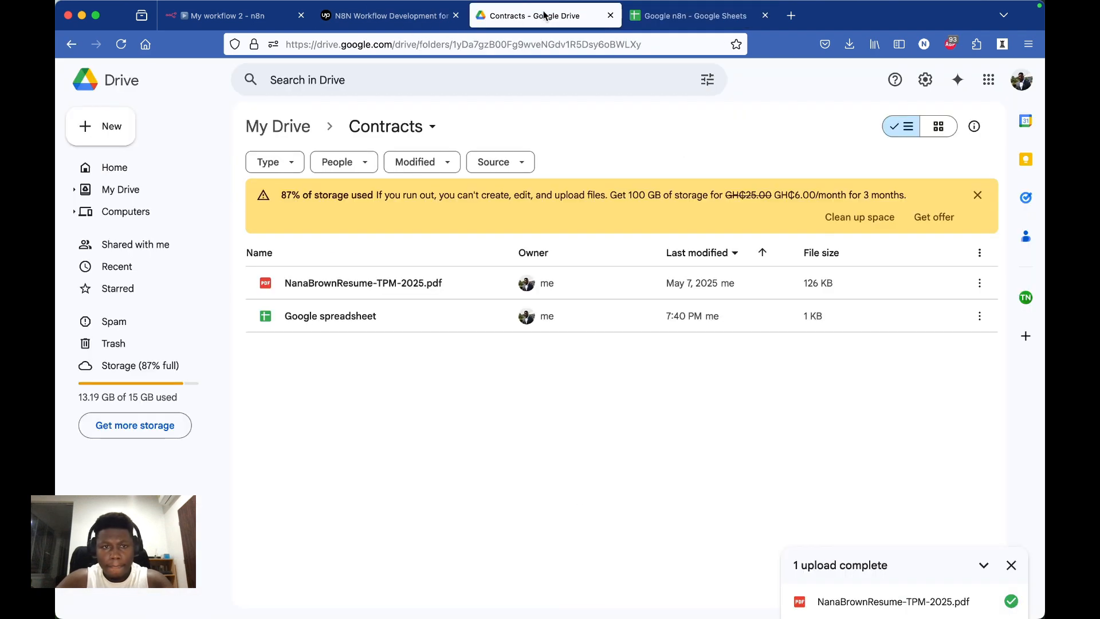
click(396, 19)
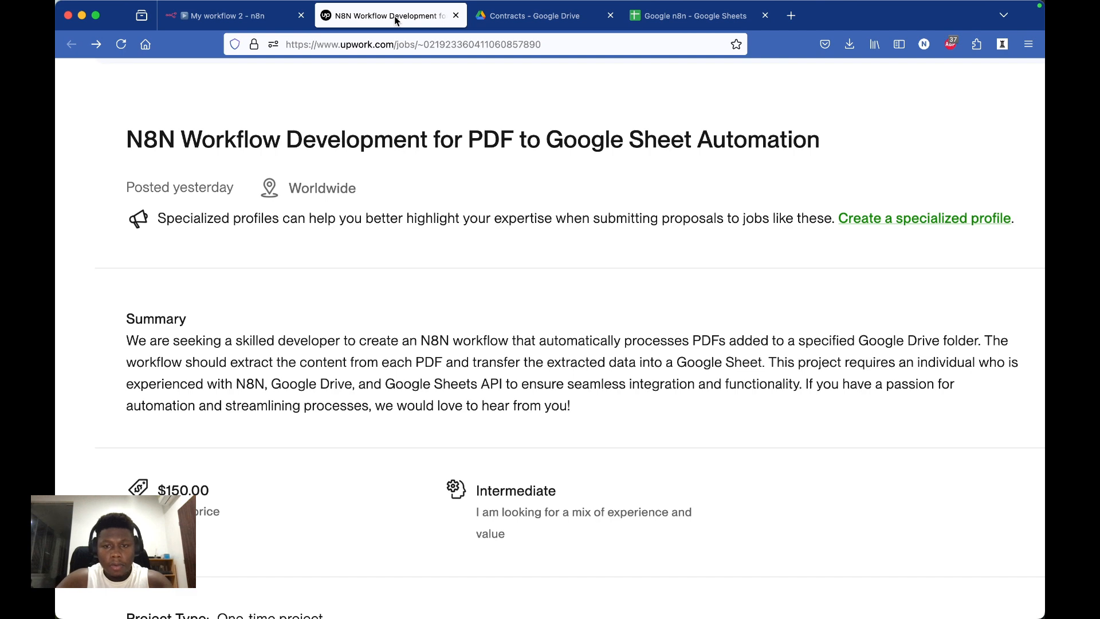
click(247, 20)
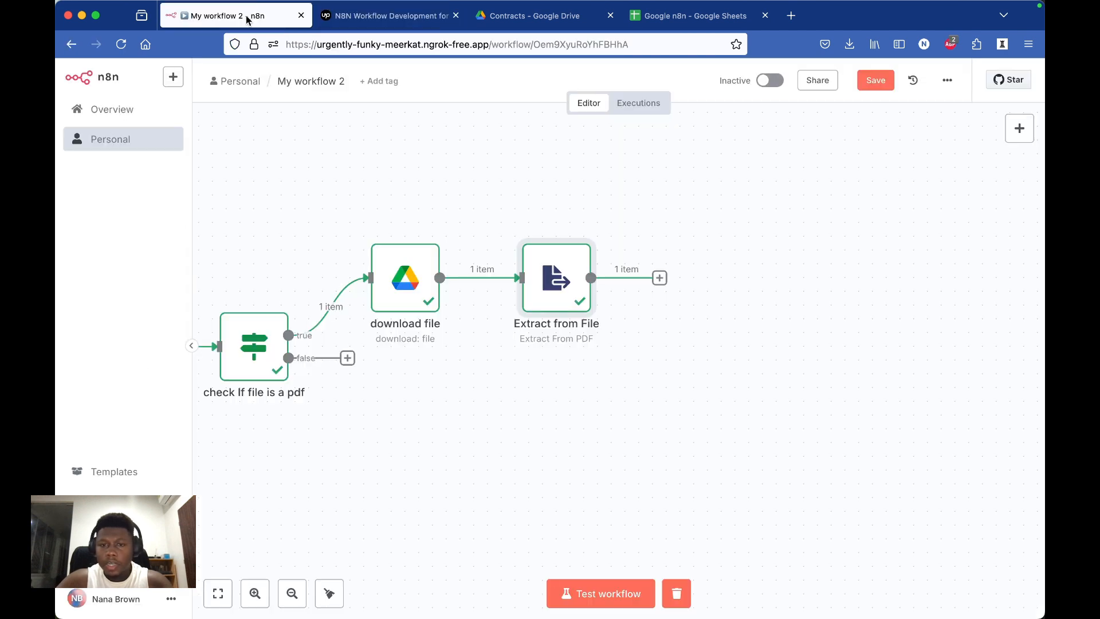
Step: Add a Google Sheets node with the Append row in sheet action after the Extract from File node
click(660, 278)
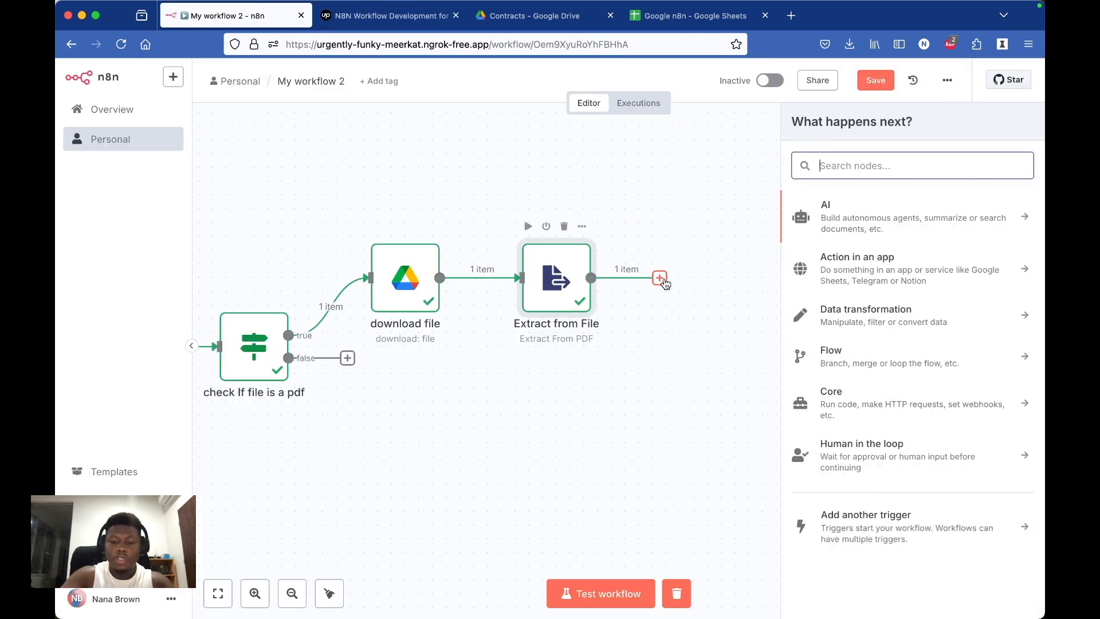
text(google)
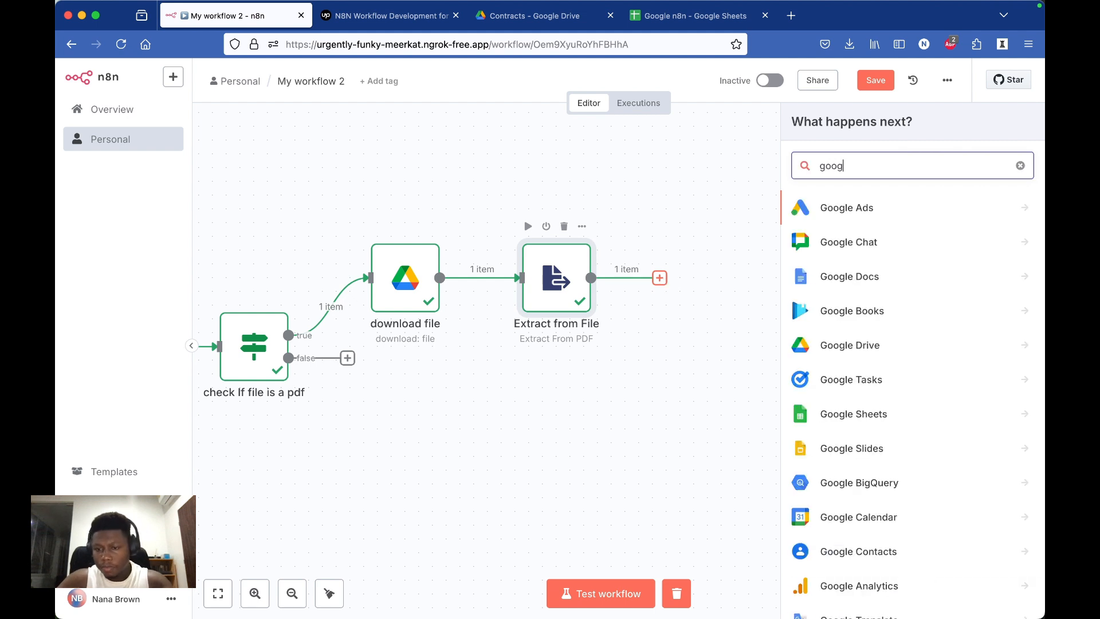
click(847, 423)
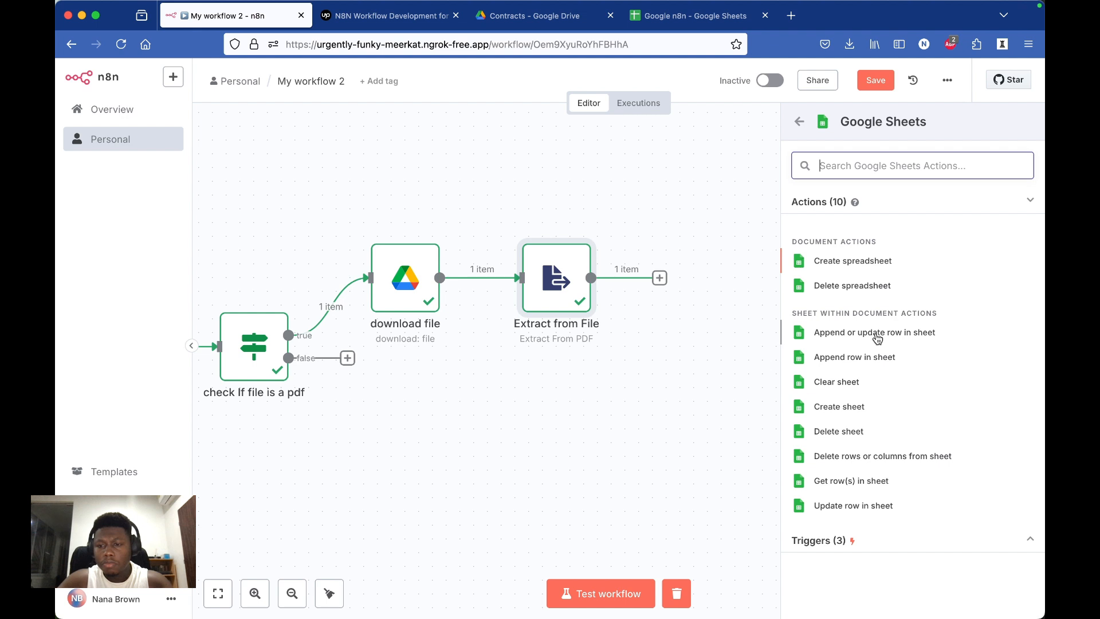
click(862, 363)
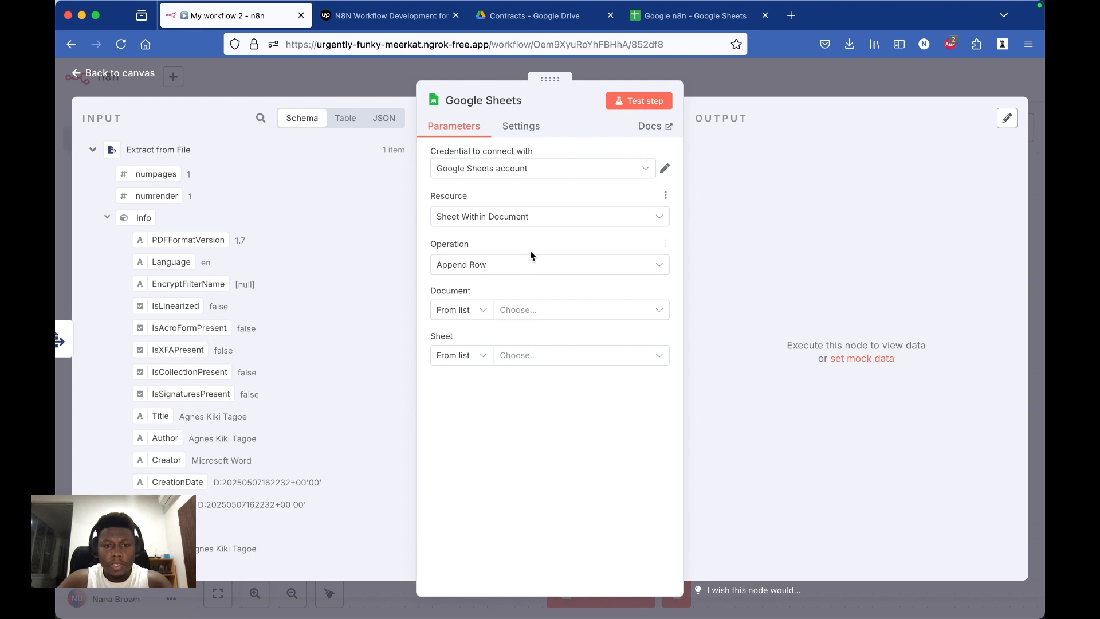
Step: Set the Google Sheets node's document to "Google n8n" and its sheet to Sheet1
click(476, 310)
click(549, 313)
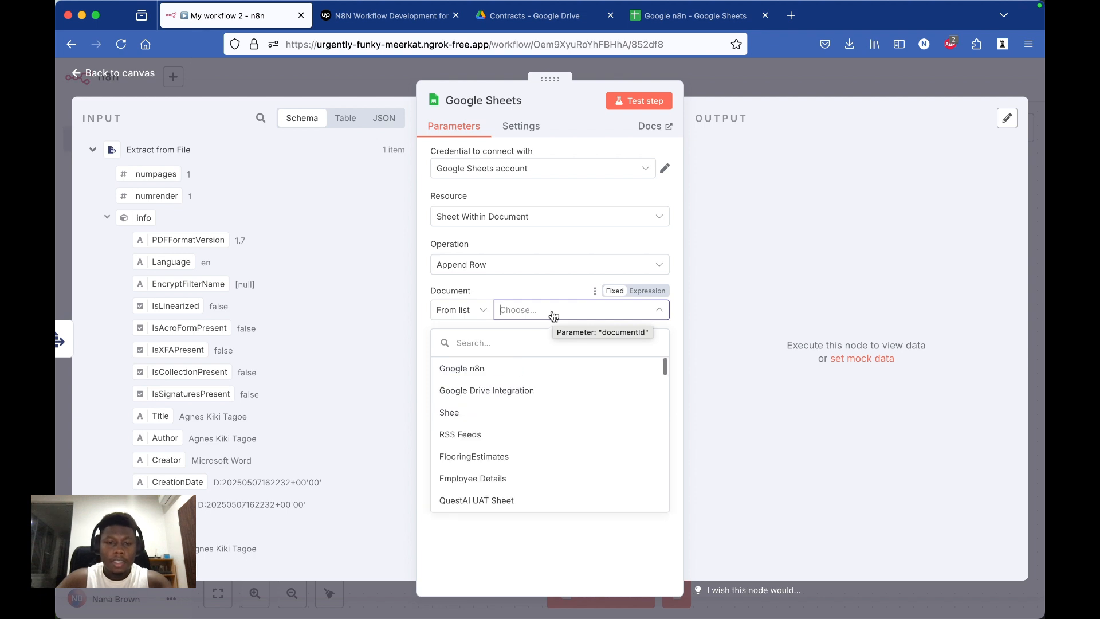
click(549, 377)
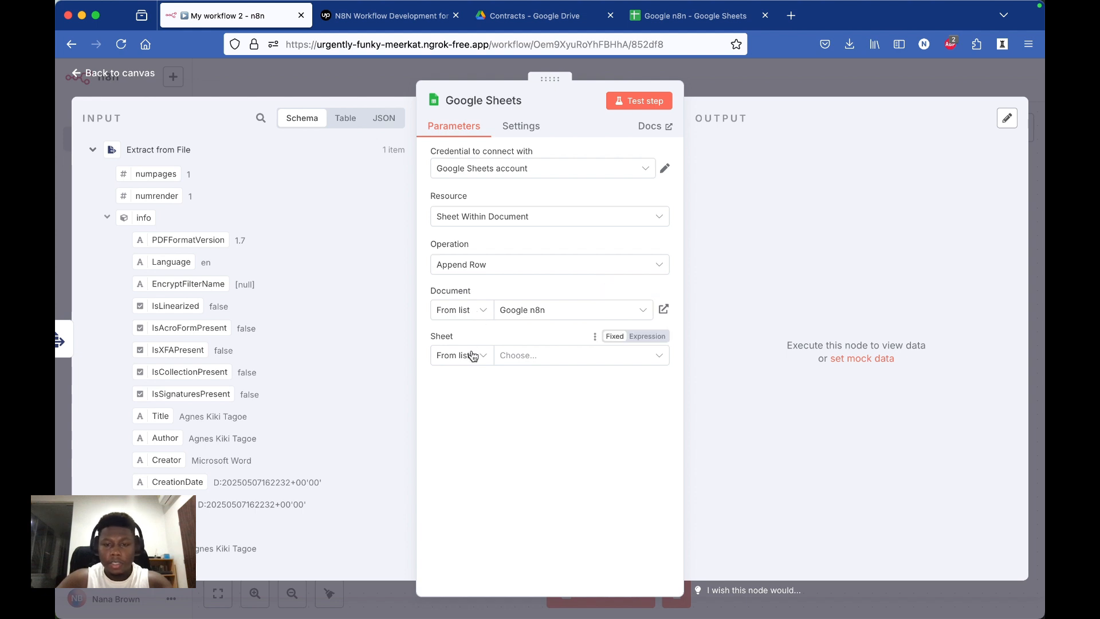
click(473, 355)
click(540, 356)
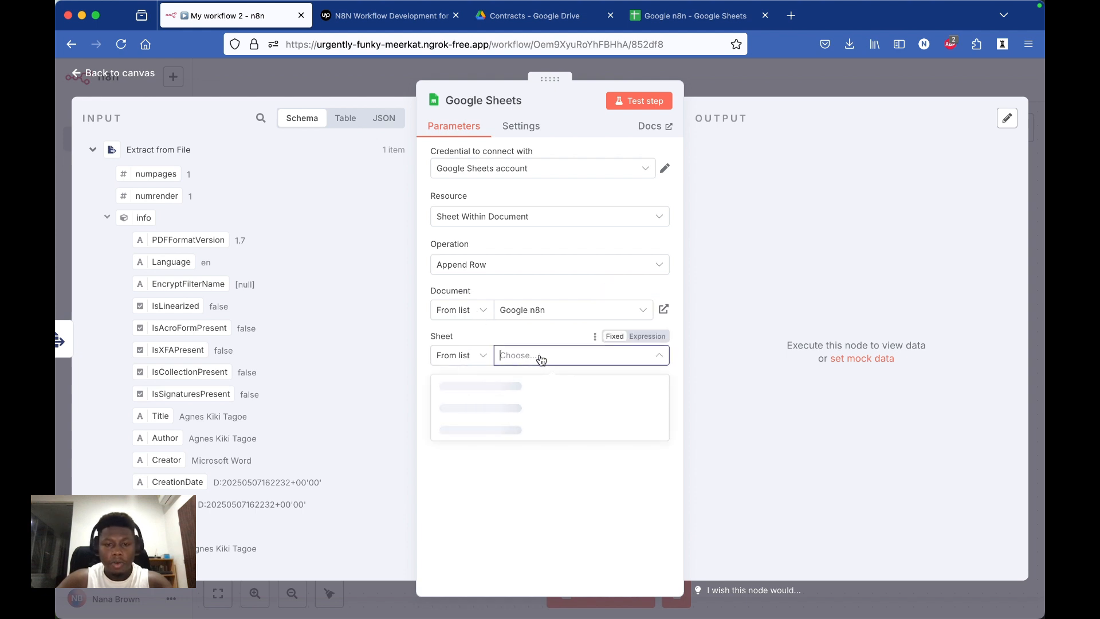
click(530, 385)
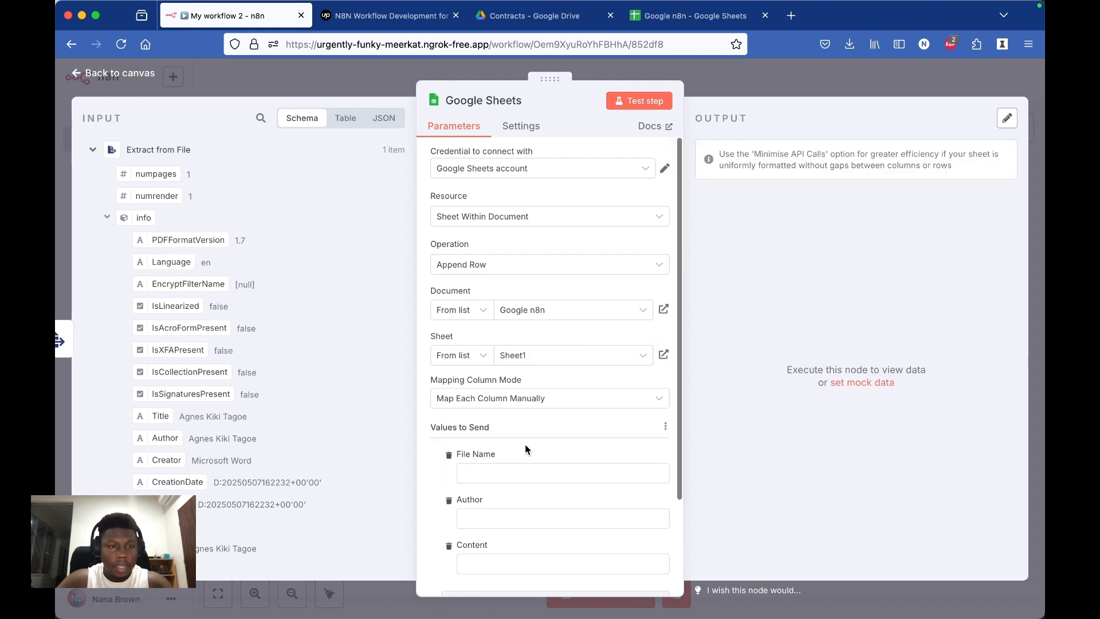
Step: Map the Author column to the extracted info.Author field and the Content column to the extracted text field
scroll(514, 497, down, 4)
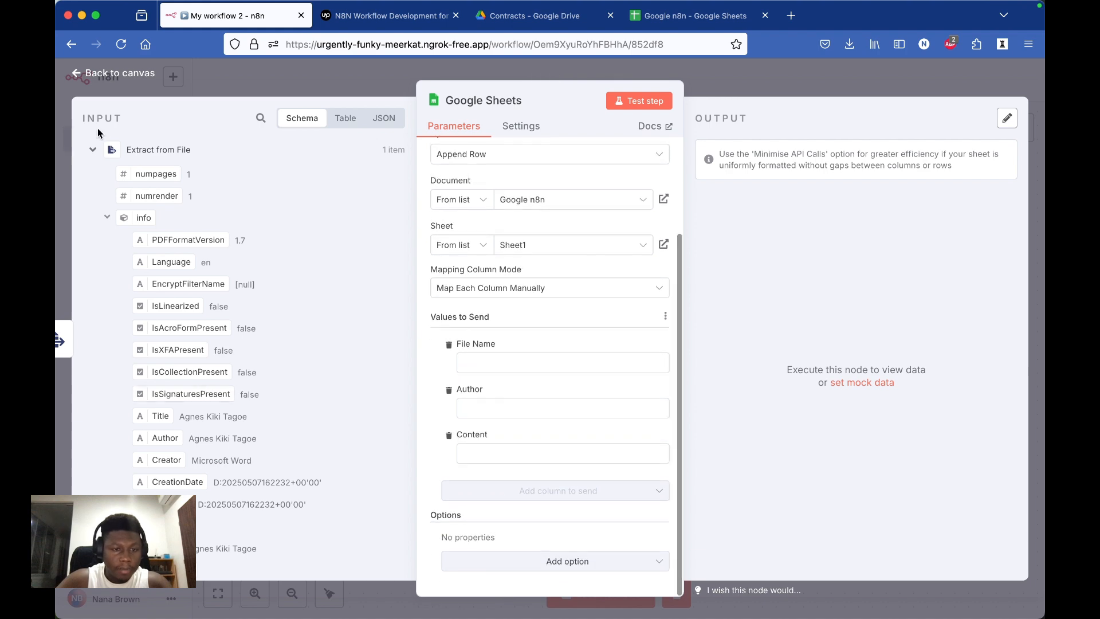
scroll(149, 277, down, 10)
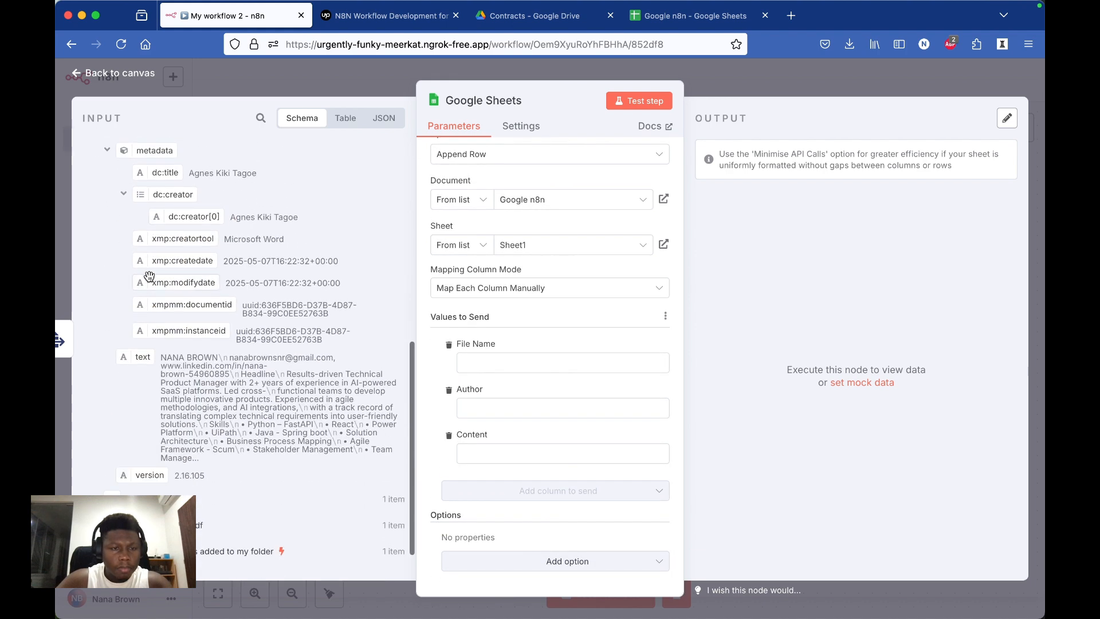
scroll(149, 276, up, 2)
scroll(149, 276, down, 4)
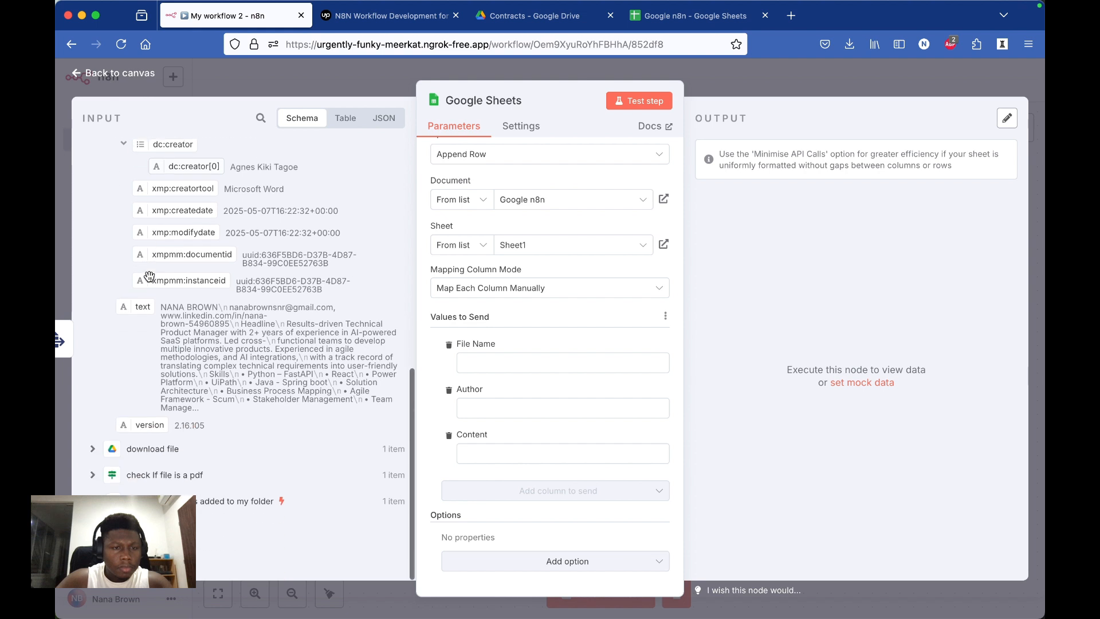
scroll(149, 277, up, 4)
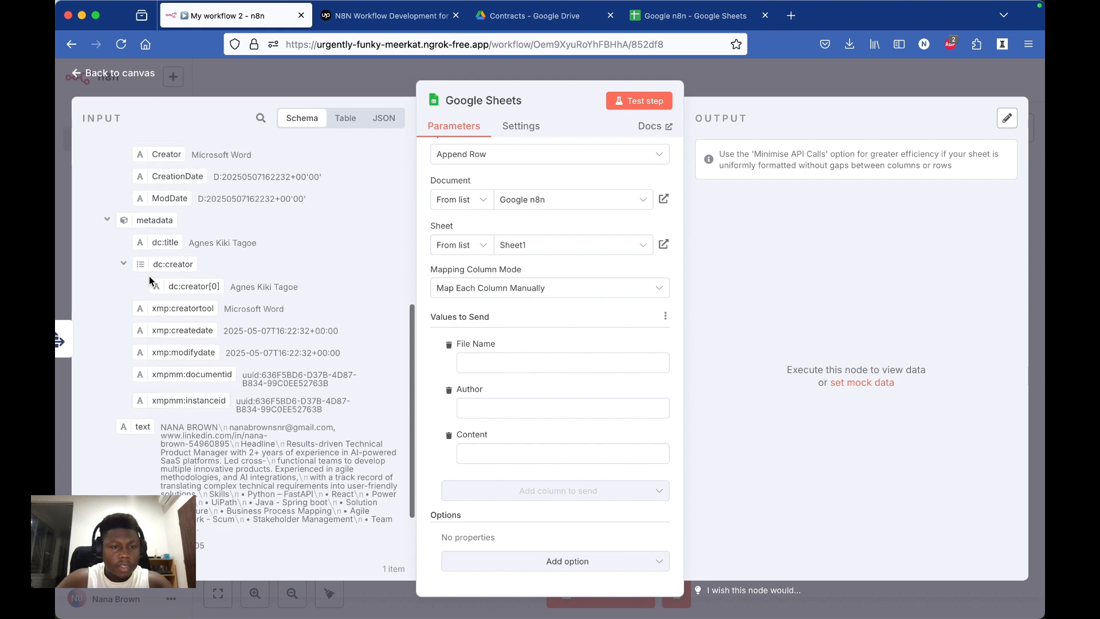
scroll(149, 277, down, 1)
scroll(149, 276, up, 3)
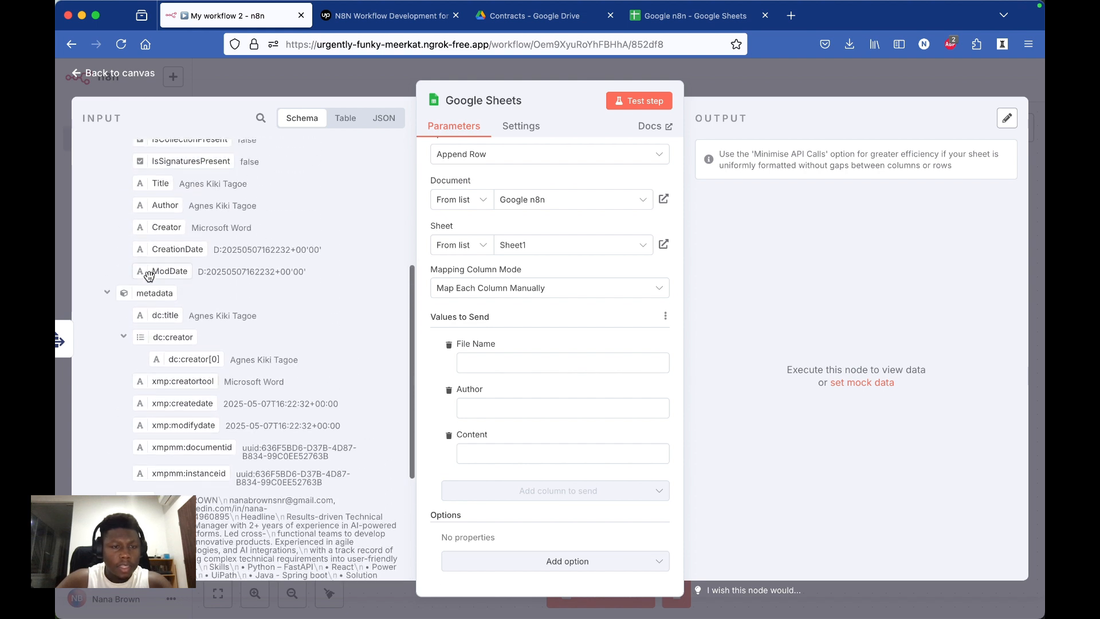
scroll(149, 276, down, 2)
scroll(149, 276, up, 4)
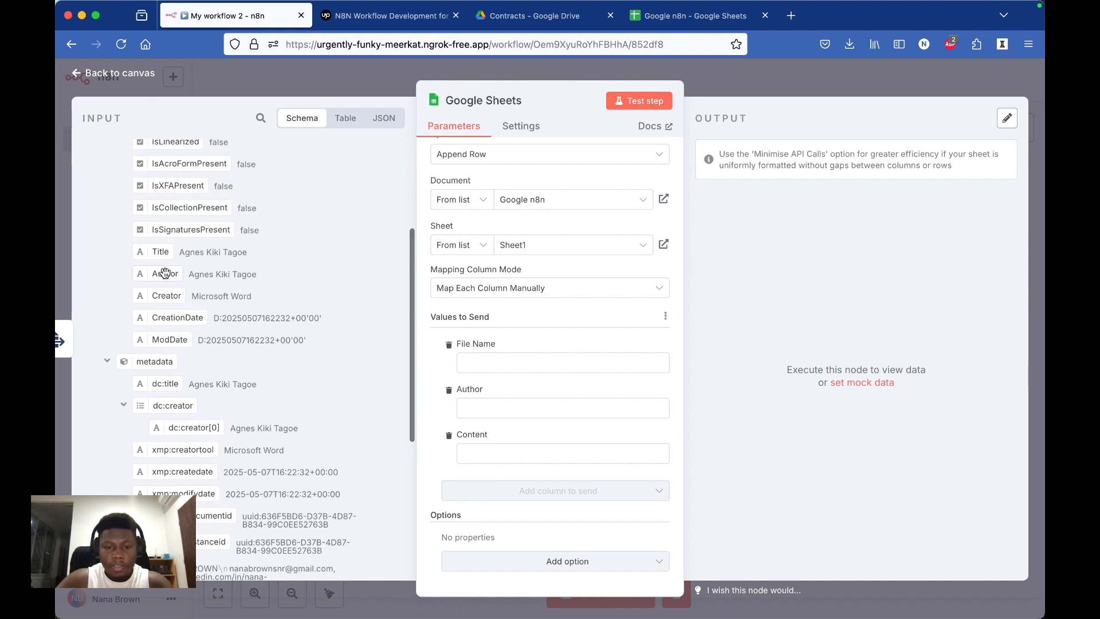
drag(165, 274, 559, 404)
scroll(276, 504, down, 6)
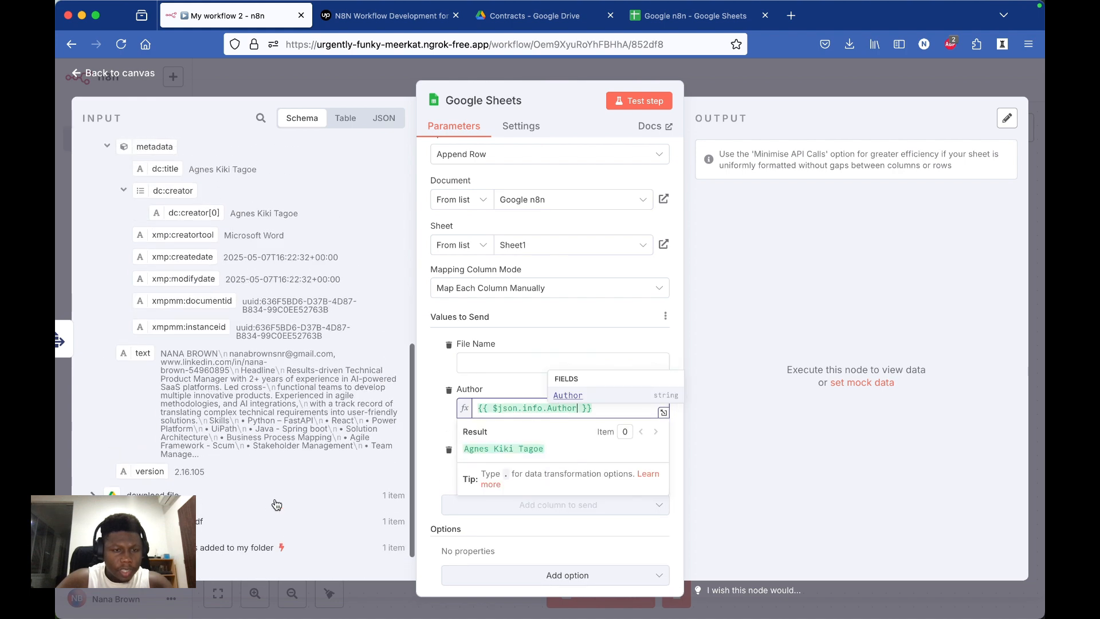
drag(142, 366, 556, 467)
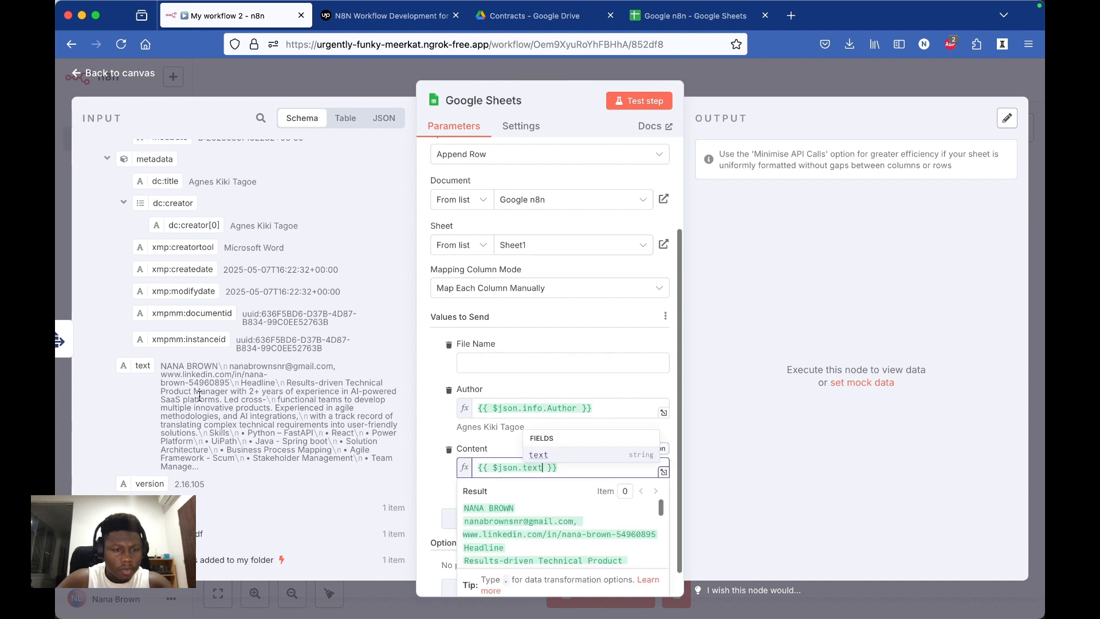
Step: Map the File Name column to the extracted info.Title field and test the Google Sheets node
scroll(198, 396, up, 2)
scroll(199, 397, up, 3)
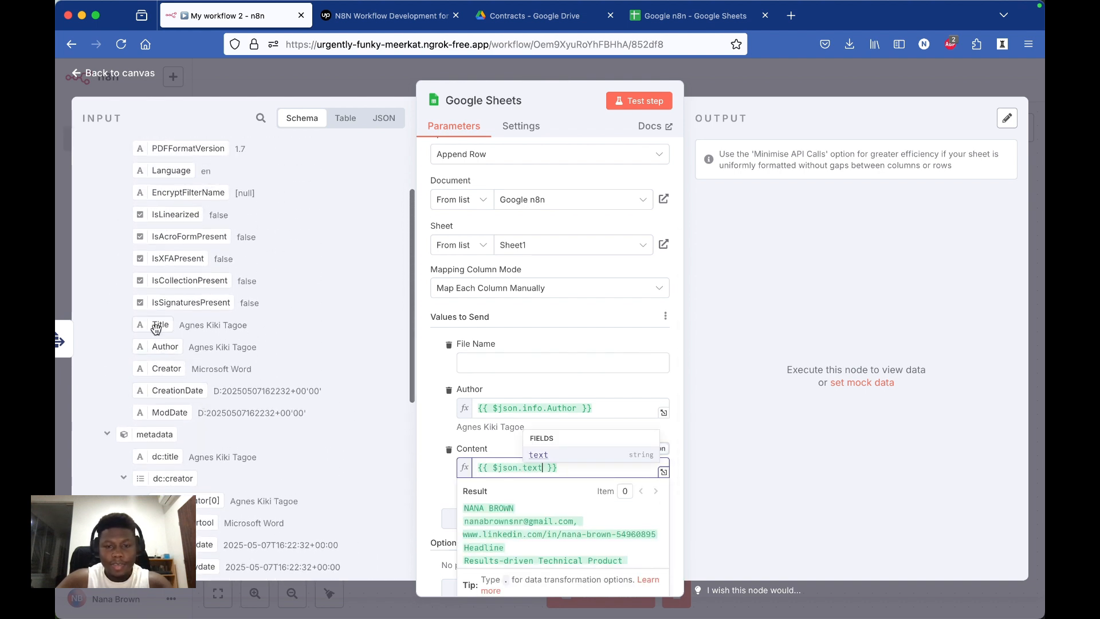
drag(156, 328, 489, 363)
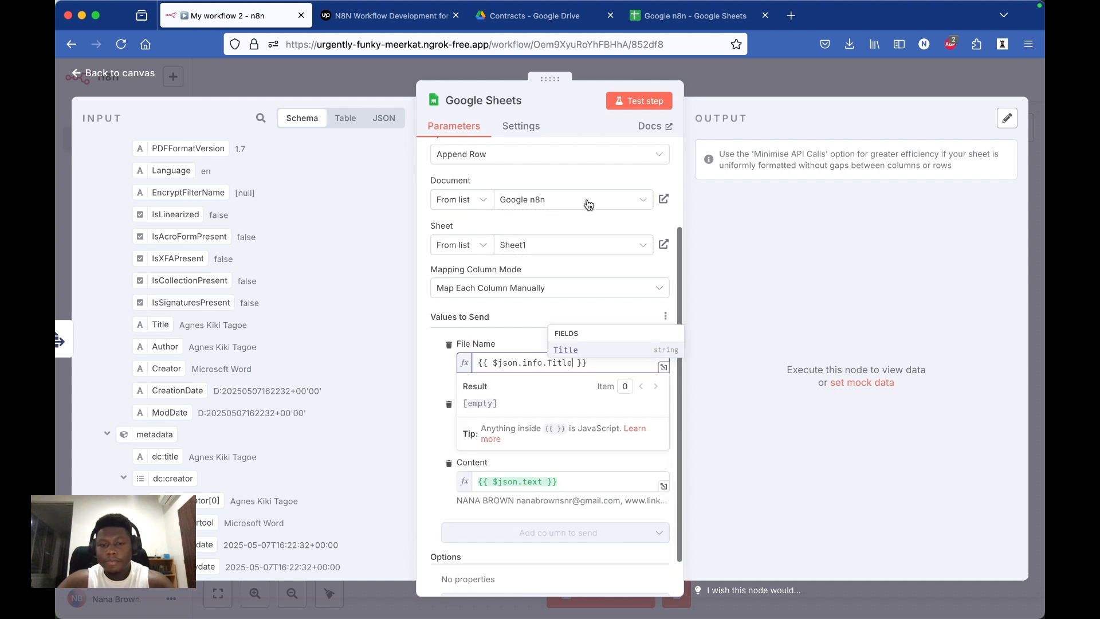
click(644, 100)
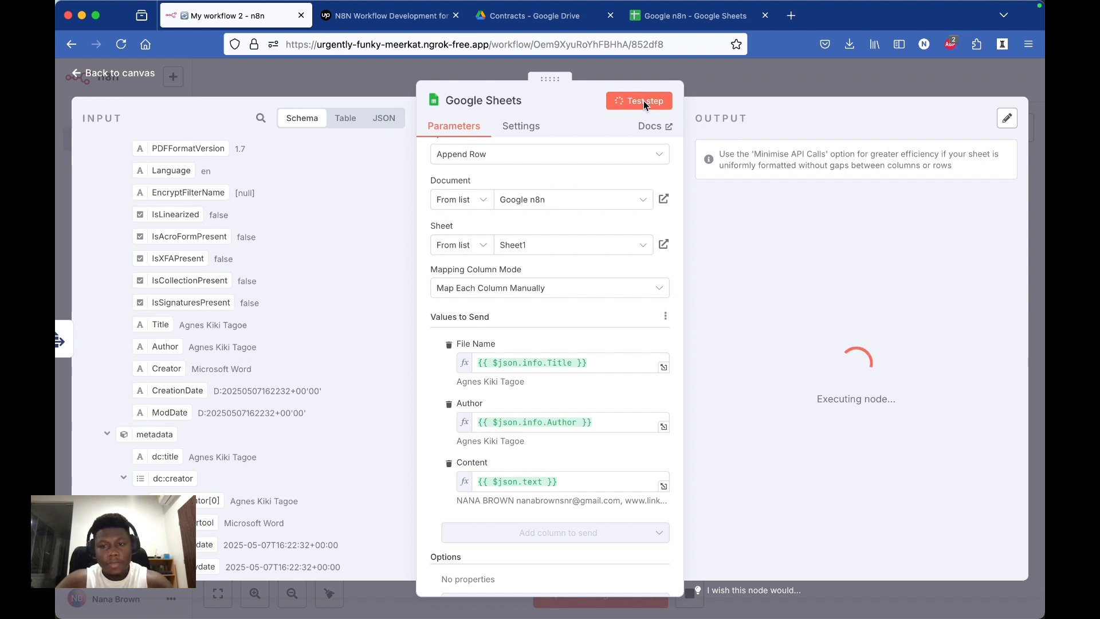
Step: Check the appended row in the "Google n8n" spreadsheet in Google Sheets, and switch back to the n8n workflow
click(693, 19)
scroll(435, 236, down, 5)
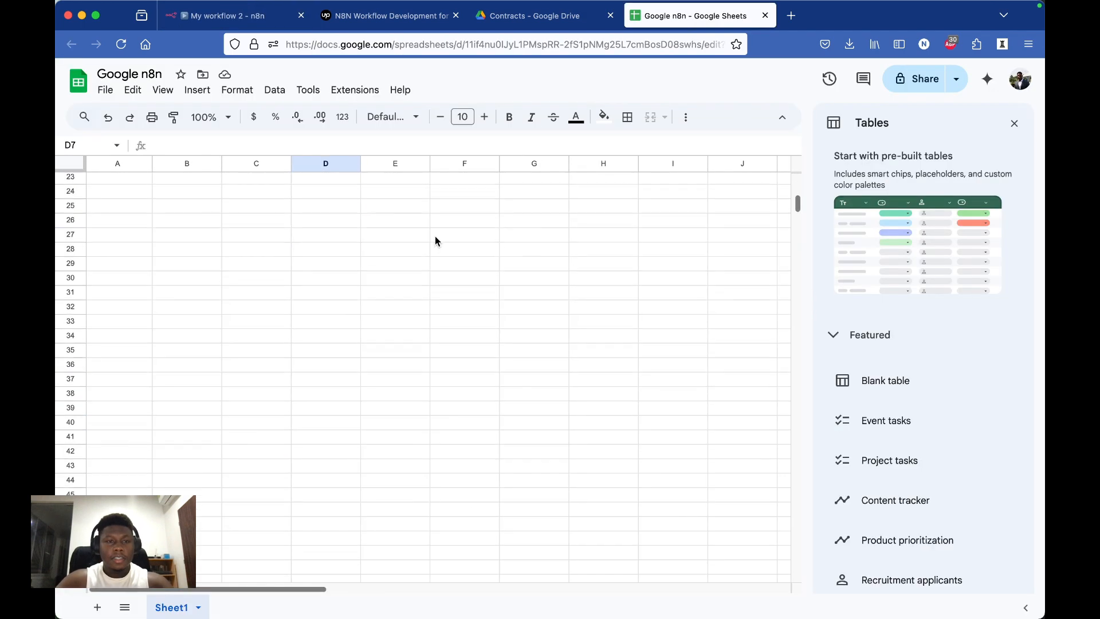
scroll(435, 236, up, 5)
scroll(435, 236, up, 3)
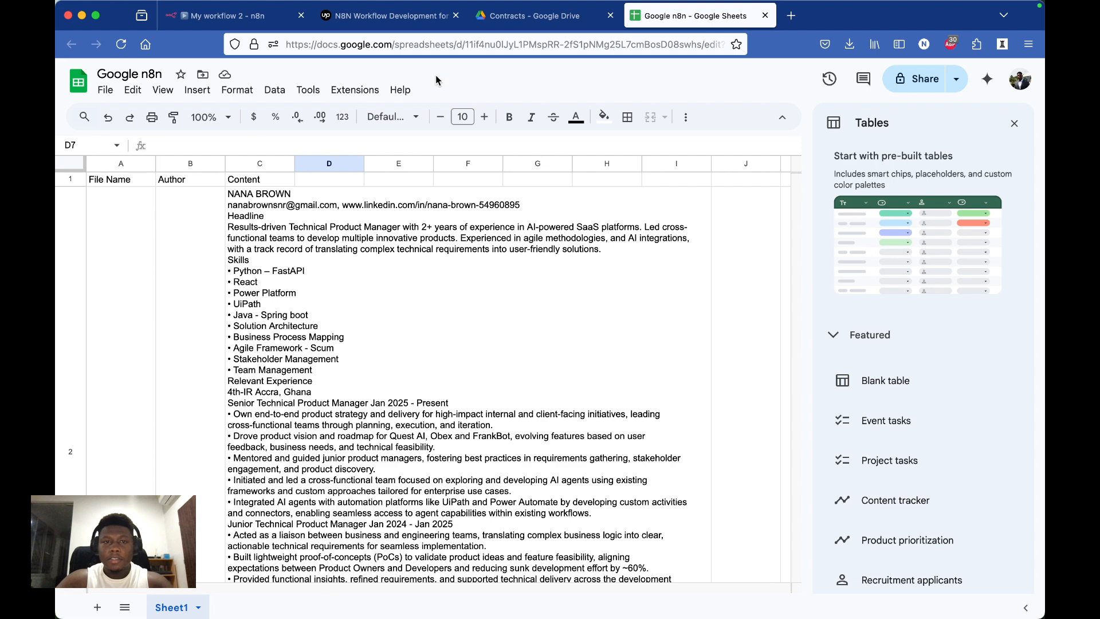
click(528, 17)
click(410, 17)
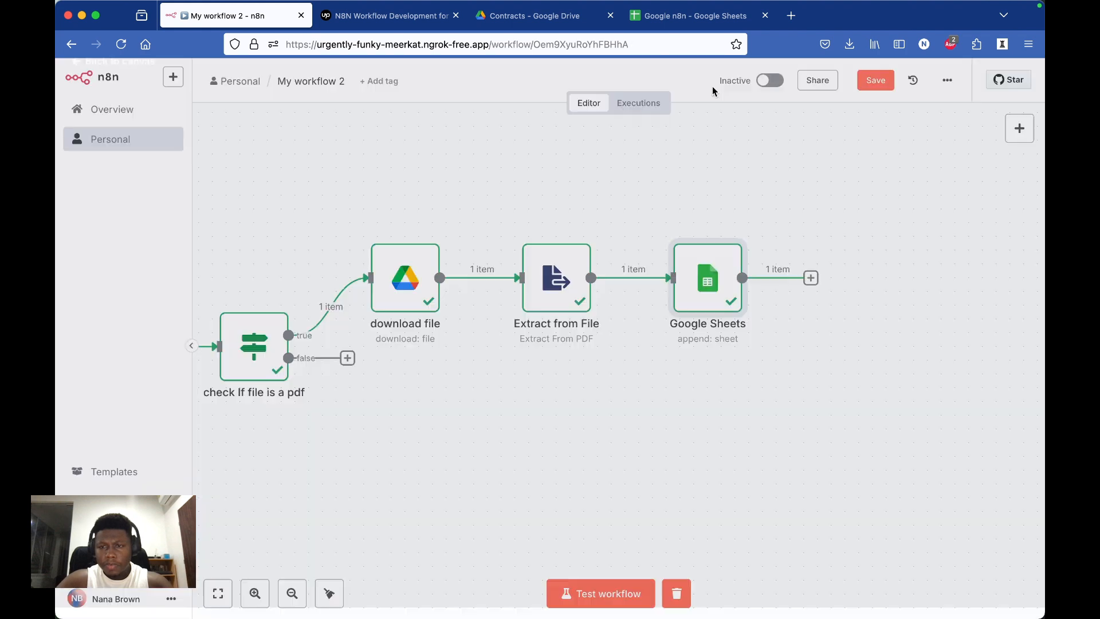
Step: Close the Google Sheets node's settings, and save and activate the workflow
click(713, 86)
click(876, 81)
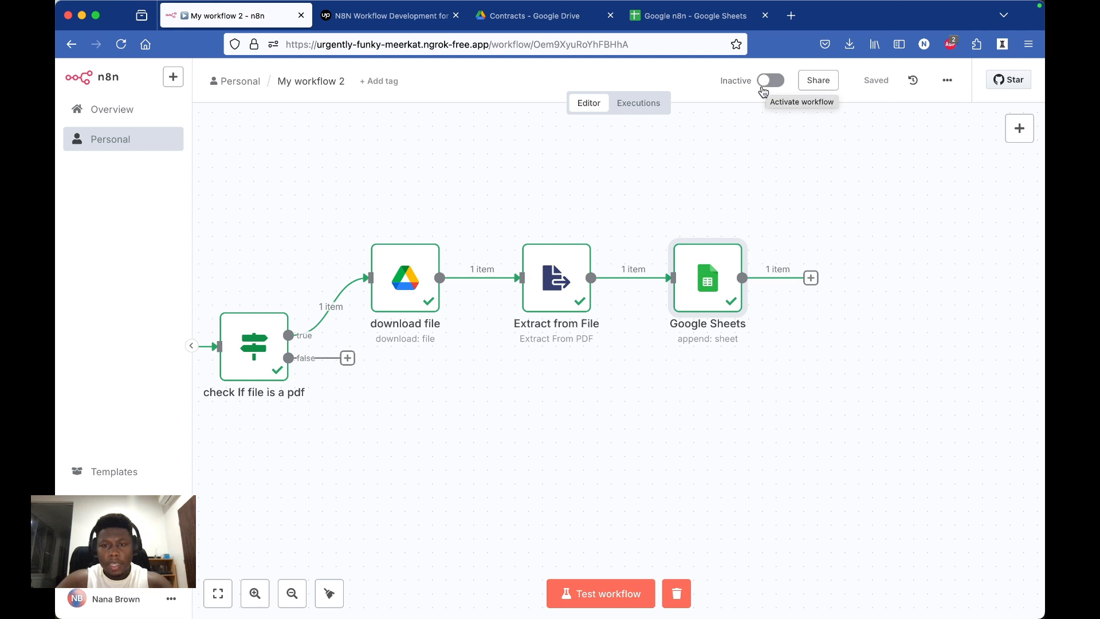
scroll(662, 187, left, 5)
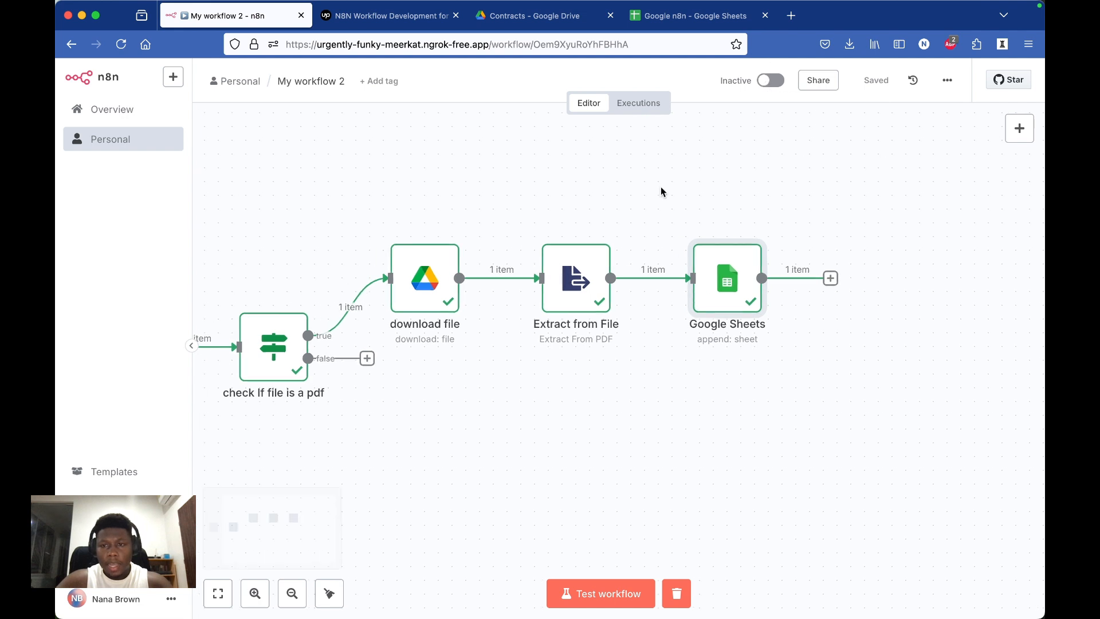
click(767, 82)
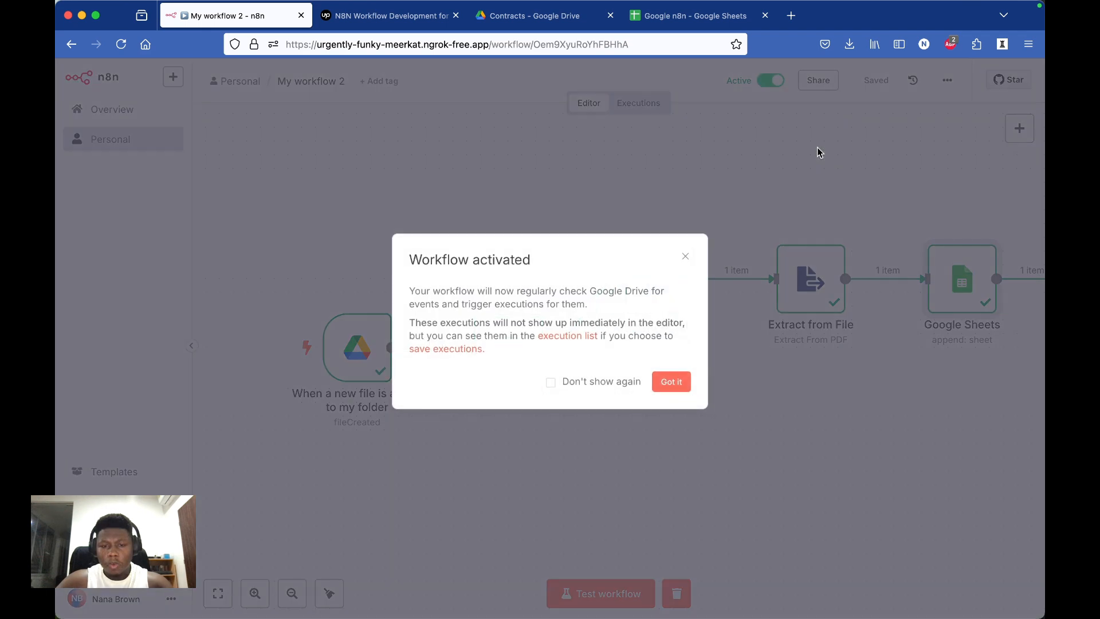
click(666, 384)
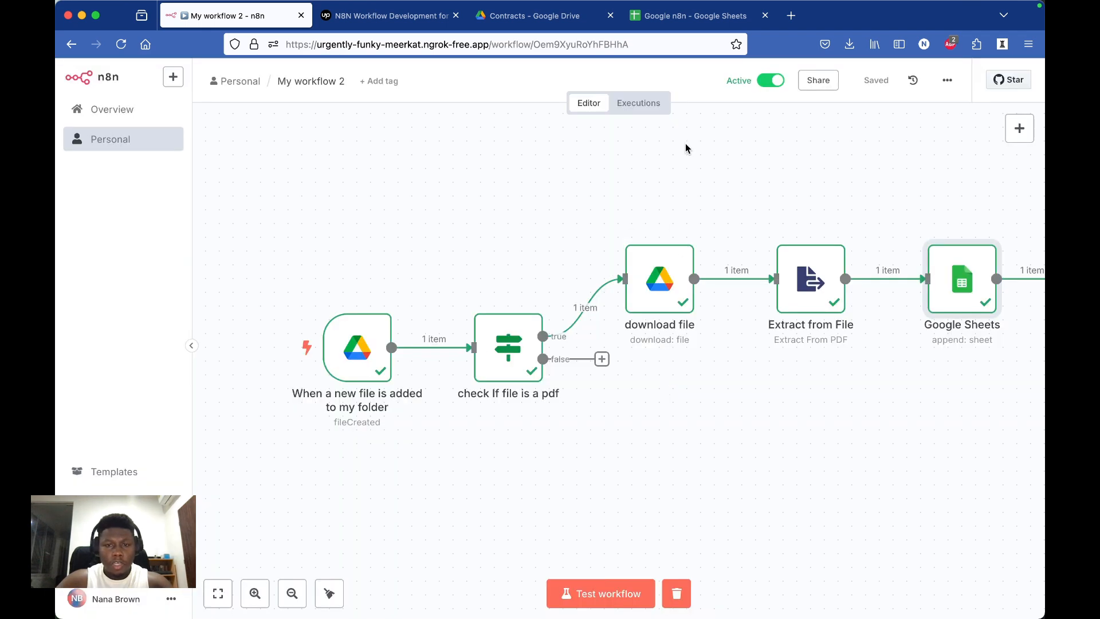
Step: Show the workflow's executions, and switch to Google Drive to upload CoverLetterTPM2025.pdf to the Contracts folder
click(650, 108)
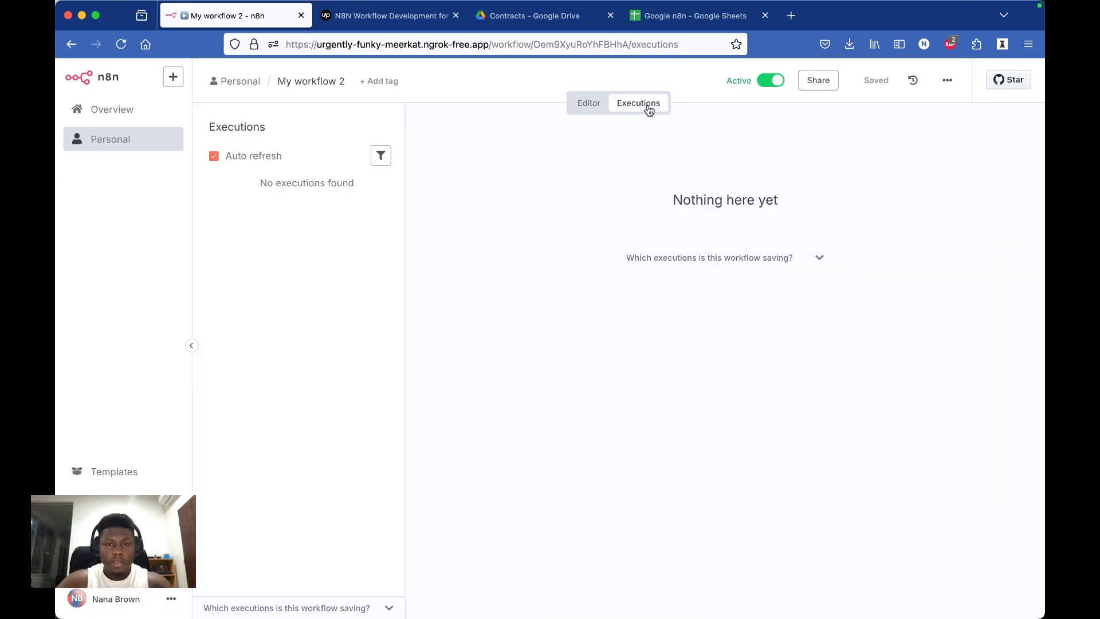
click(554, 19)
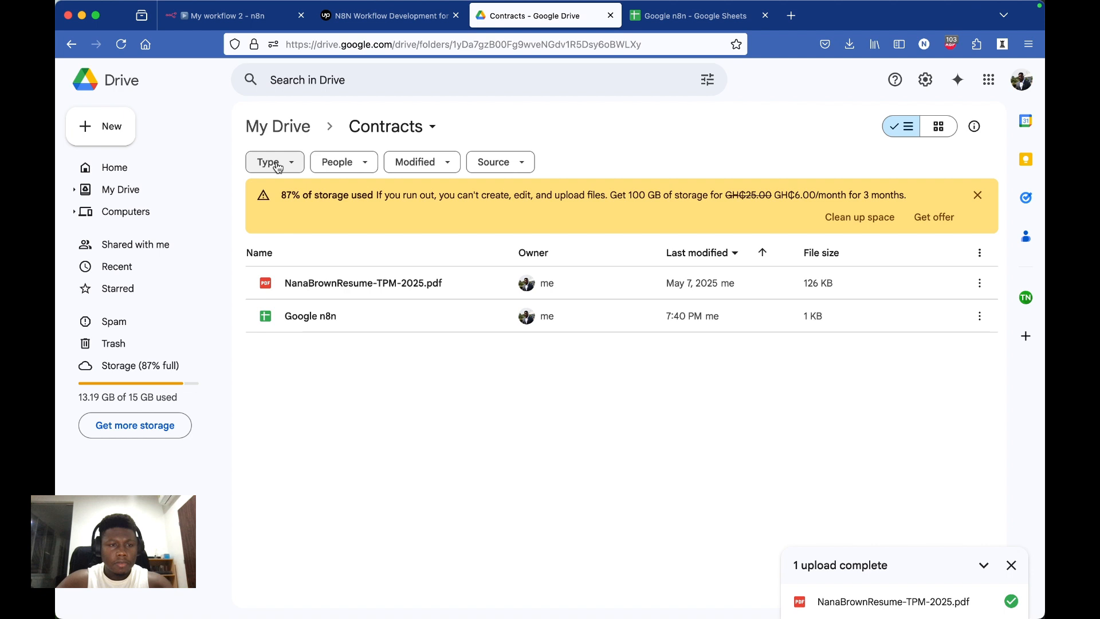
click(107, 126)
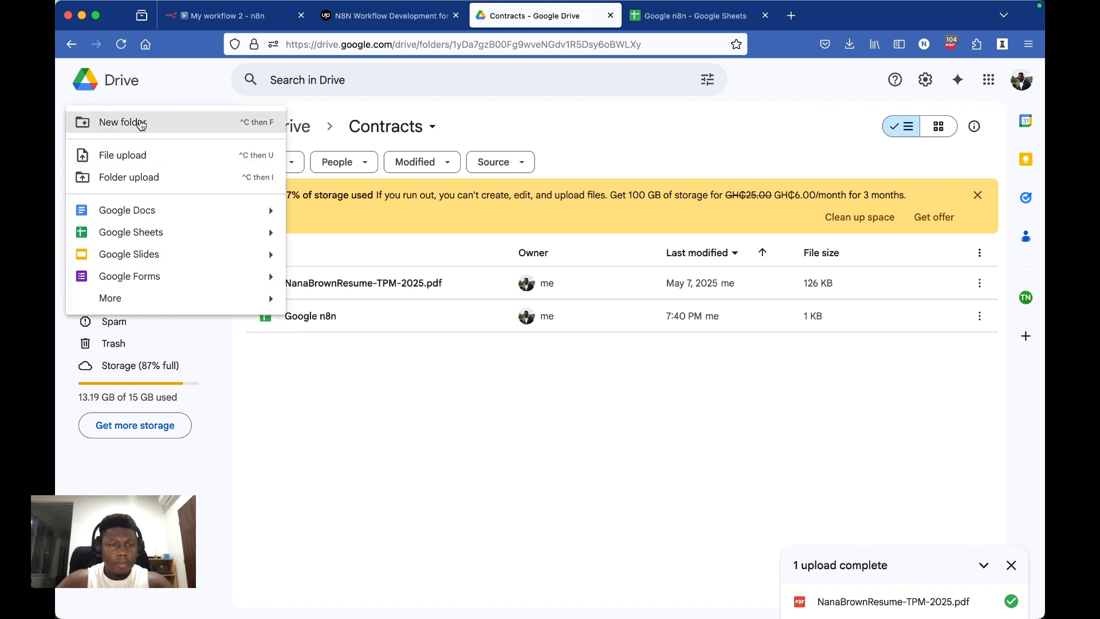
click(140, 156)
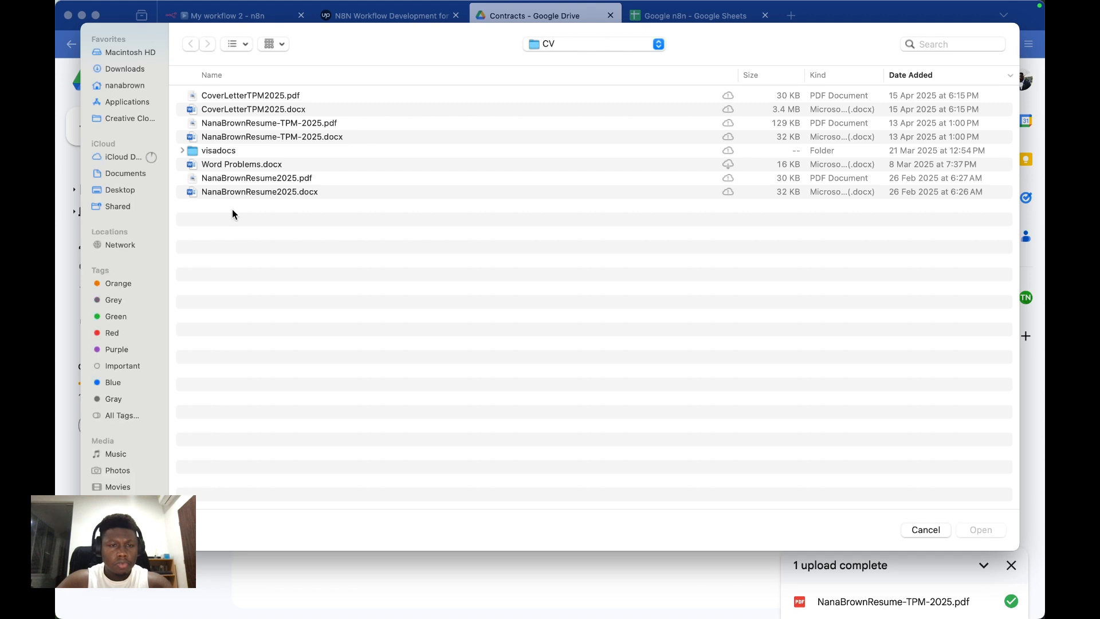
click(235, 95)
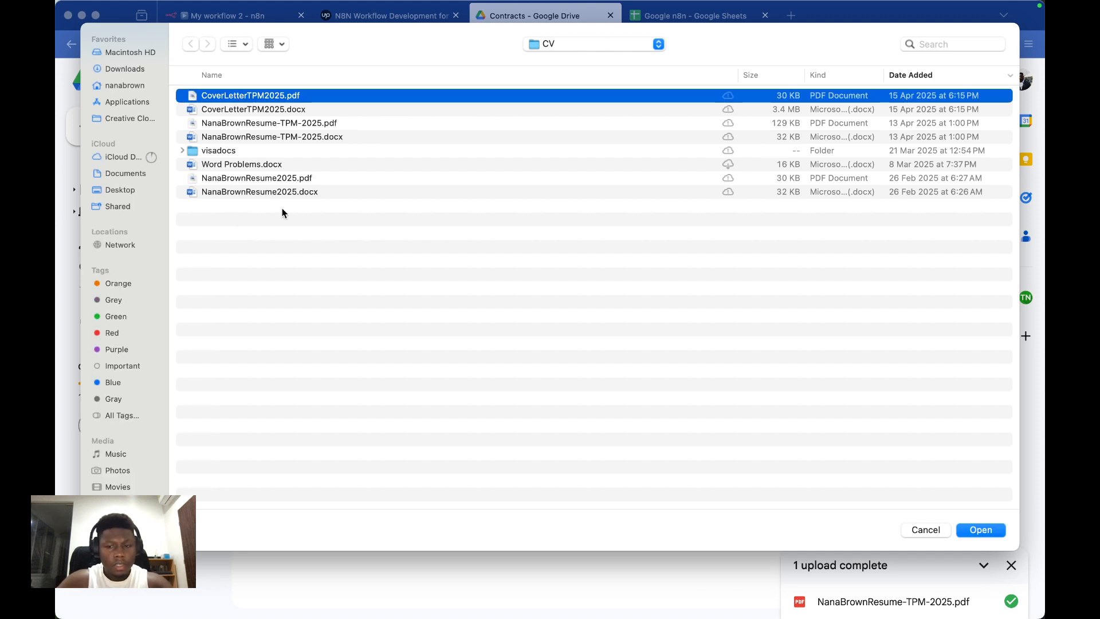
key(Return)
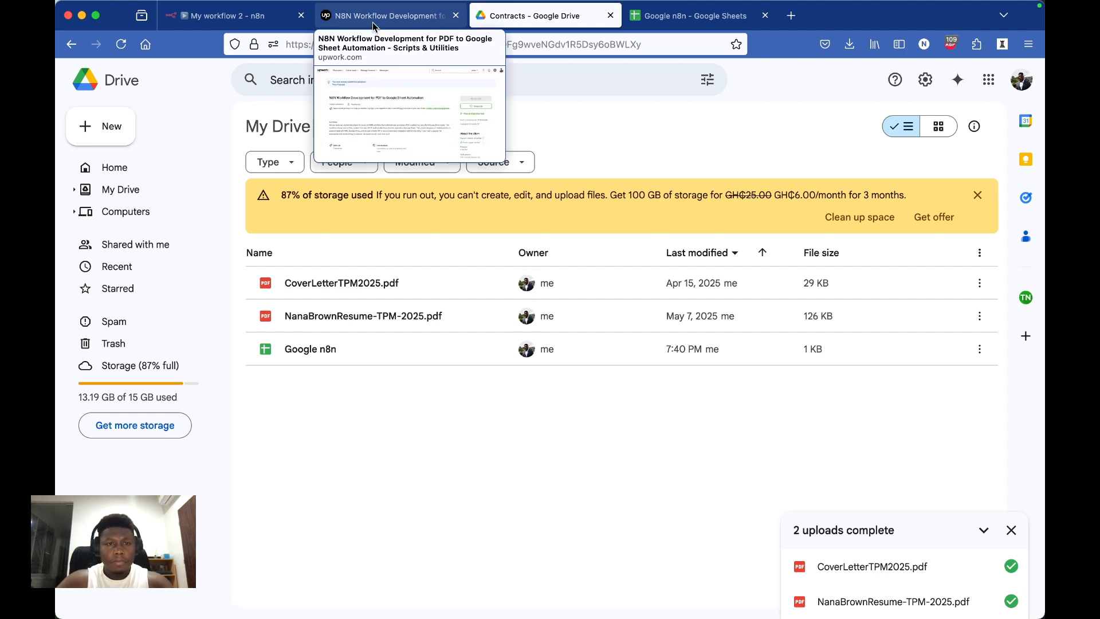
Step: Switch back to n8n to view the newest execution, and check the newly added row in the "Google n8n" spreadsheet
click(269, 18)
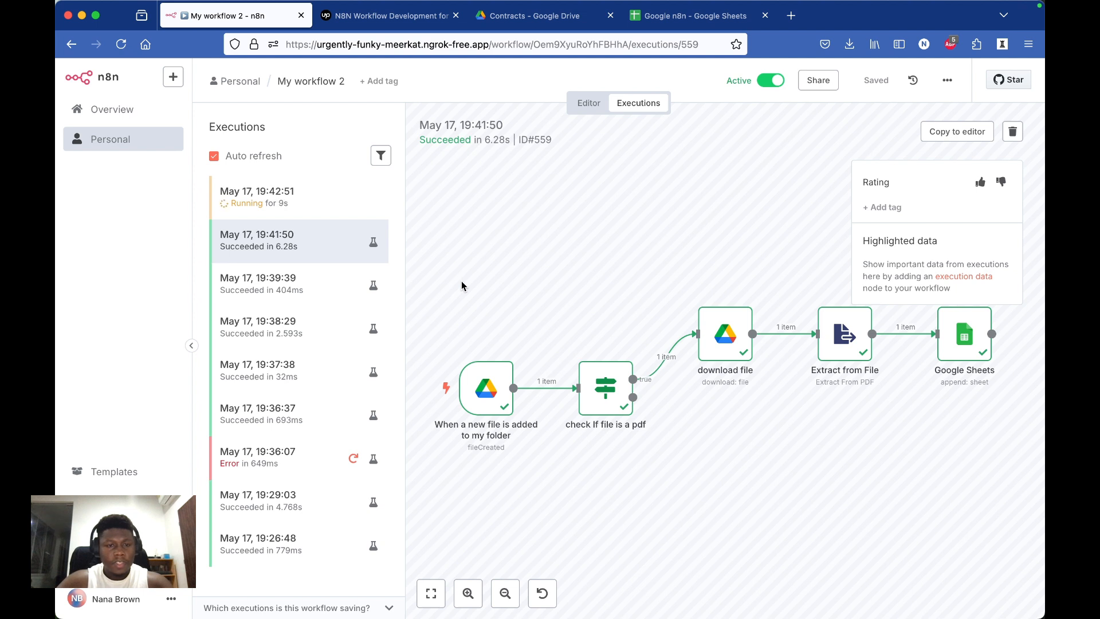
click(312, 212)
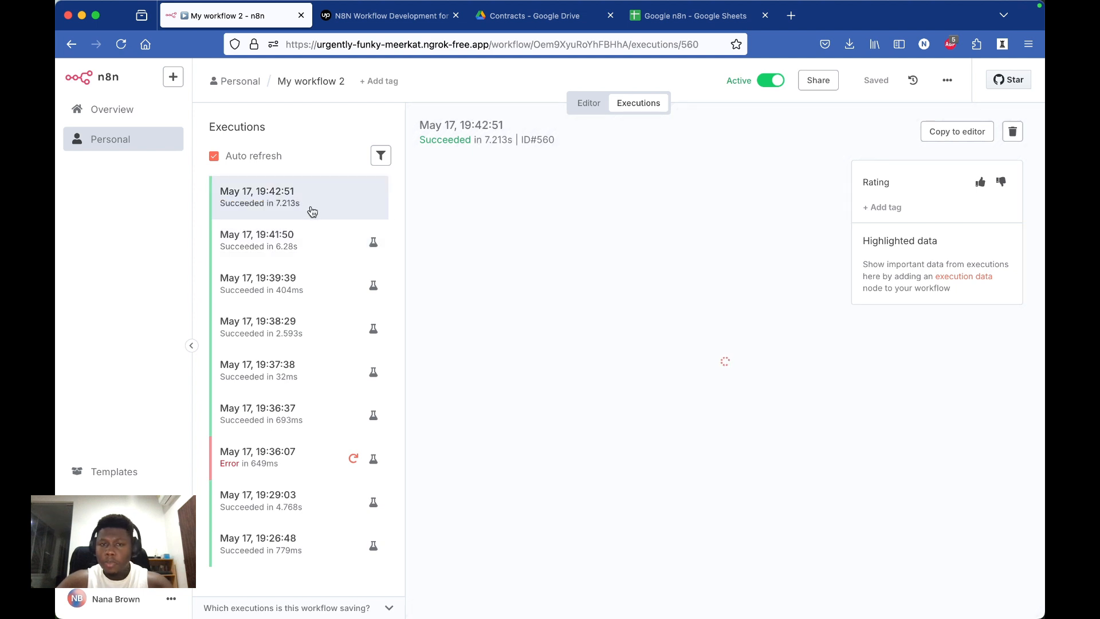
click(679, 22)
scroll(601, 373, down, 15)
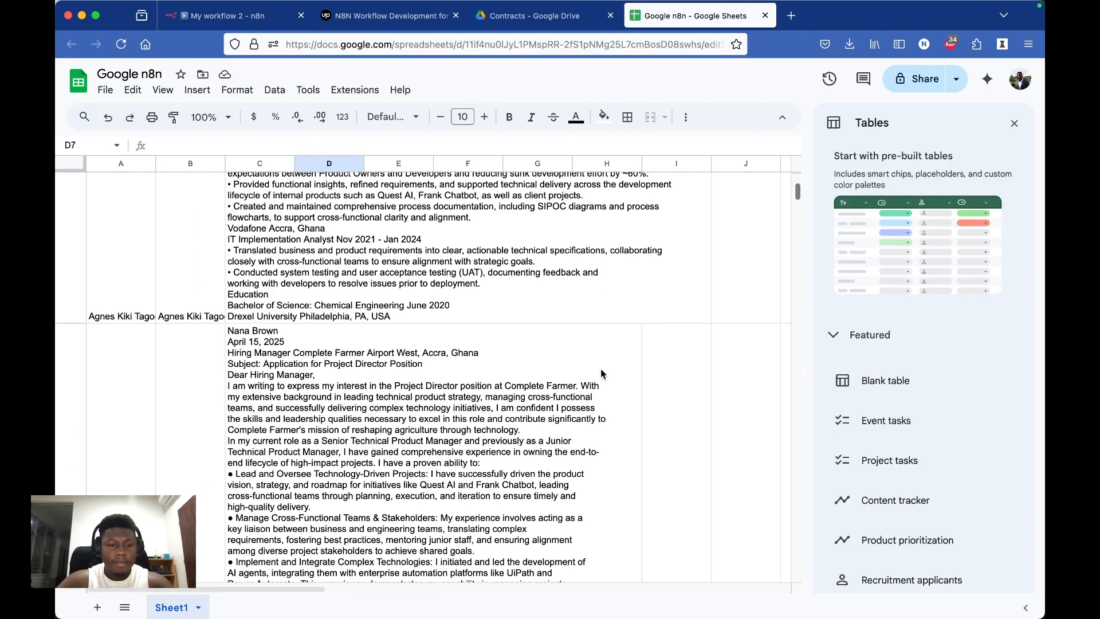
Step: Examine the newly appended cover letter text in row 3 and that row's File Name, Author and Content cells
scroll(601, 374, down, 3)
scroll(601, 373, up, 10)
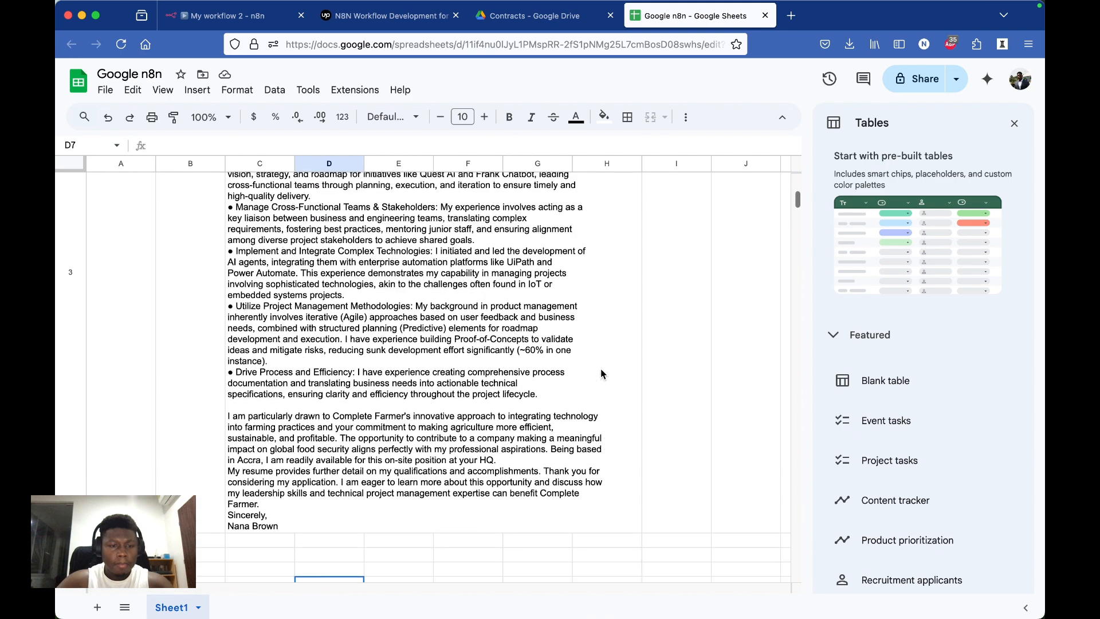
click(295, 431)
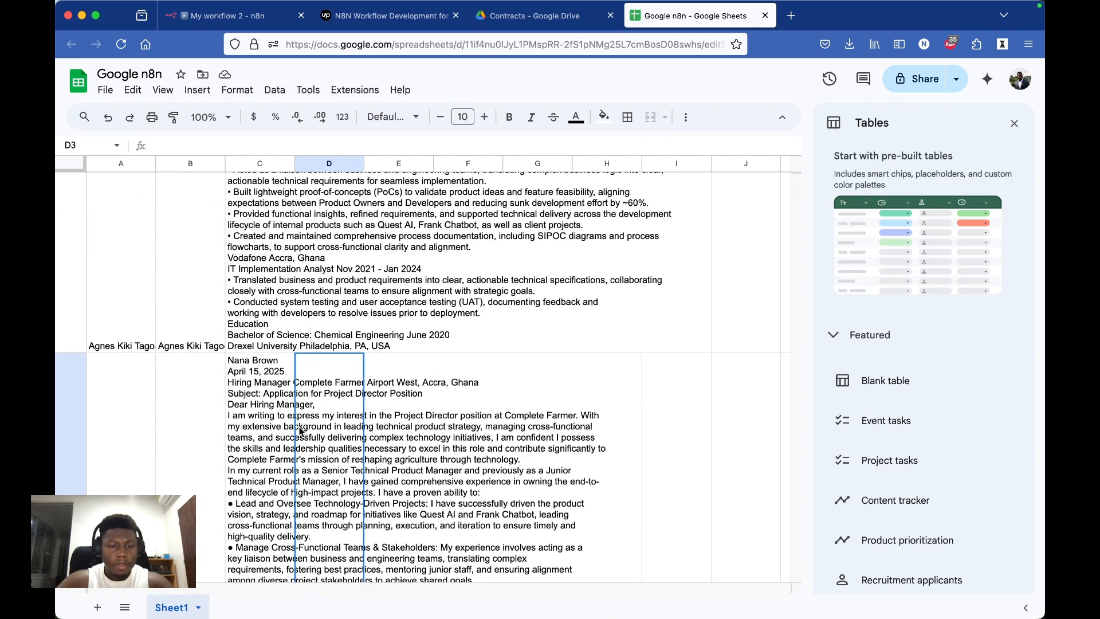
click(193, 434)
click(123, 439)
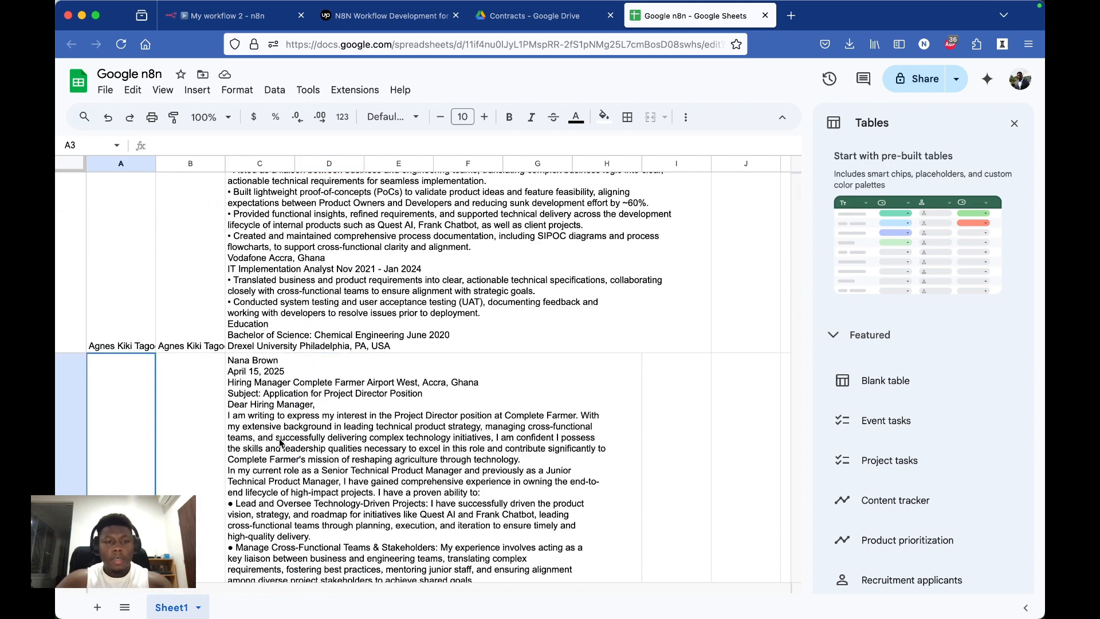
click(280, 442)
Step: Review the sheet's header row and first content entry, and switch back to the workflow's executions in n8n
scroll(281, 442, up, 10)
scroll(280, 442, down, 10)
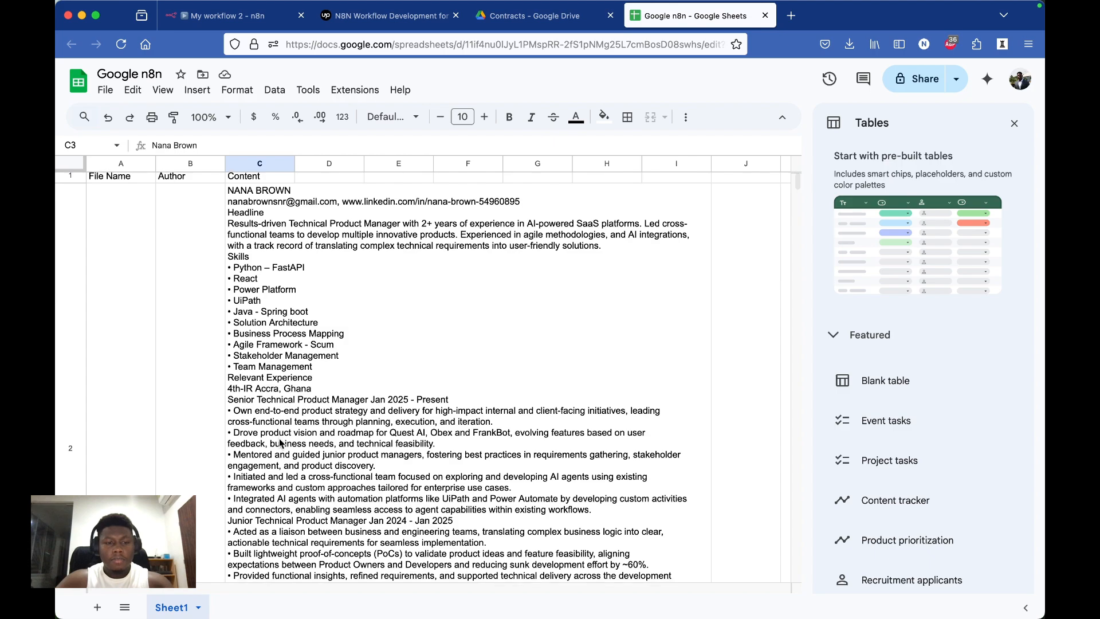
scroll(280, 442, up, 10)
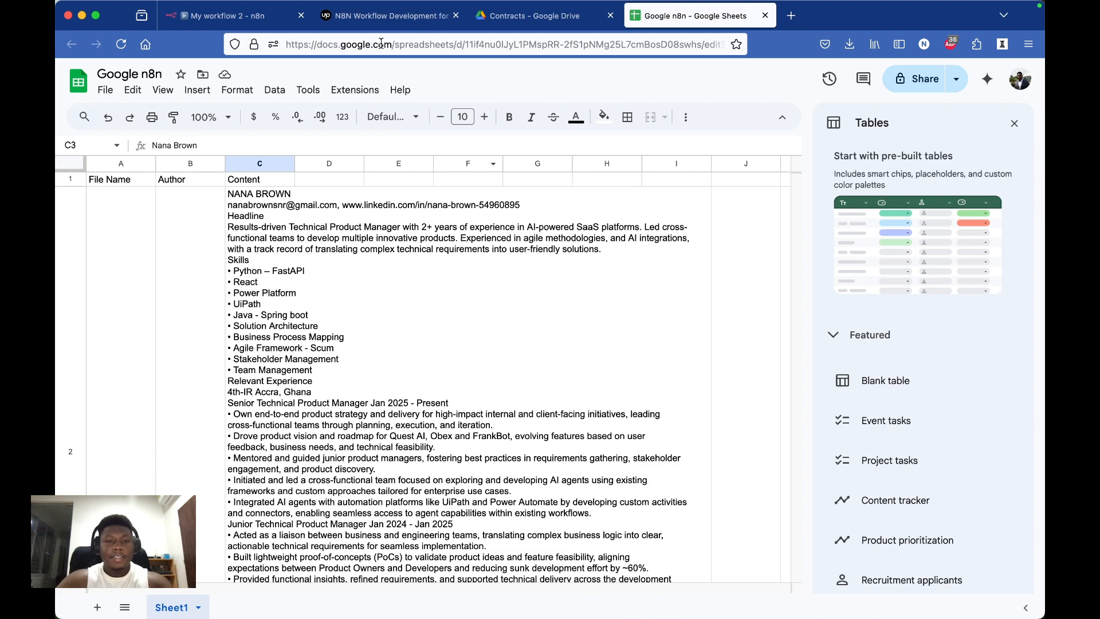
click(241, 26)
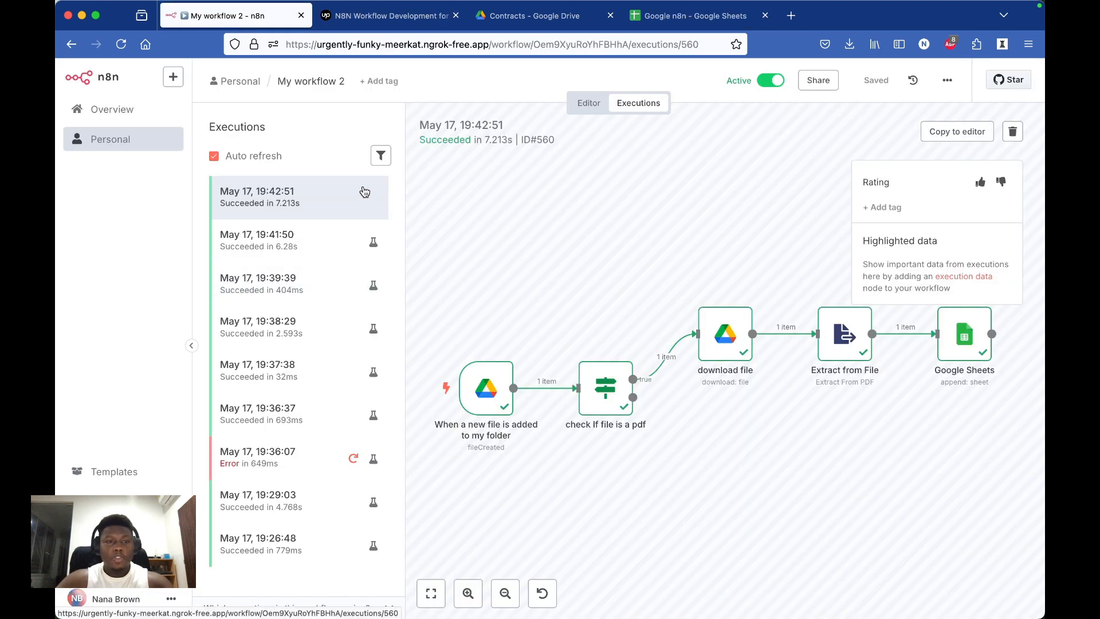